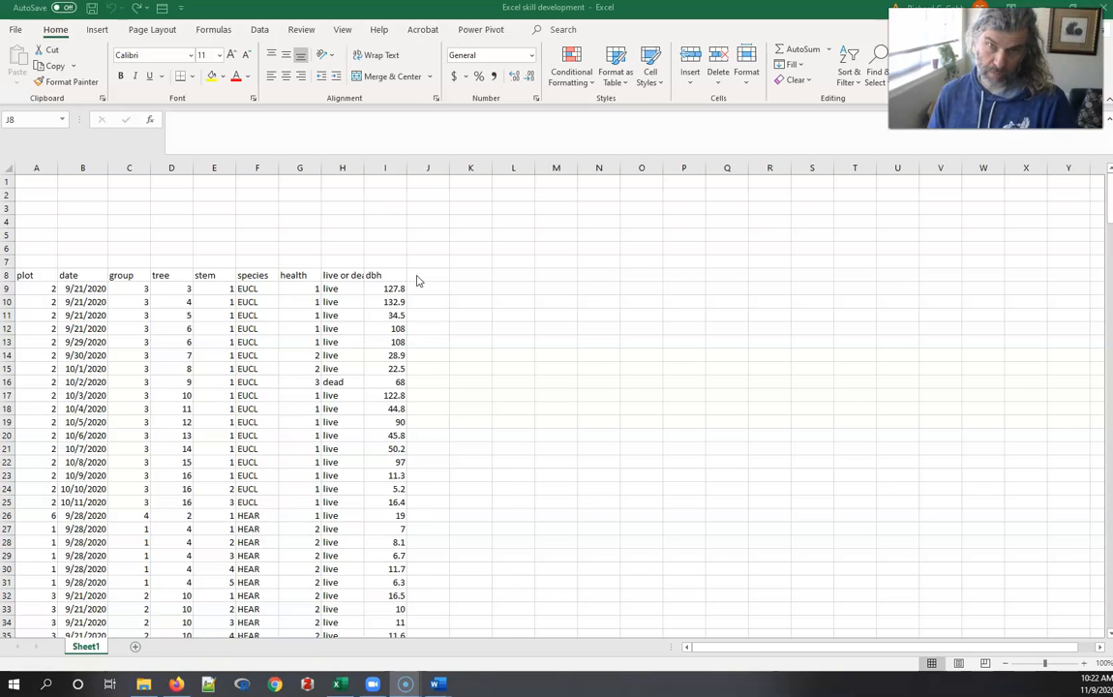
Step: Add a "basal area" column header in cell J8, beside the dbh header
click(441, 274)
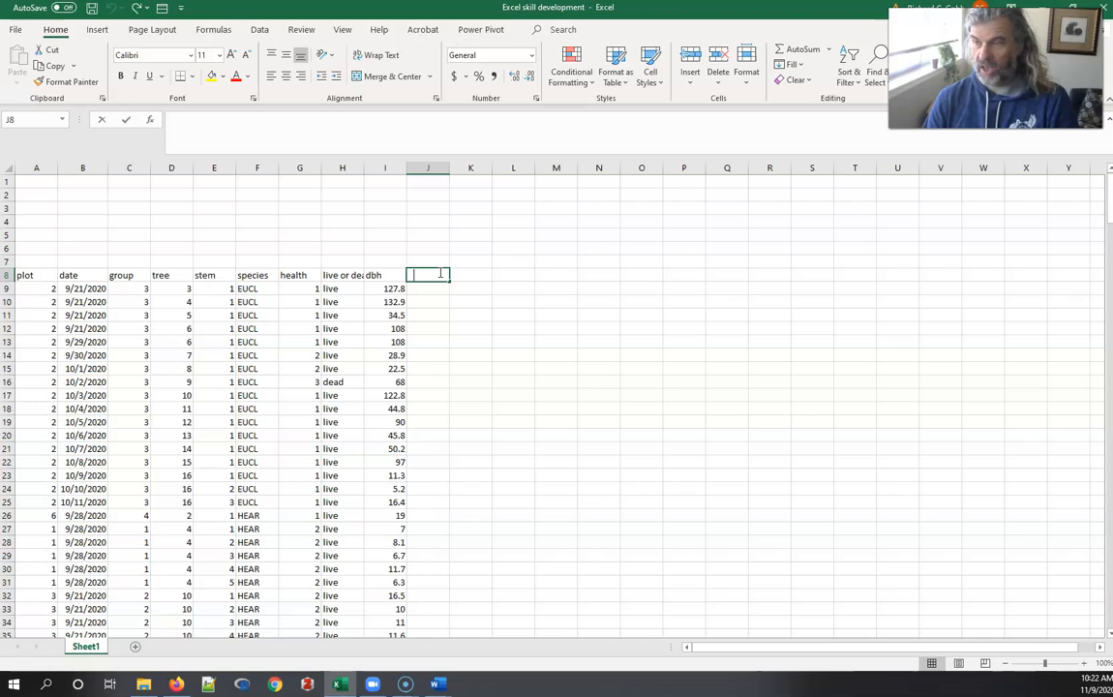
text(ba)
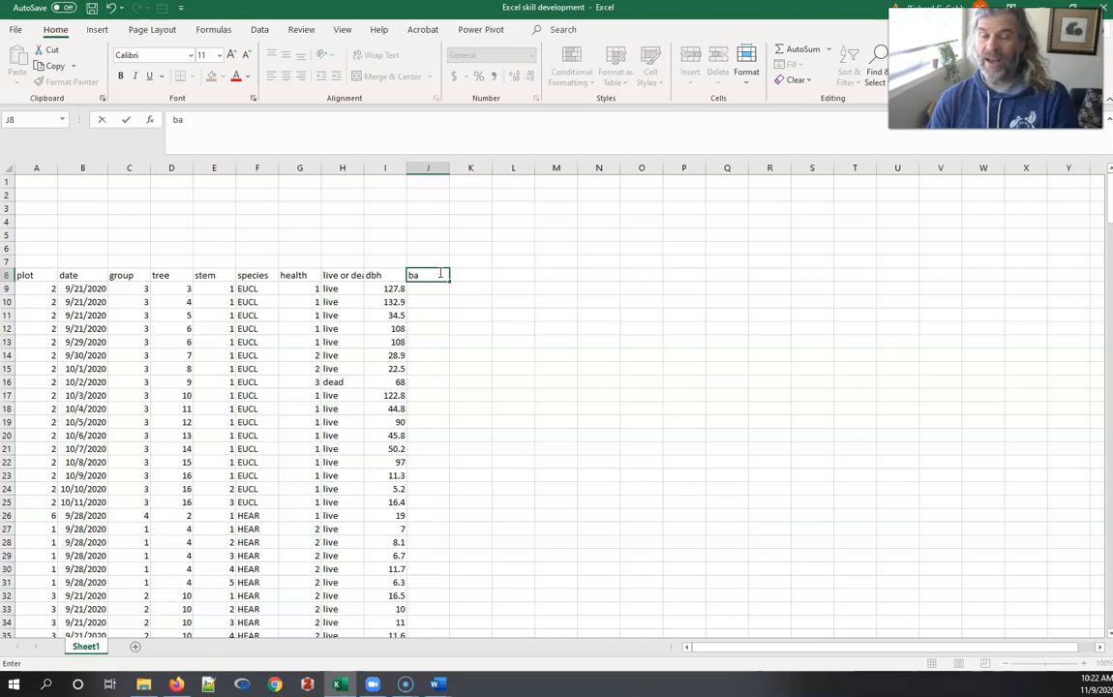
text(sal)
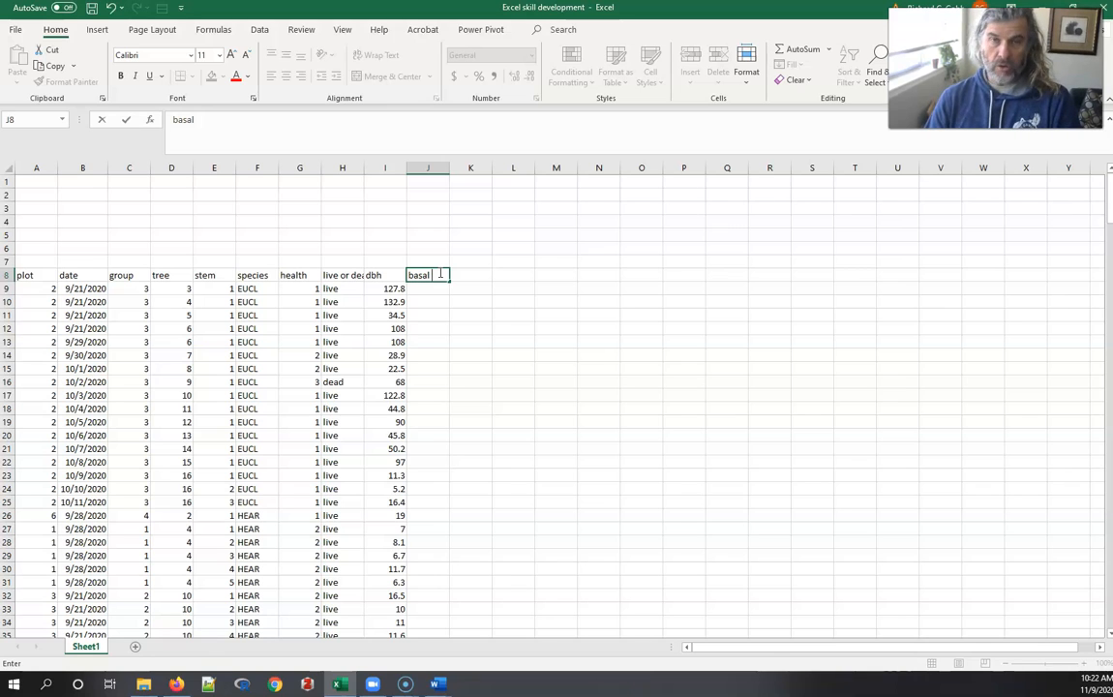
text( area)
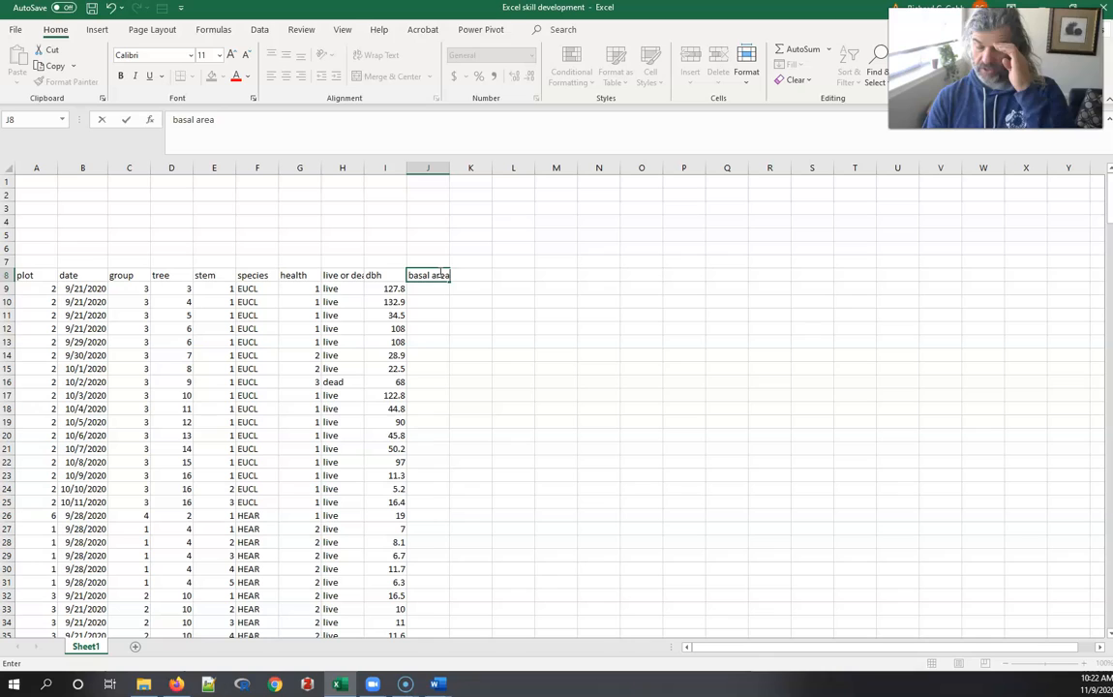
key(Return)
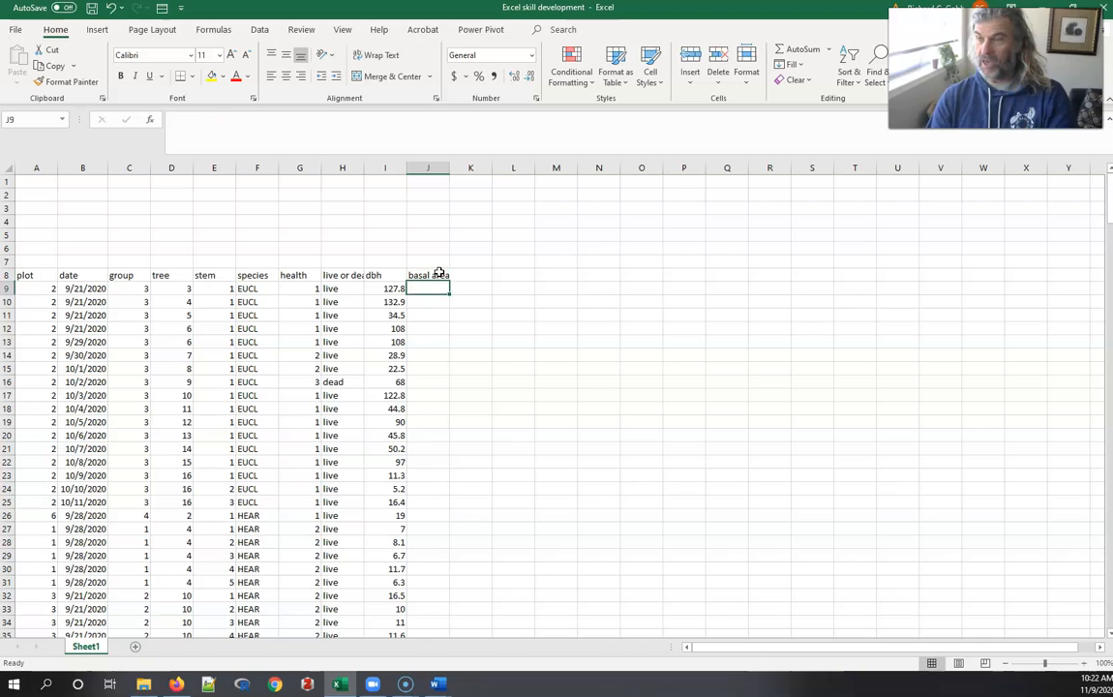
Step: Enter the basal area formula =(I9^2)*.0007854 in cell J9, using the first row's dbh value
key(Left)
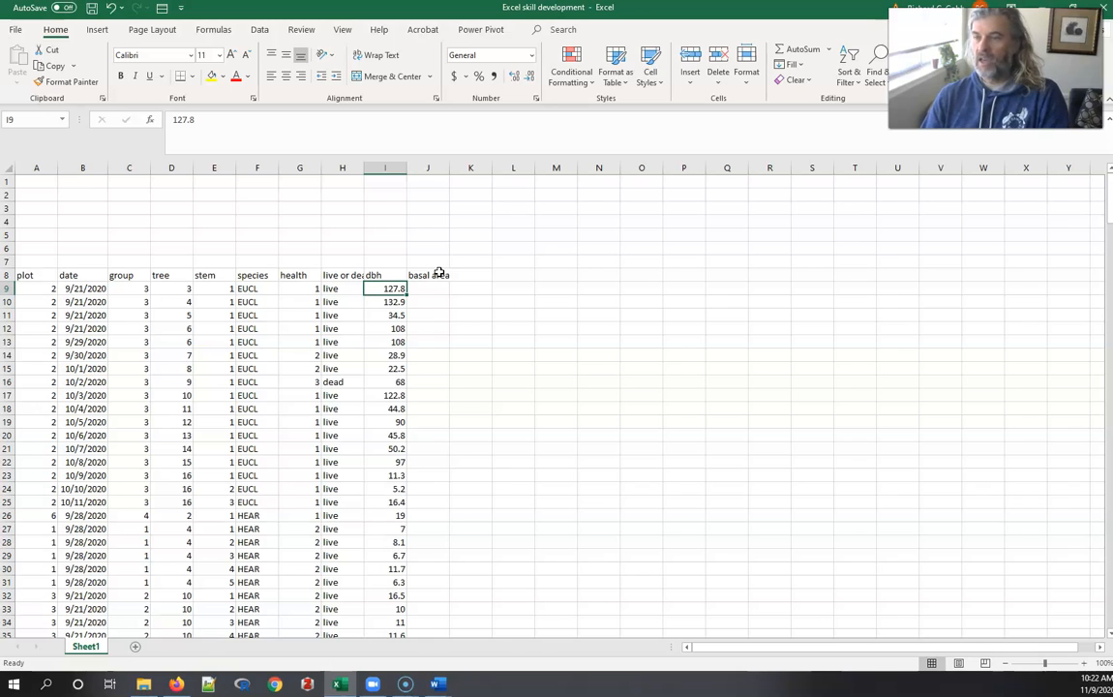
key(Right)
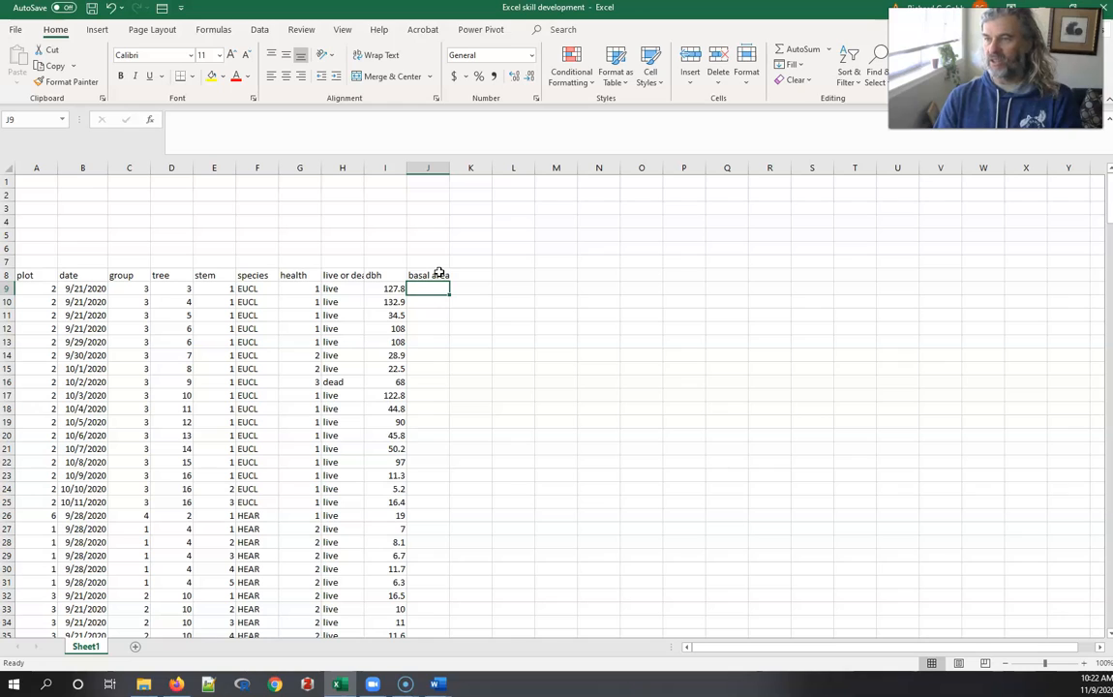
text(=()
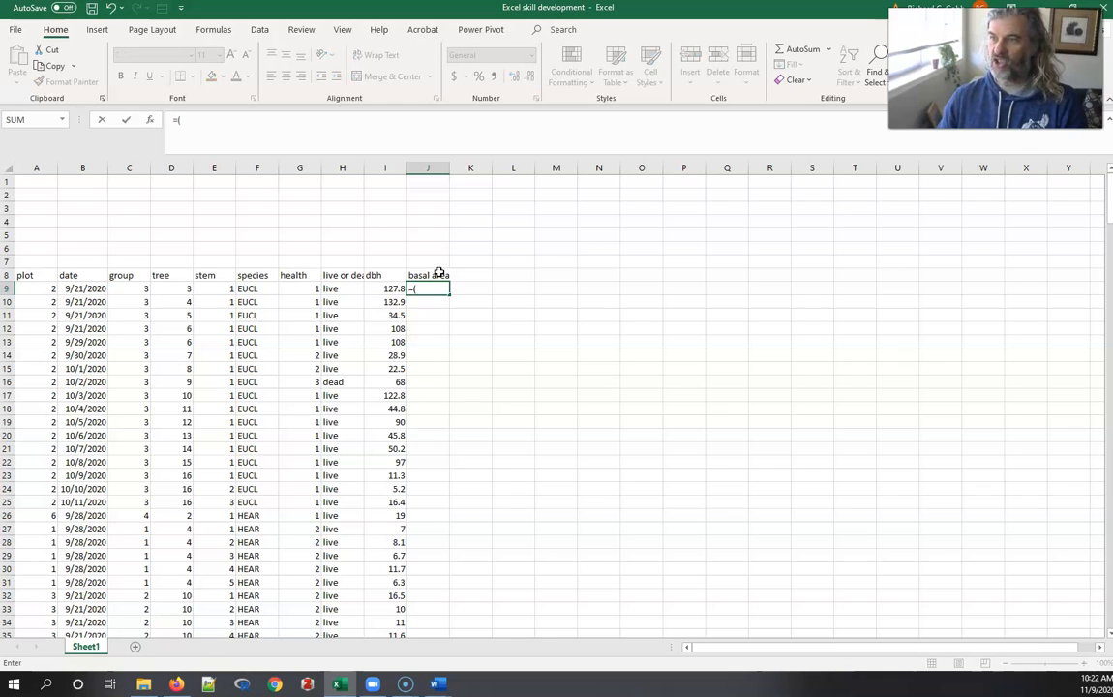
click(395, 288)
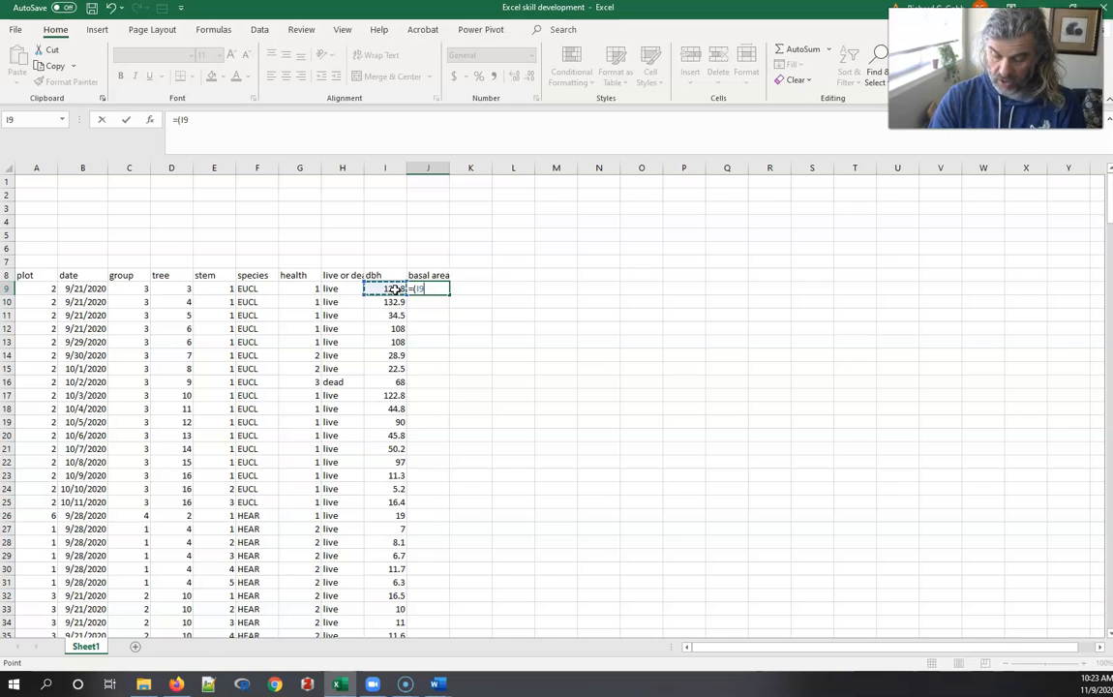
text(^2)
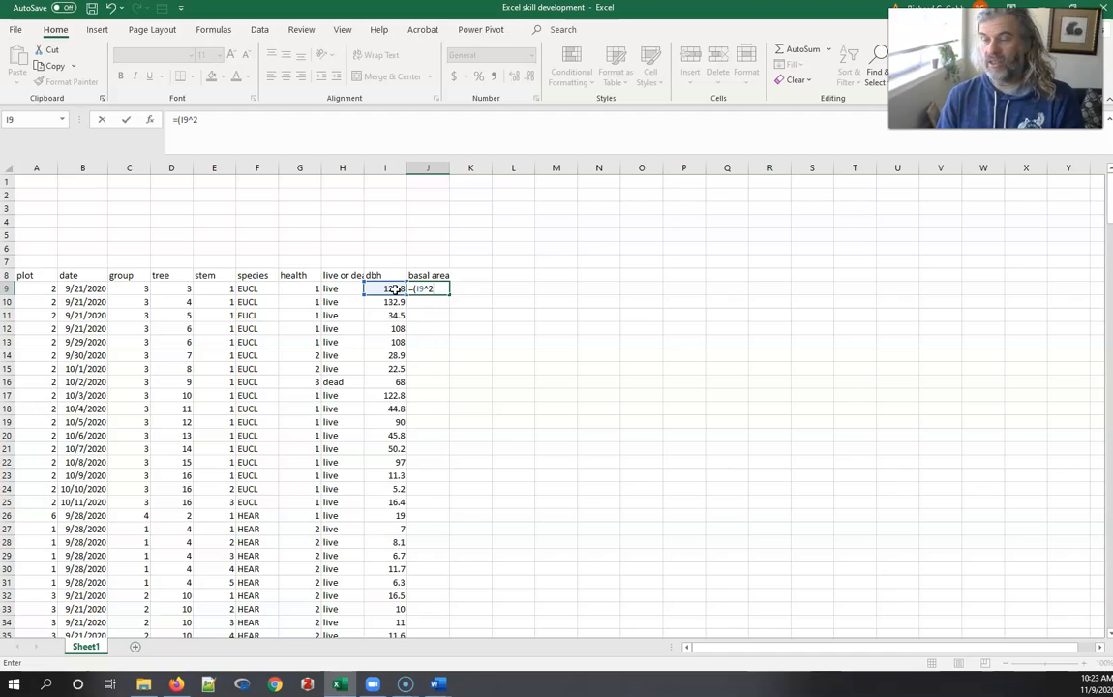
text())
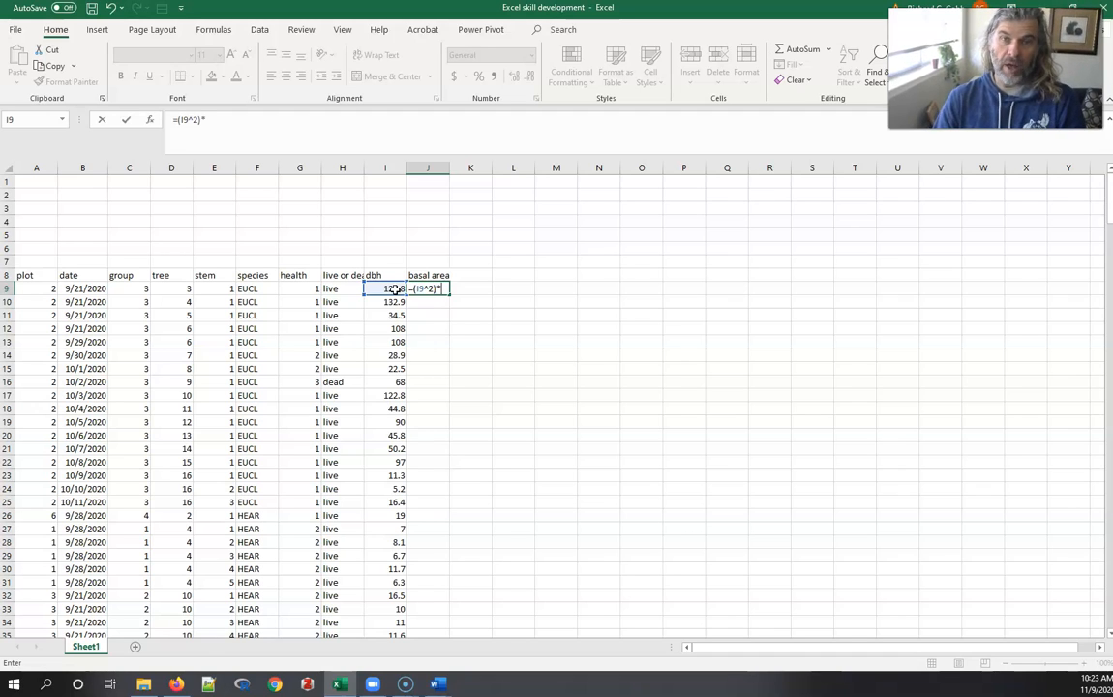
text(*.000)
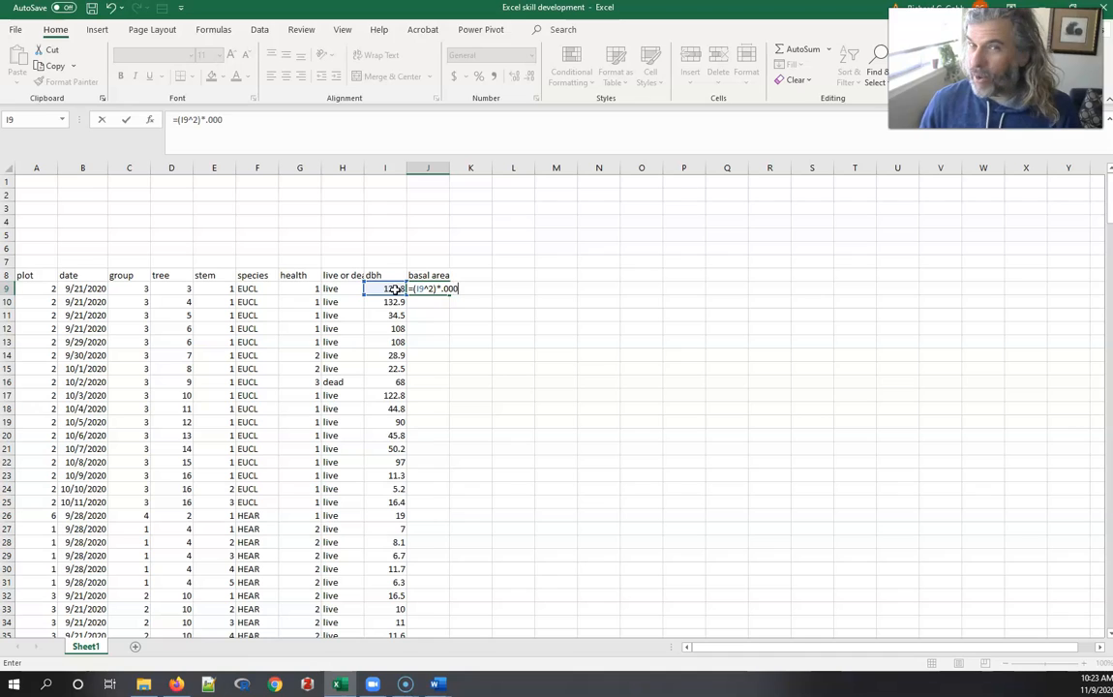
text(7854)
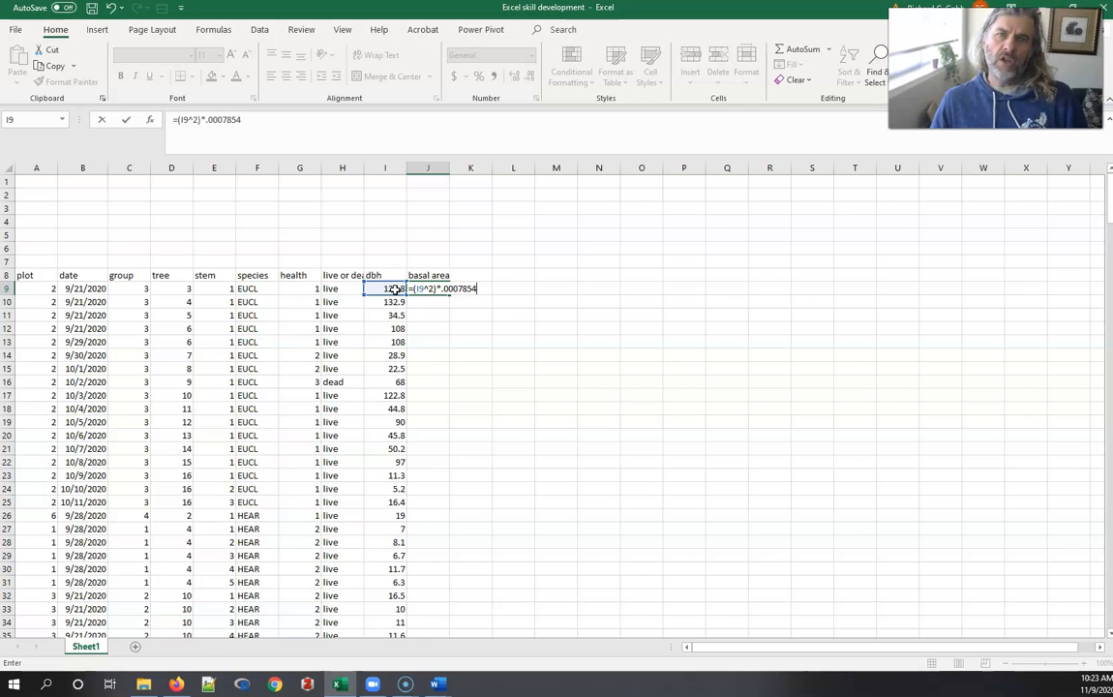
key(ctrl+Return)
key(Return)
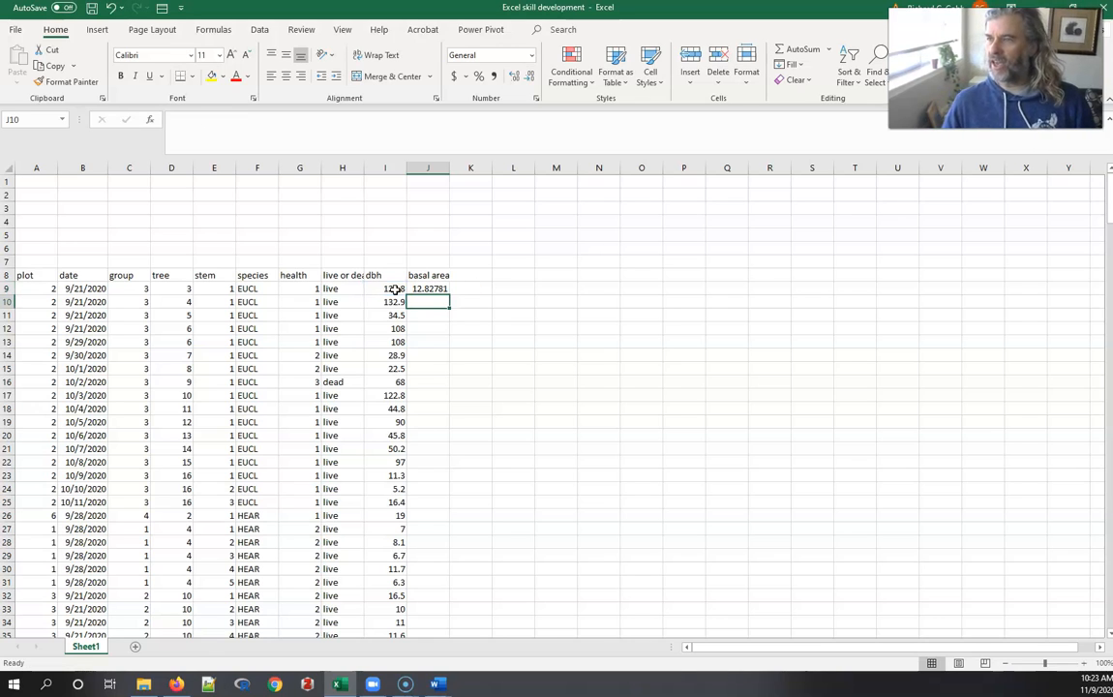
Step: Correct the multiplier in the J9 basal area formula to 0.00007854
key(Up)
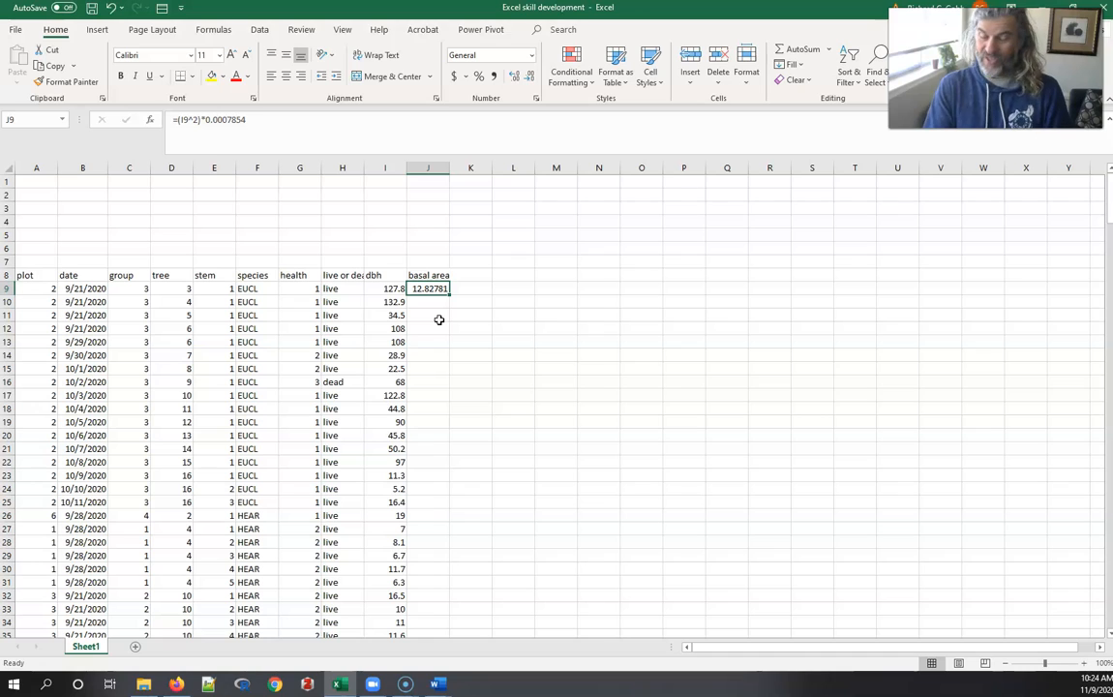
click(434, 291)
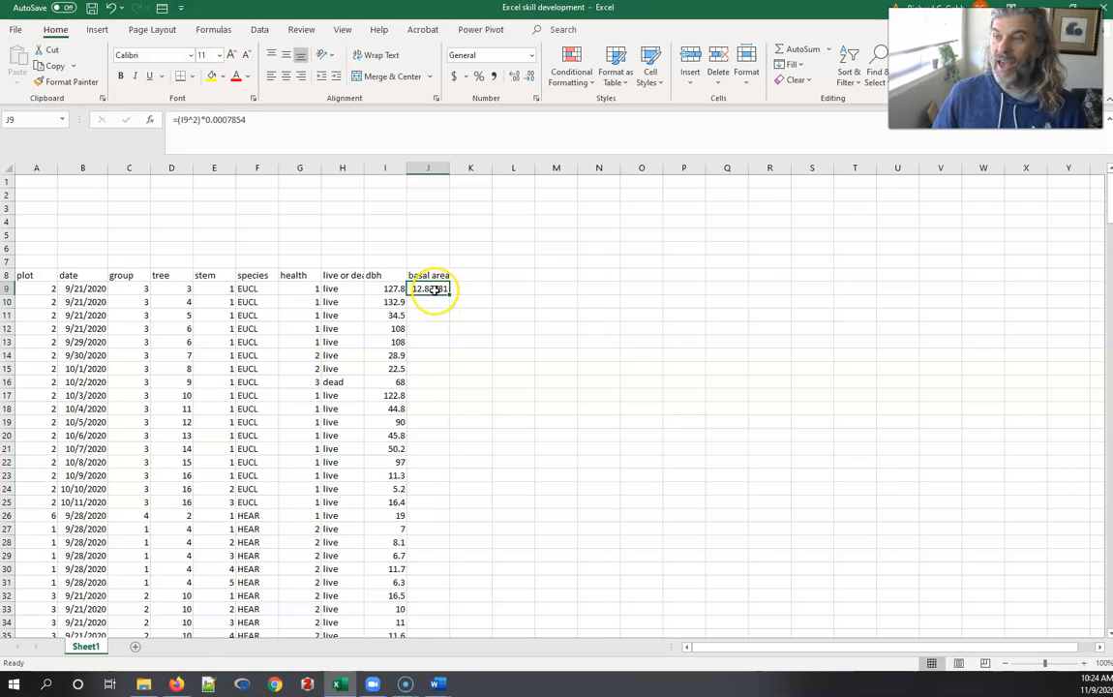
double_click(436, 288)
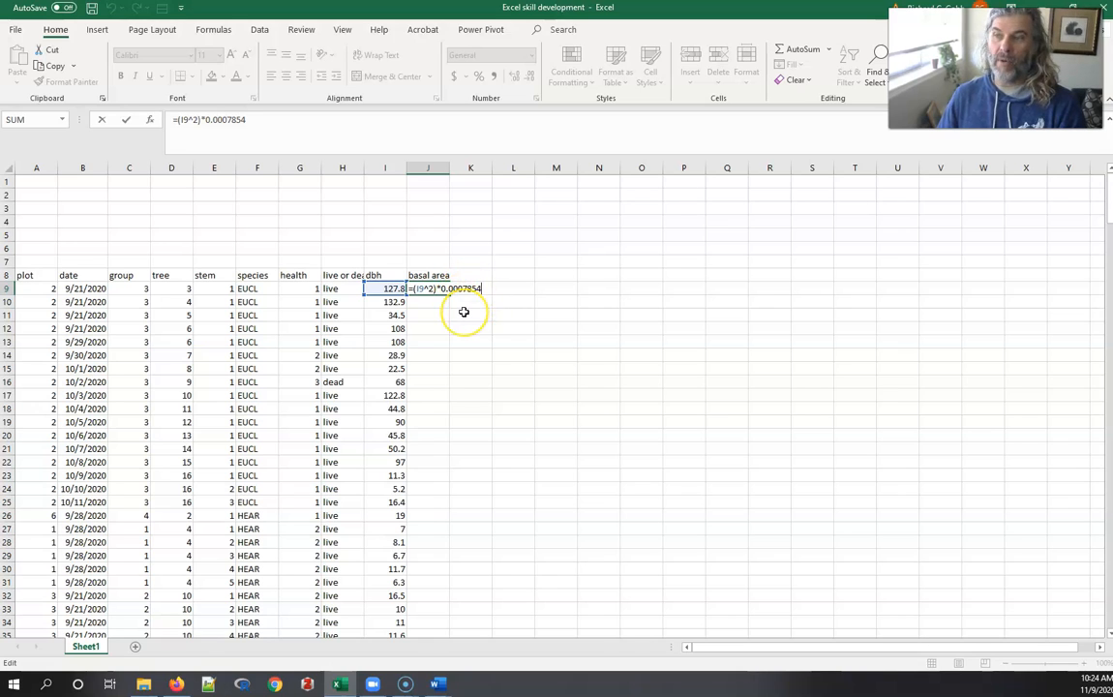
click(463, 289)
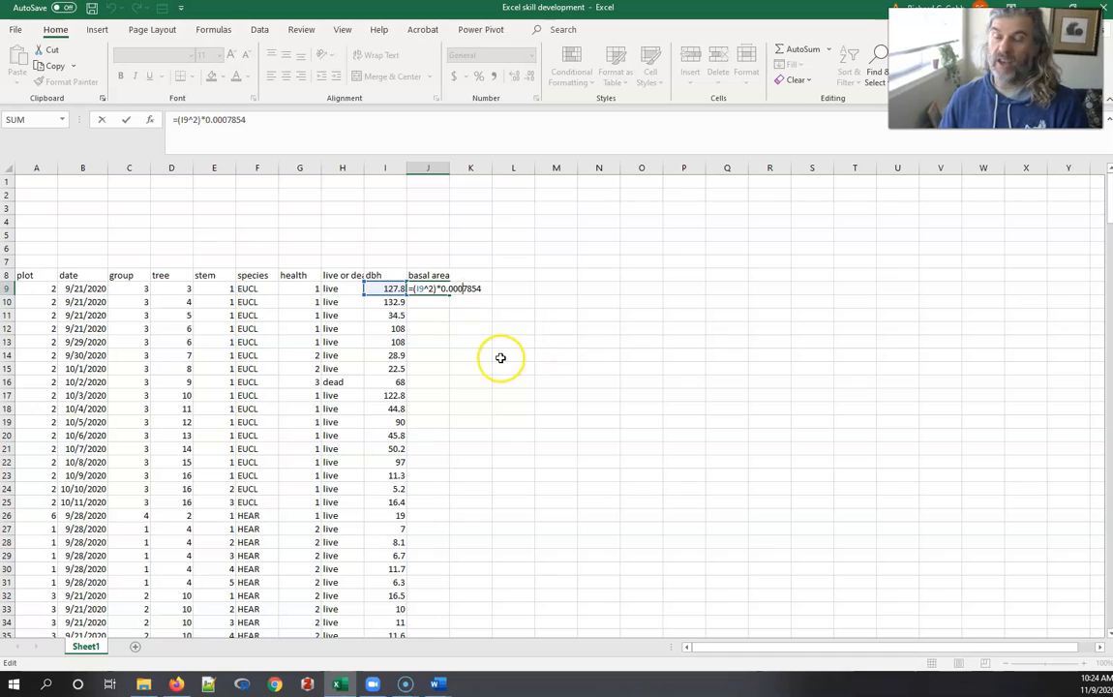
text(0)
key(Return)
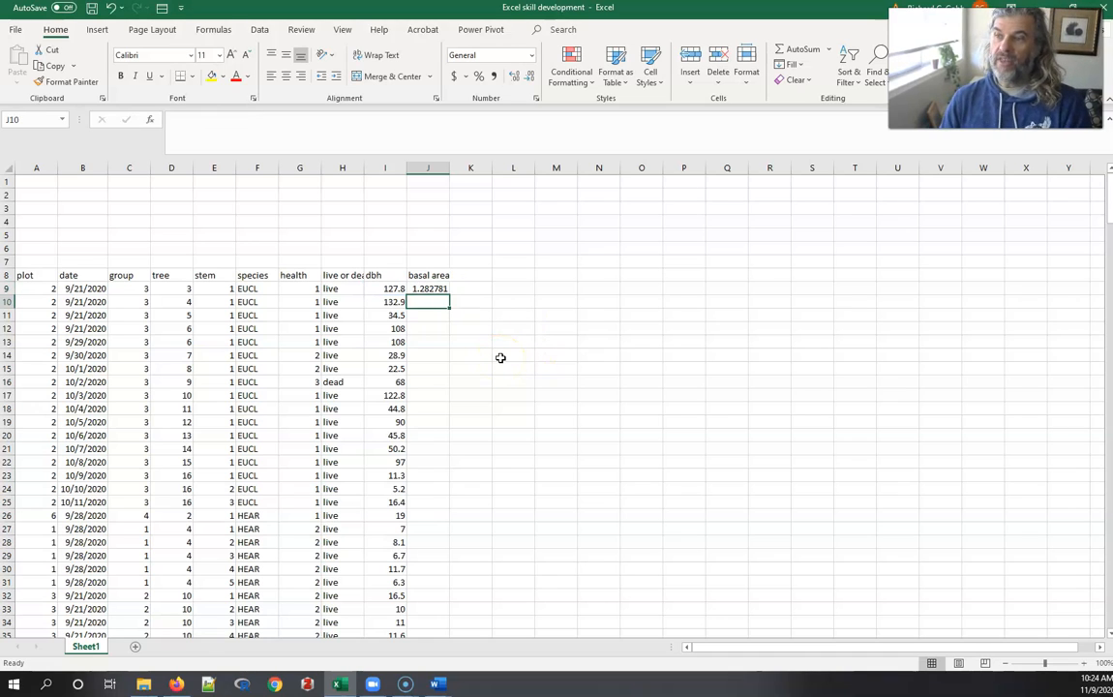
Step: Fill the basal area formula from J9 down to J24 and check the copied formulas in J24 and J15
key(Up)
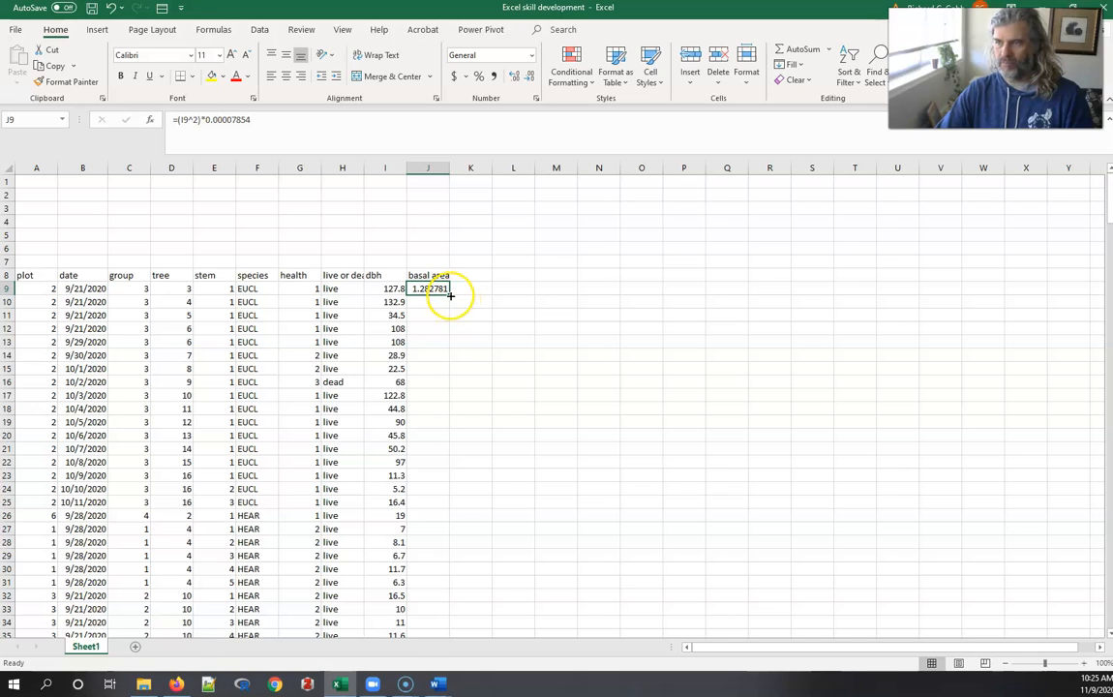
drag(448, 291, 451, 496)
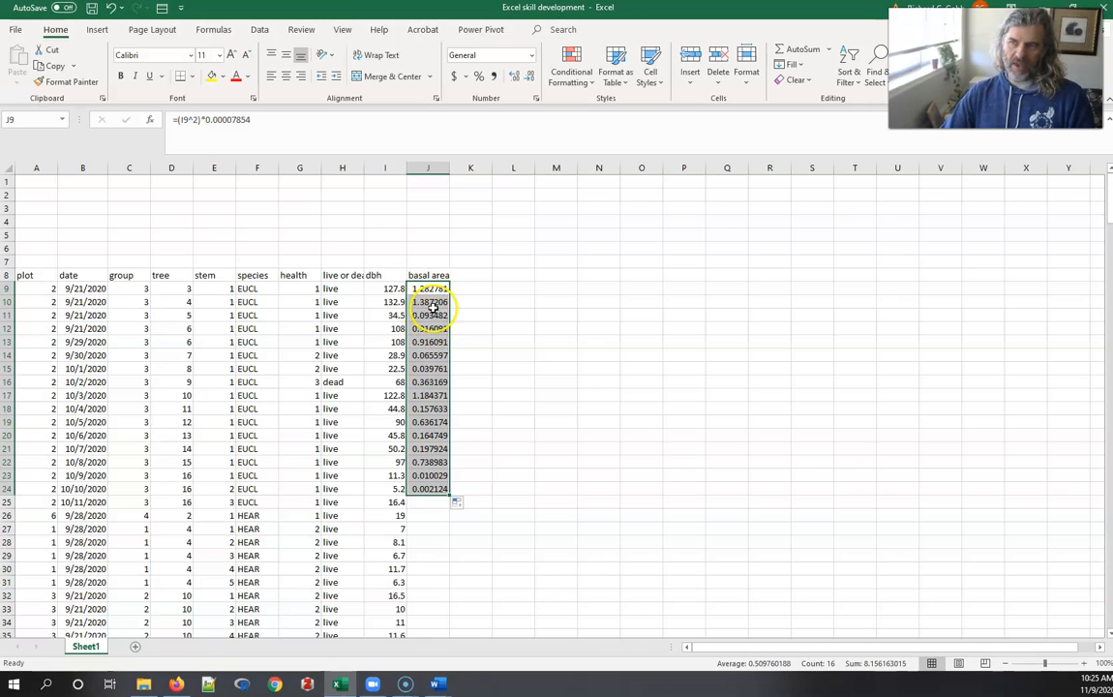
click(431, 488)
click(286, 119)
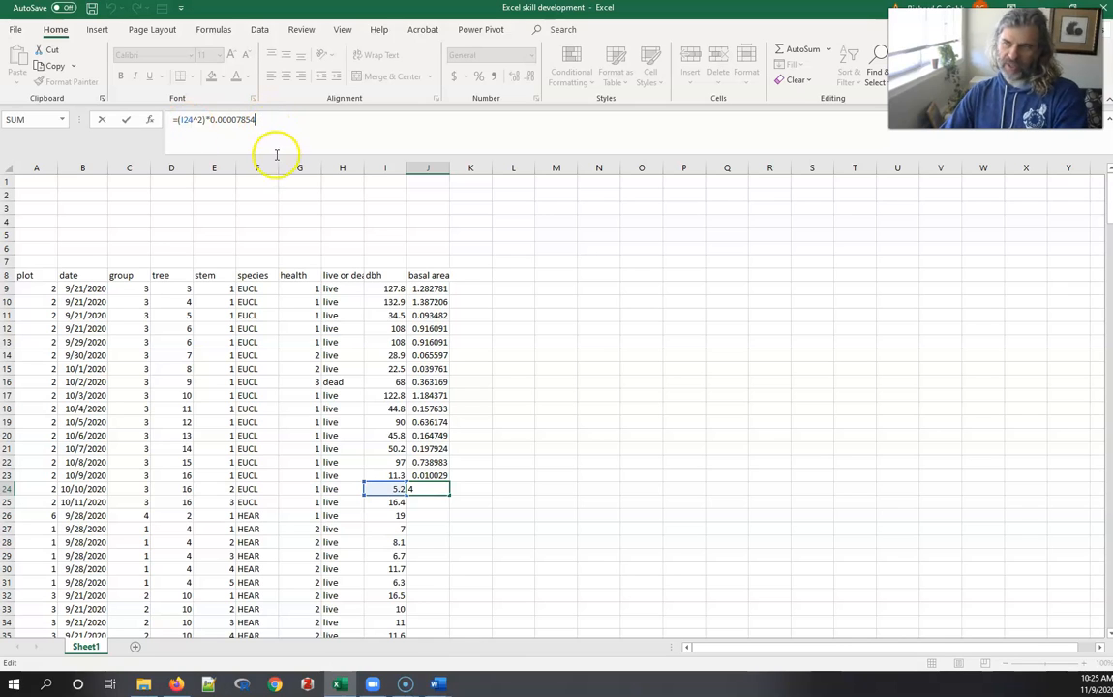
key(ctrl+Return)
click(435, 367)
double_click(435, 367)
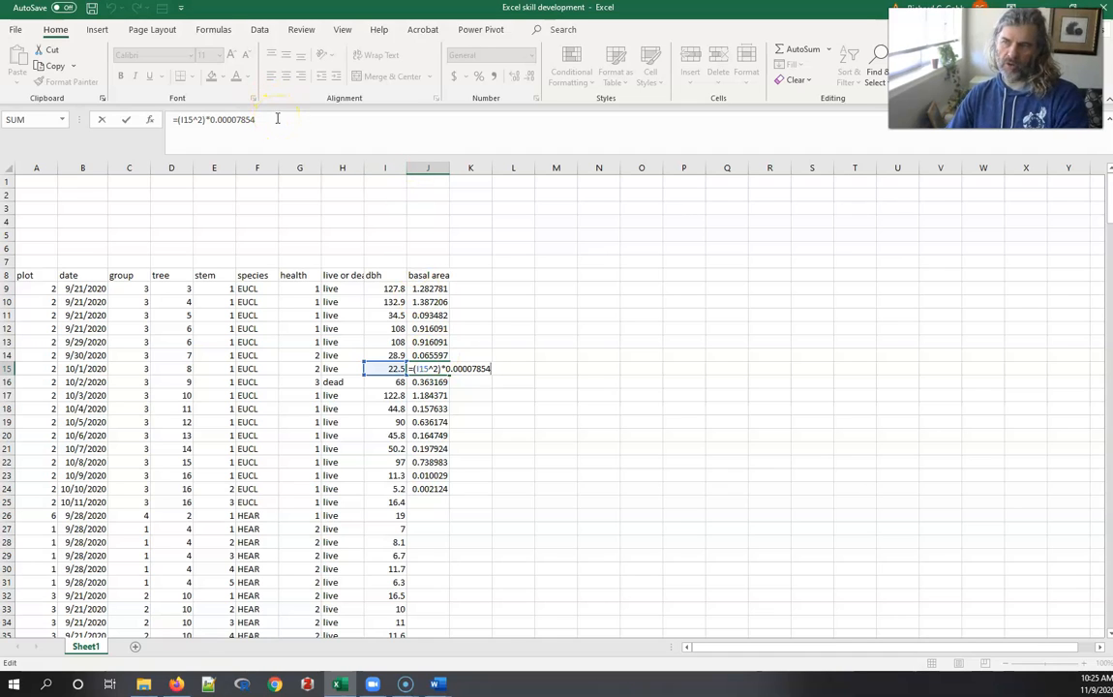
key(ctrl+Return)
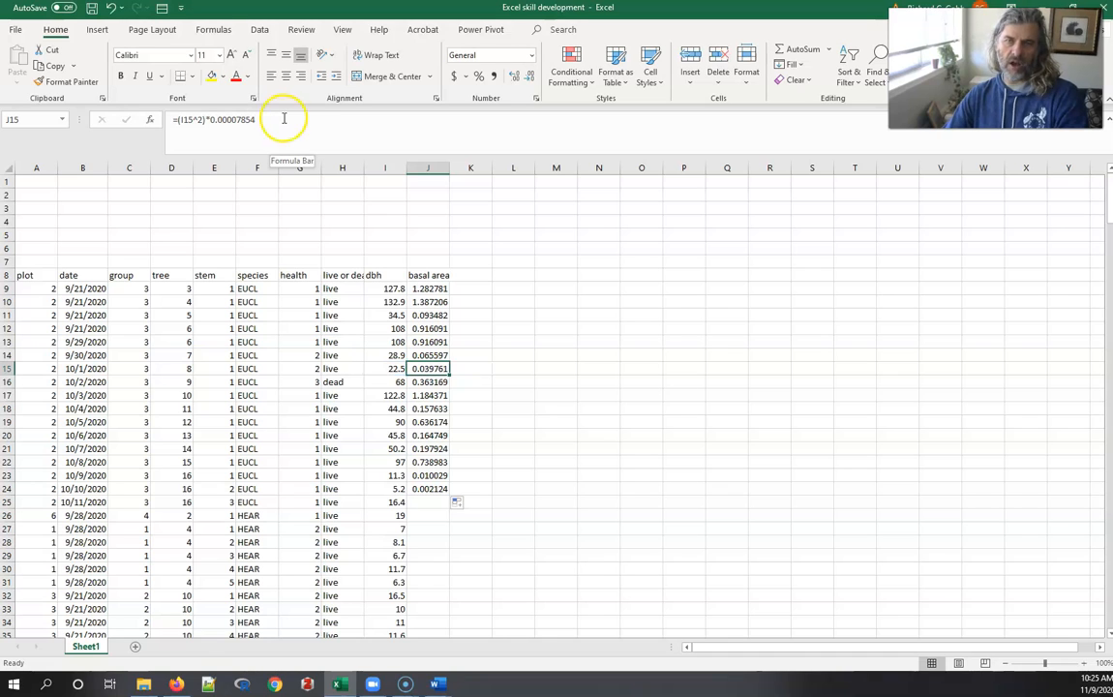
Step: Fill the basal area formula from J24 down to the last data row, row 305
click(432, 490)
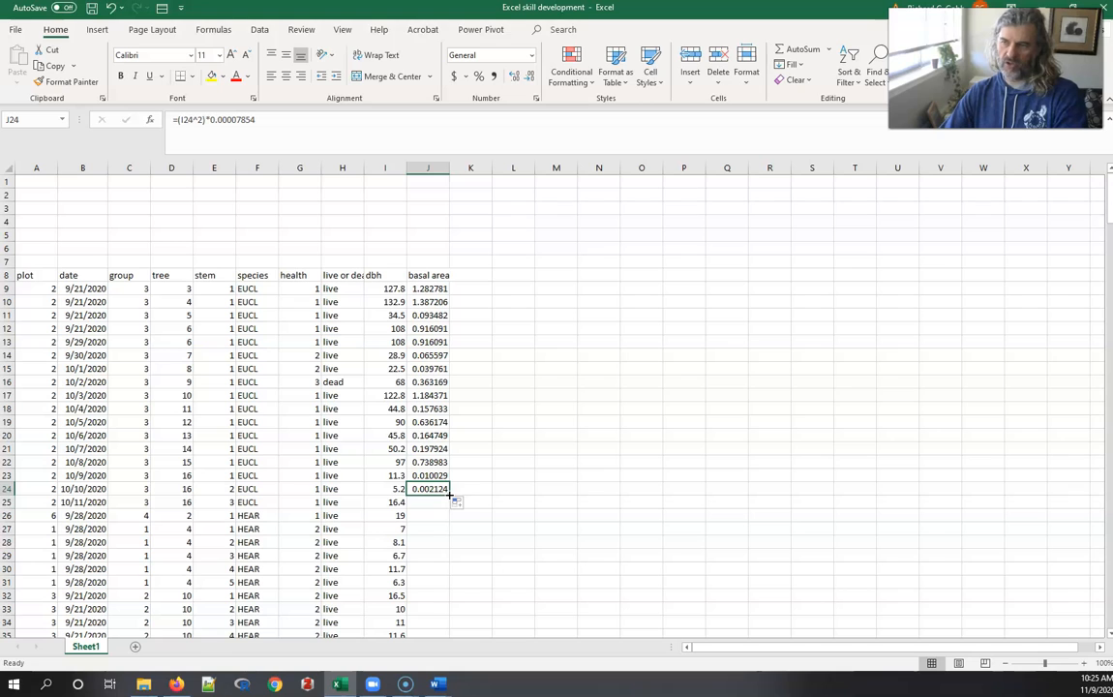
double_click(449, 495)
Step: Review the basal area column down to the end of the data and return to the top of the sheet
scroll(449, 499, down, 14)
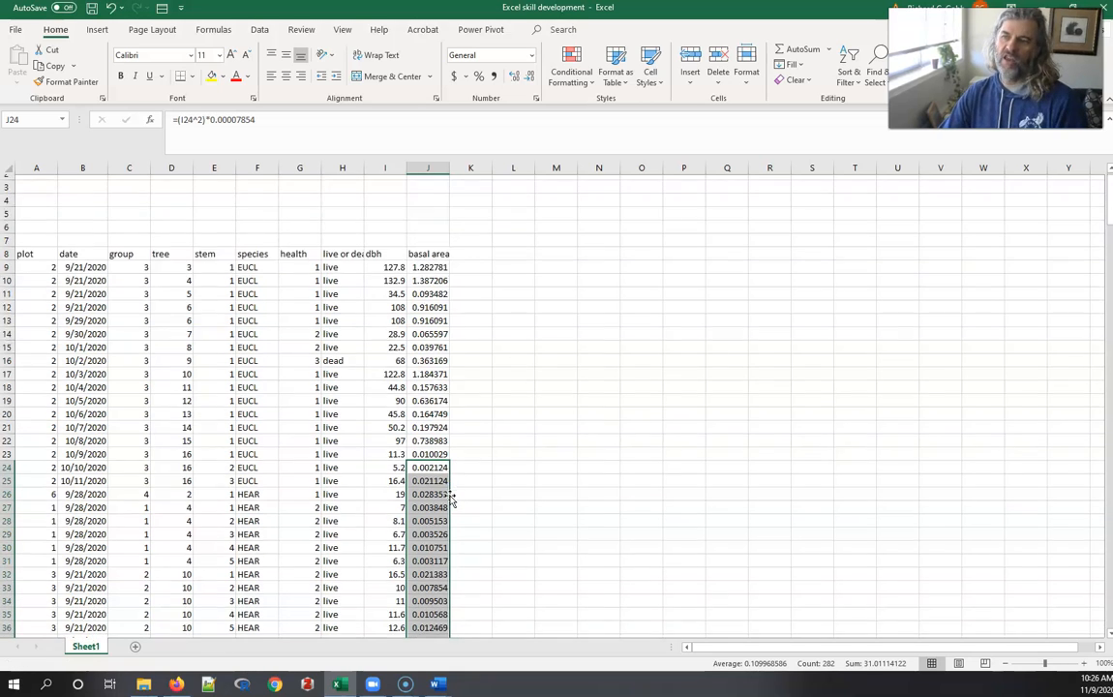
scroll(448, 499, down, 20)
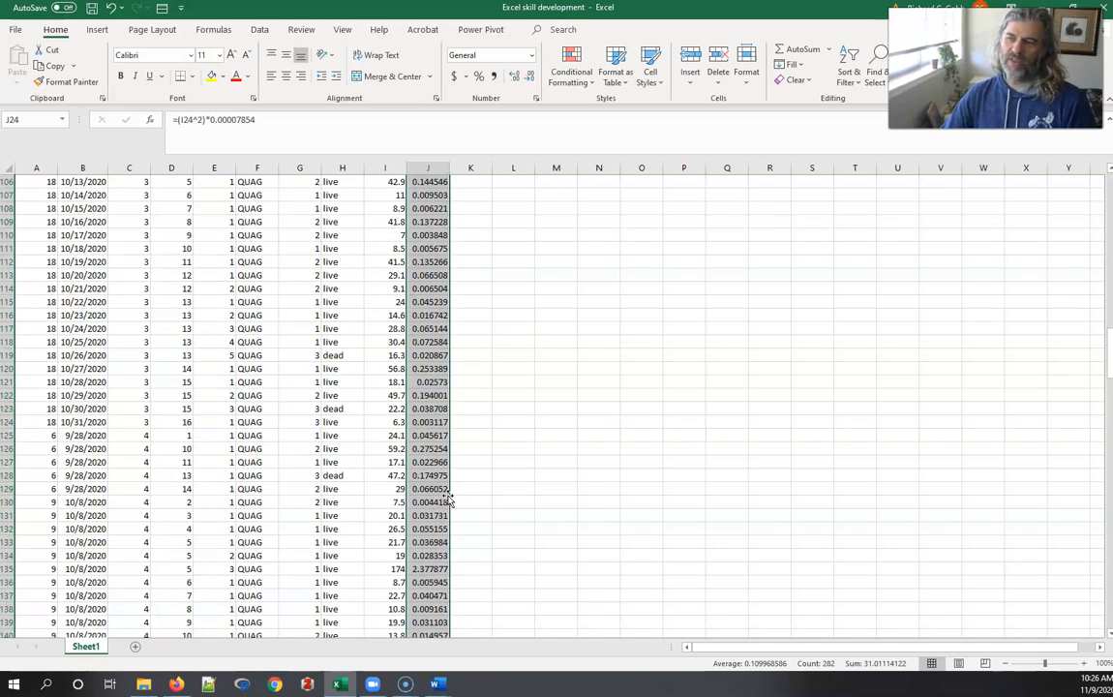
scroll(448, 499, down, 20)
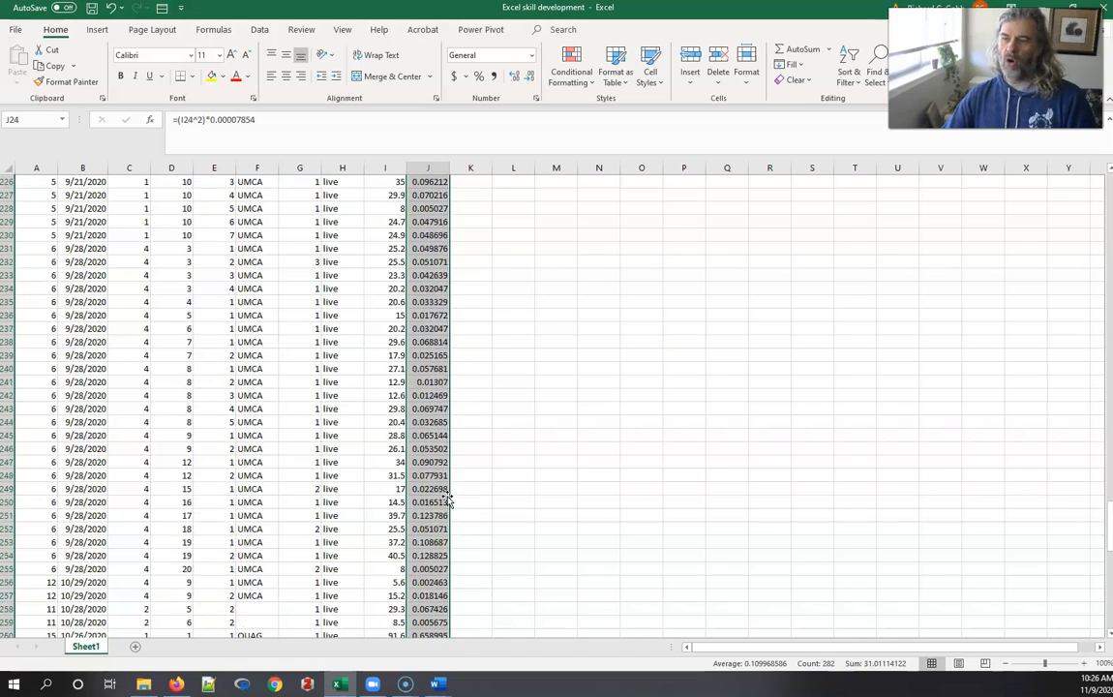
scroll(449, 498, up, 4)
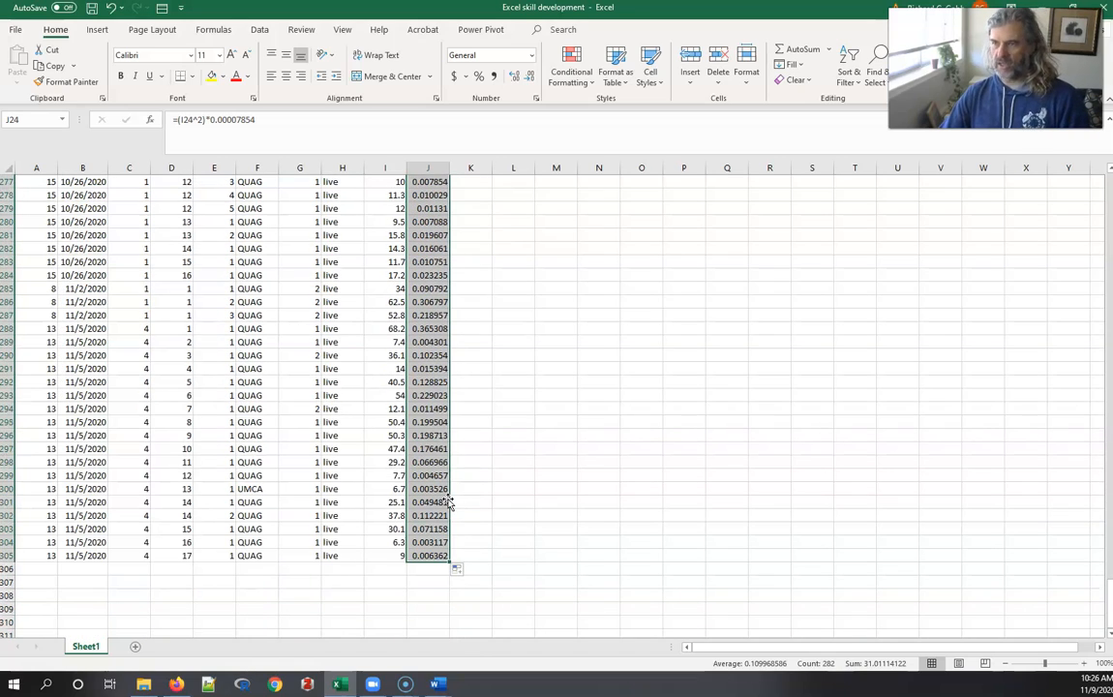
scroll(450, 501, up, 3)
scroll(449, 489, up, 8)
scroll(448, 481, up, 20)
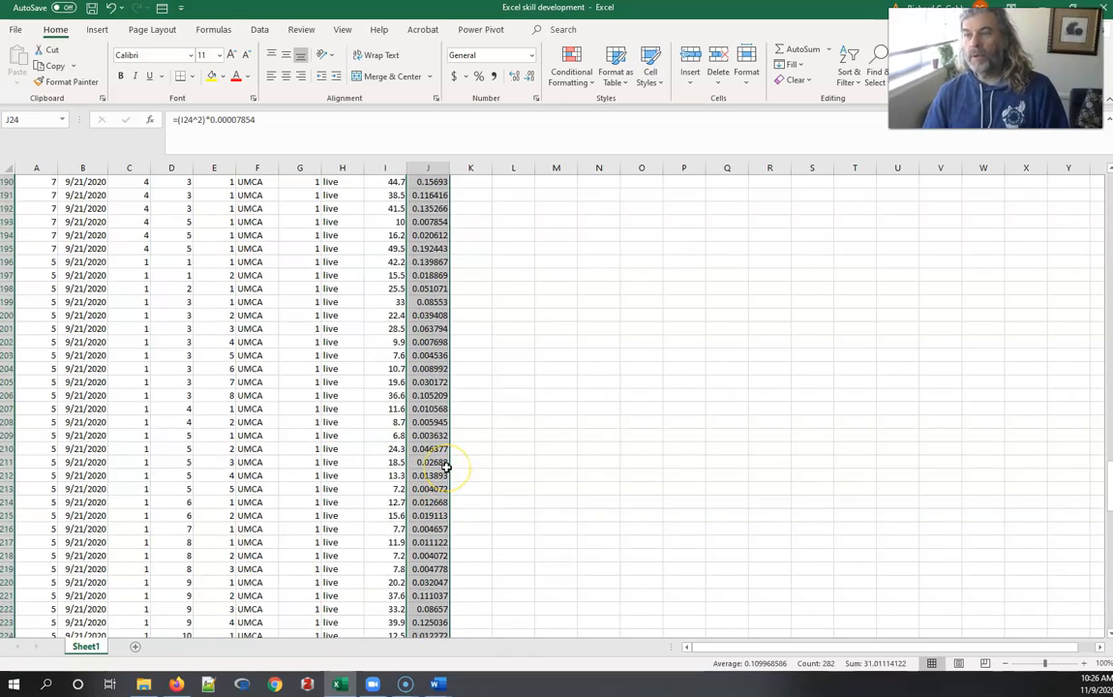
scroll(445, 465, up, 20)
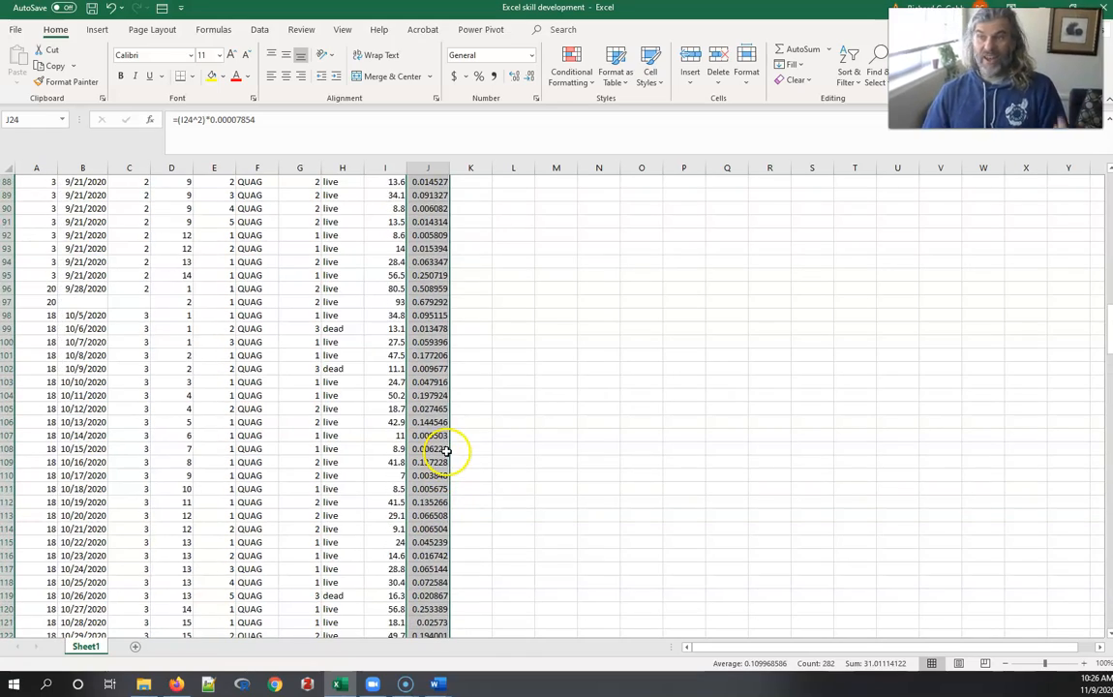
scroll(445, 450, up, 14)
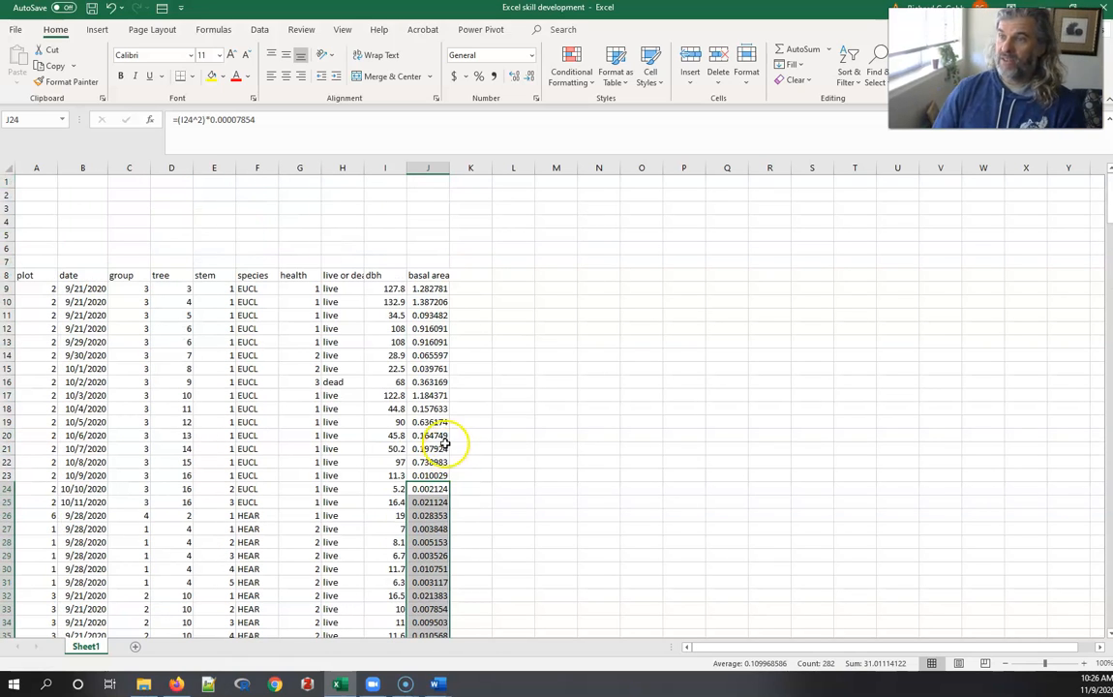
click(478, 274)
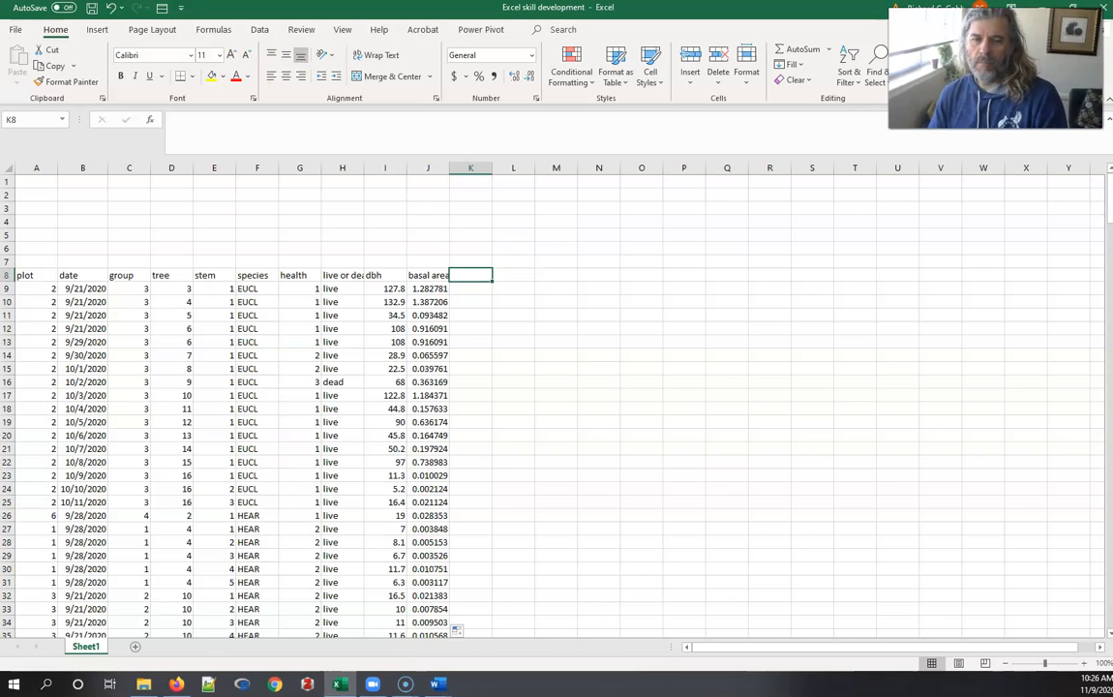
click(1041, 7)
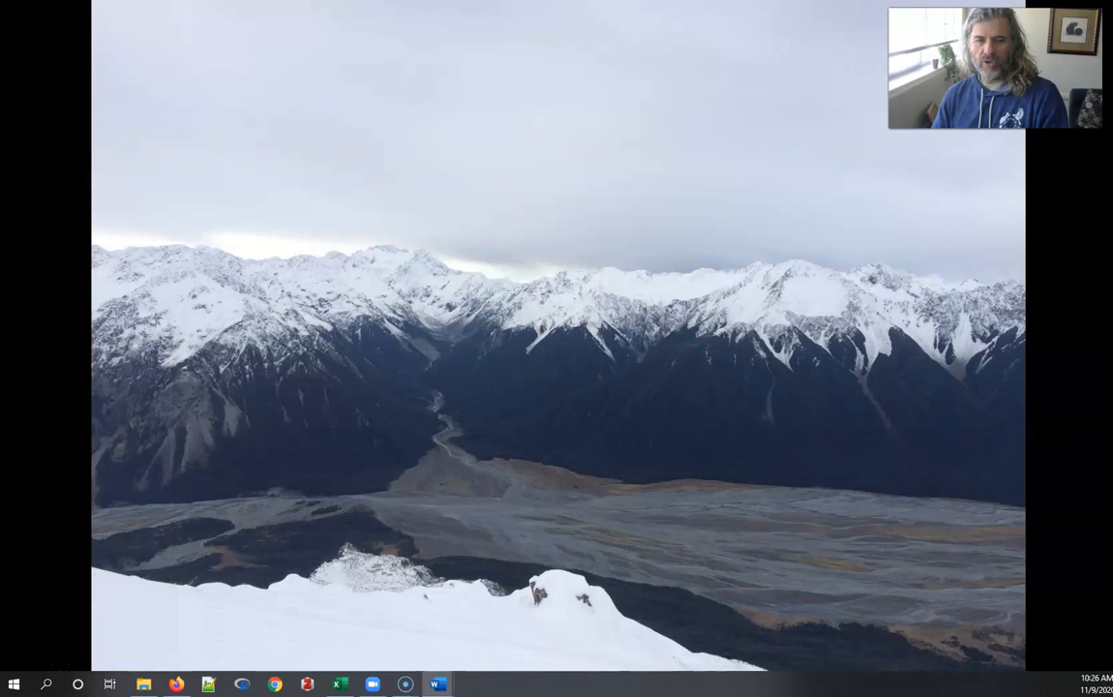
click(341, 684)
click(569, 380)
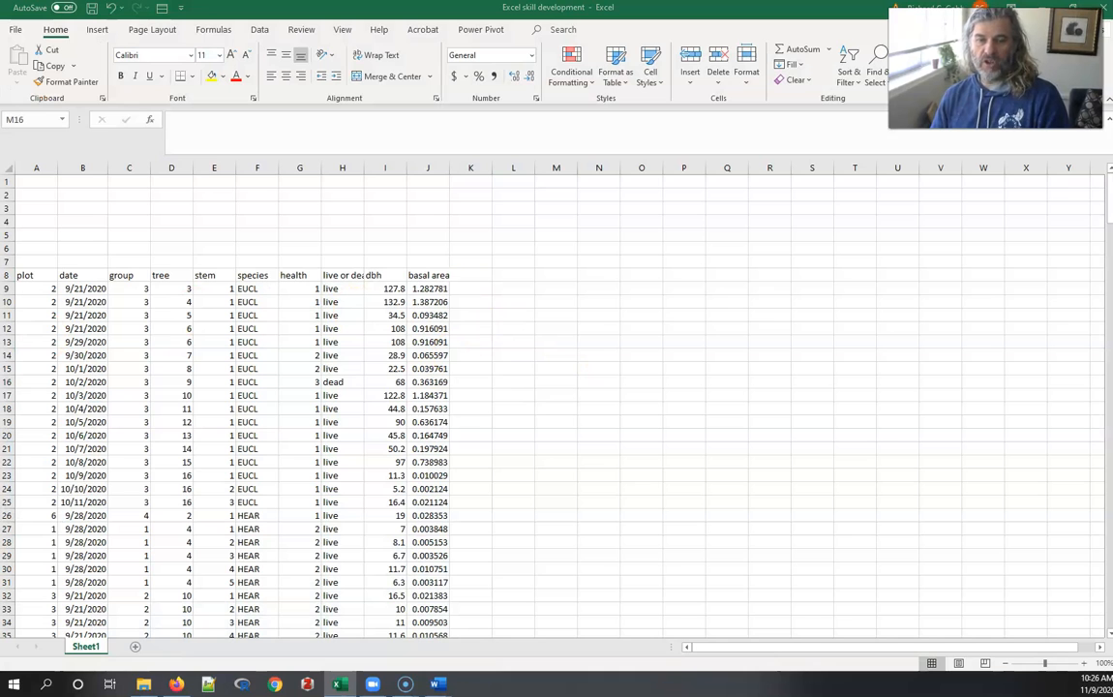
Step: Widen the basal area column to fit its contents
key(alt+Tab)
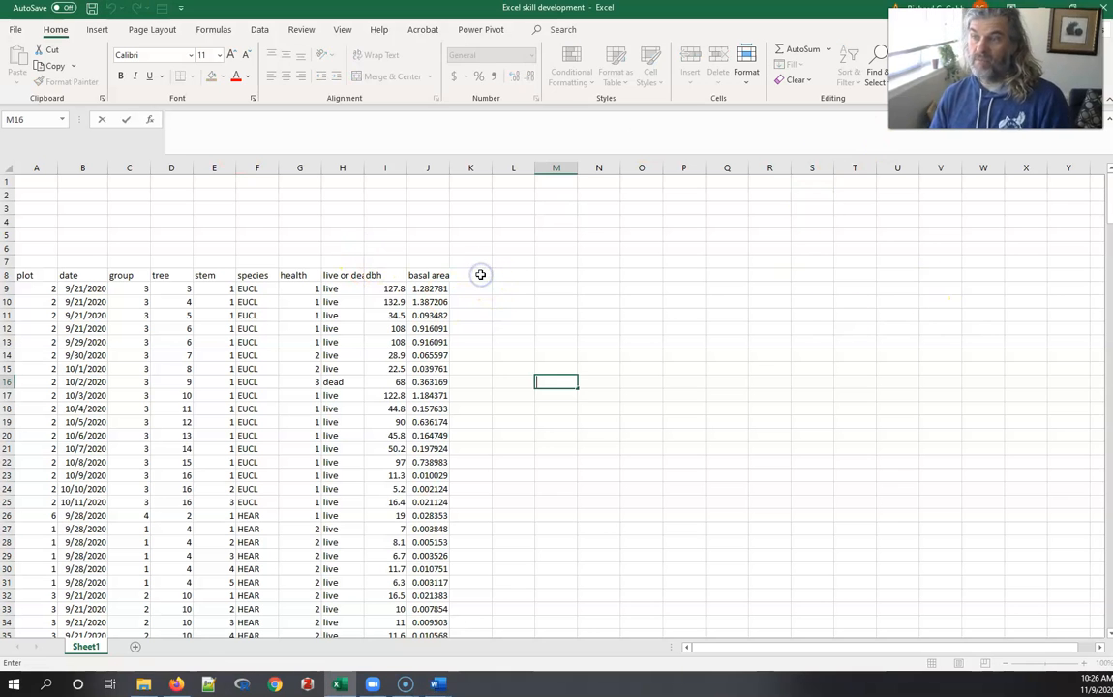
click(480, 274)
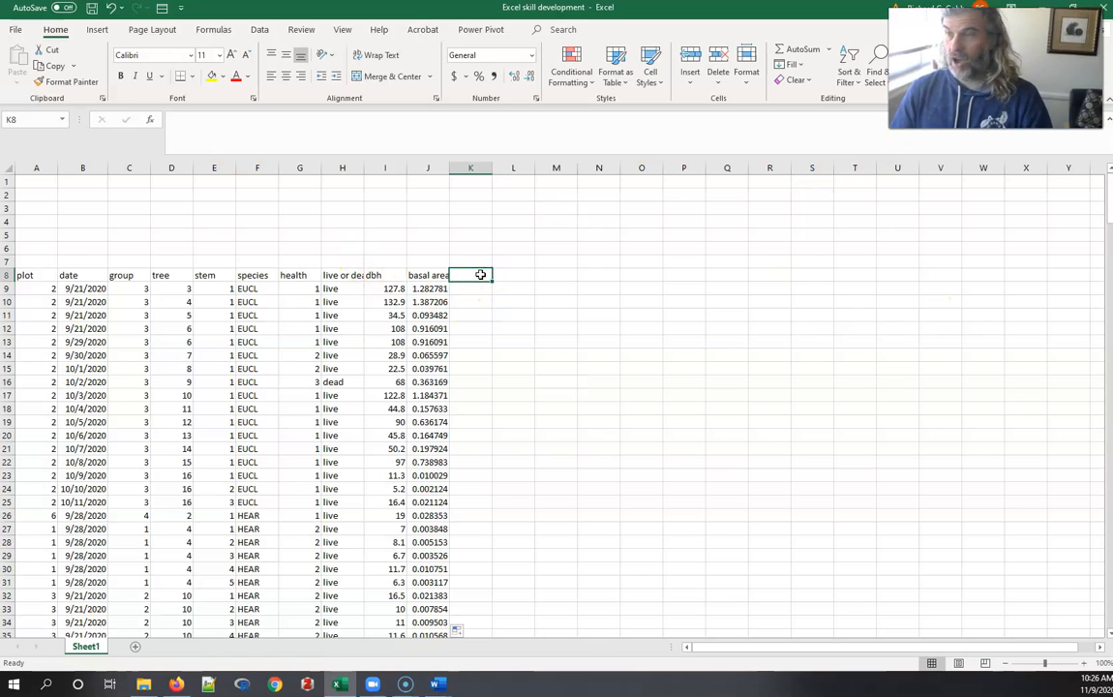
double_click(450, 168)
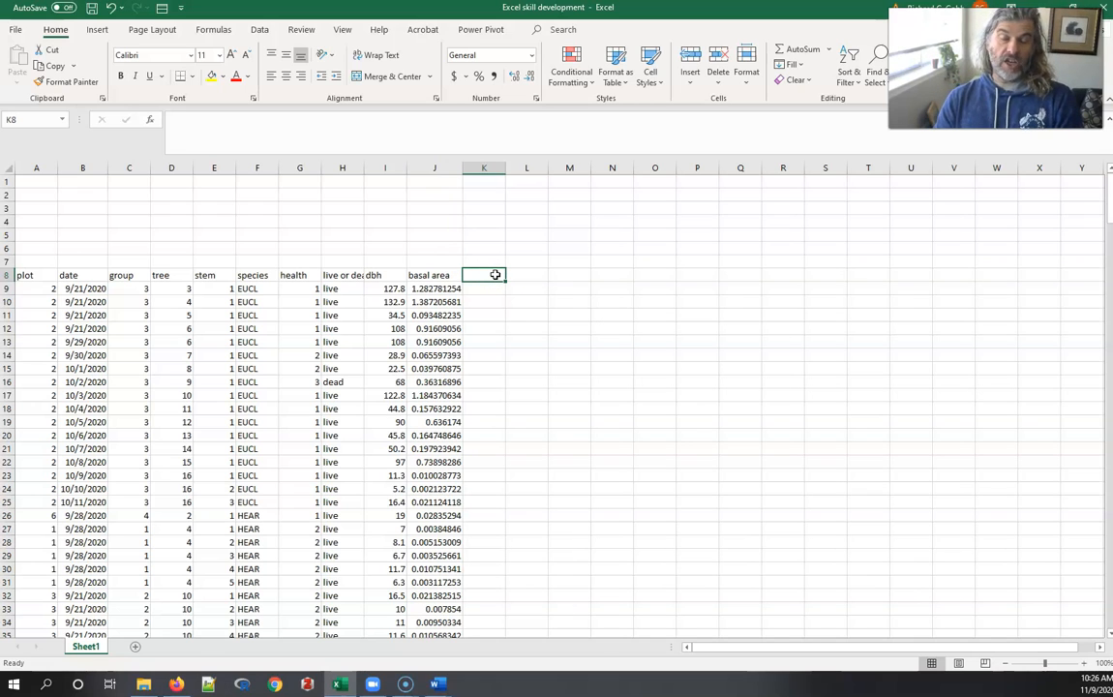
Step: Select the whole data table from the plot header in A8 across to basal area and down to the last data row
key(Left)
key(Left)
key(Left)
key(Left)
key(Left)
key(Left)
key(Left)
key(Left)
key(Left)
key(Left)
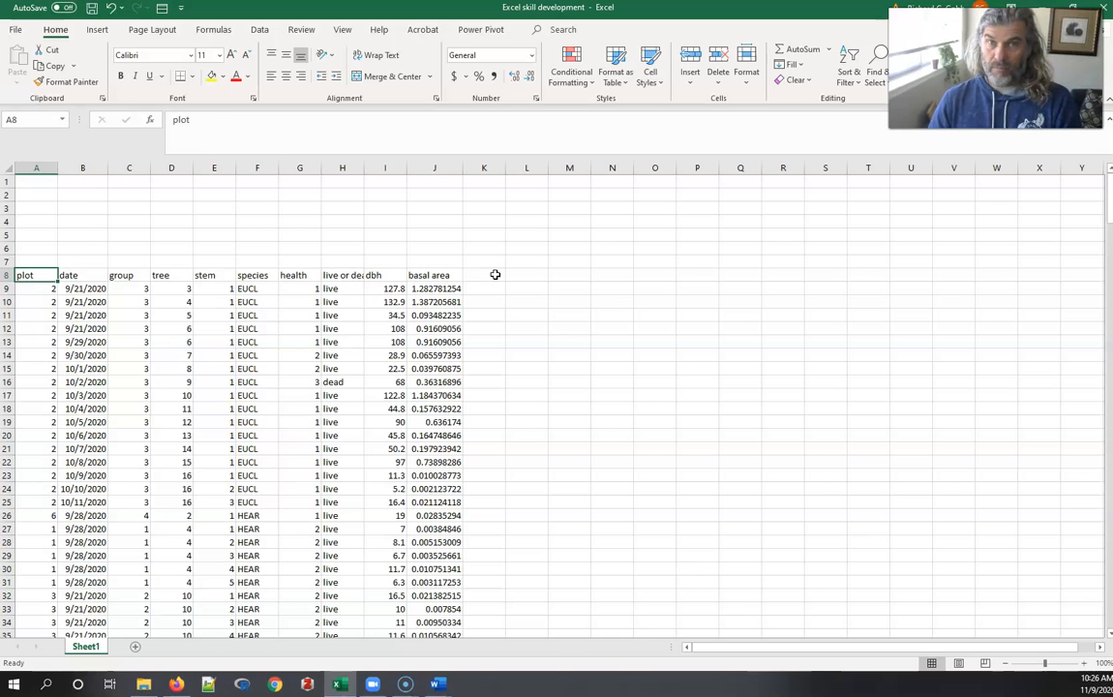
key(ctrl+shift+Right)
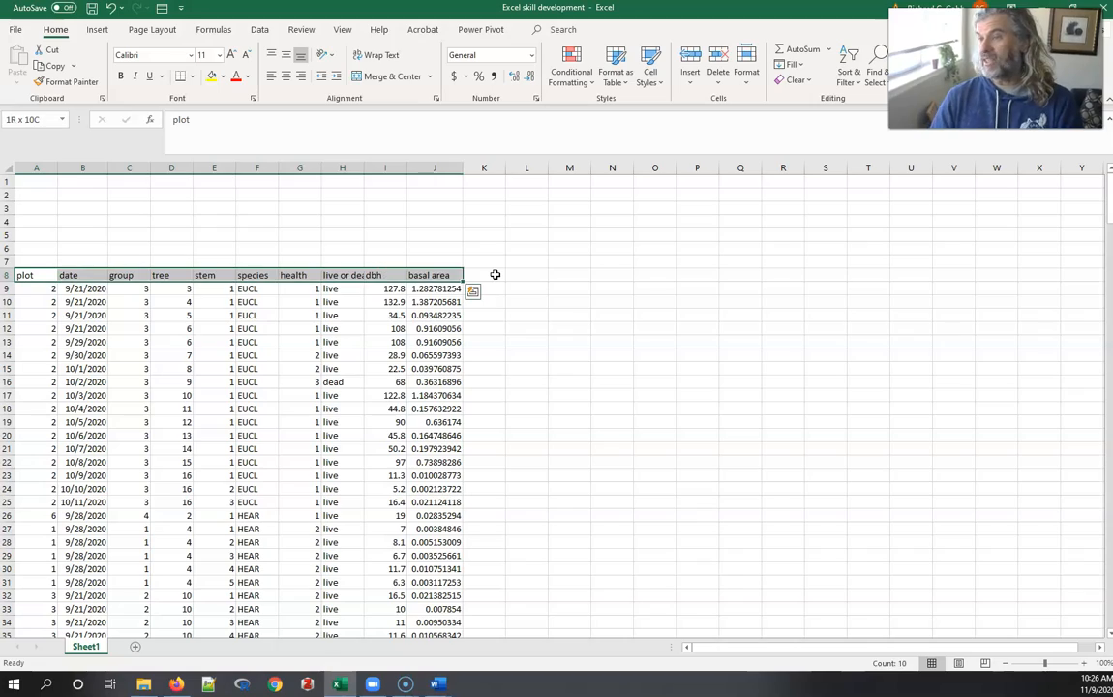
key(ctrl+shift+Down)
scroll(394, 303, up, 13)
scroll(387, 306, down, 2)
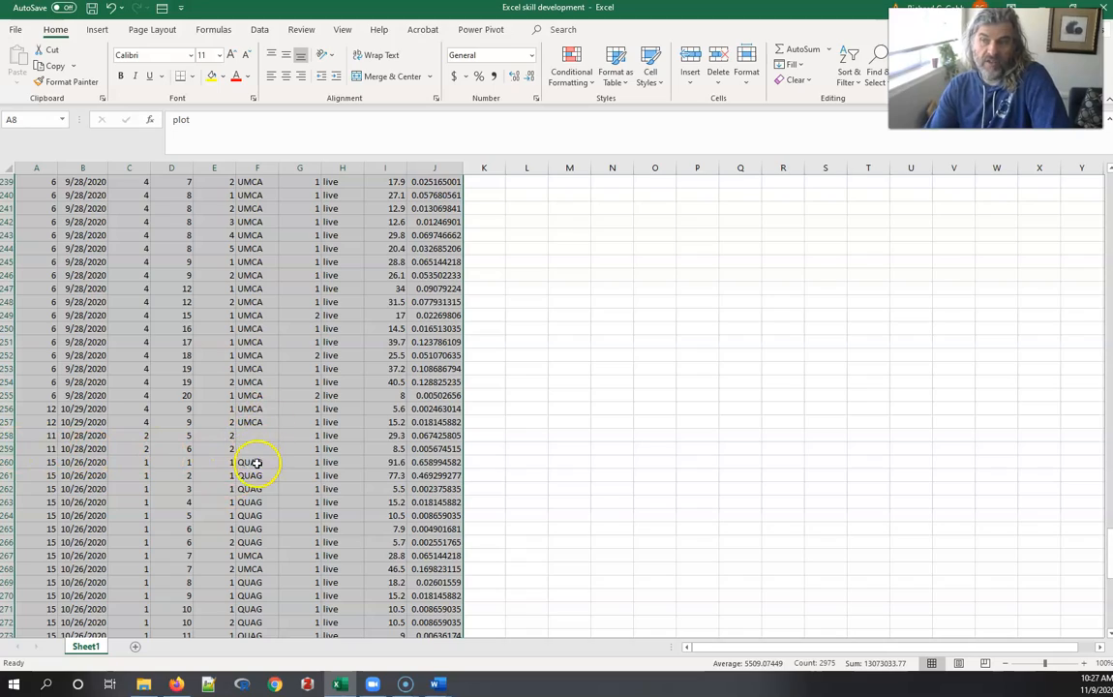
scroll(243, 456, up, 20)
scroll(258, 463, up, 20)
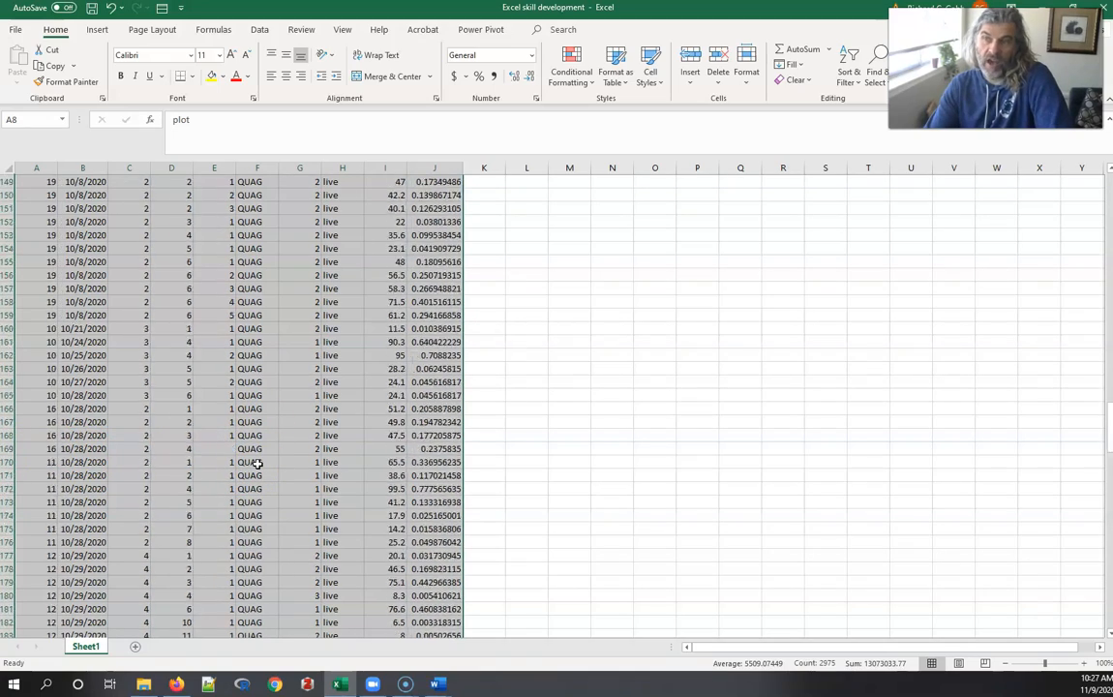
scroll(257, 464, up, 20)
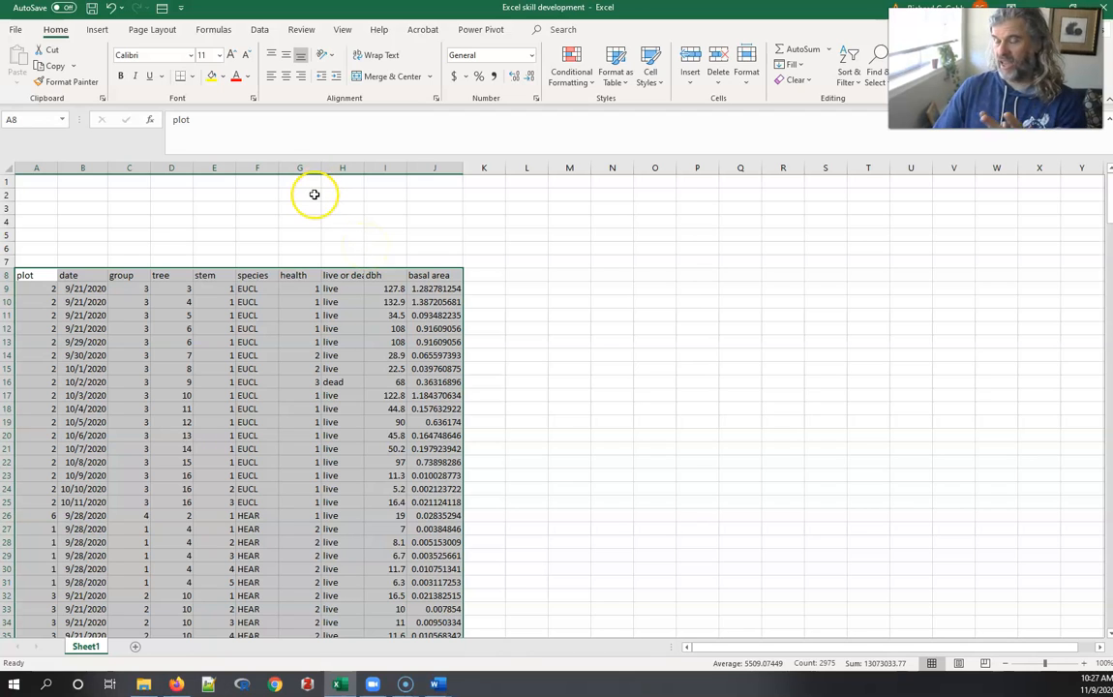
click(259, 30)
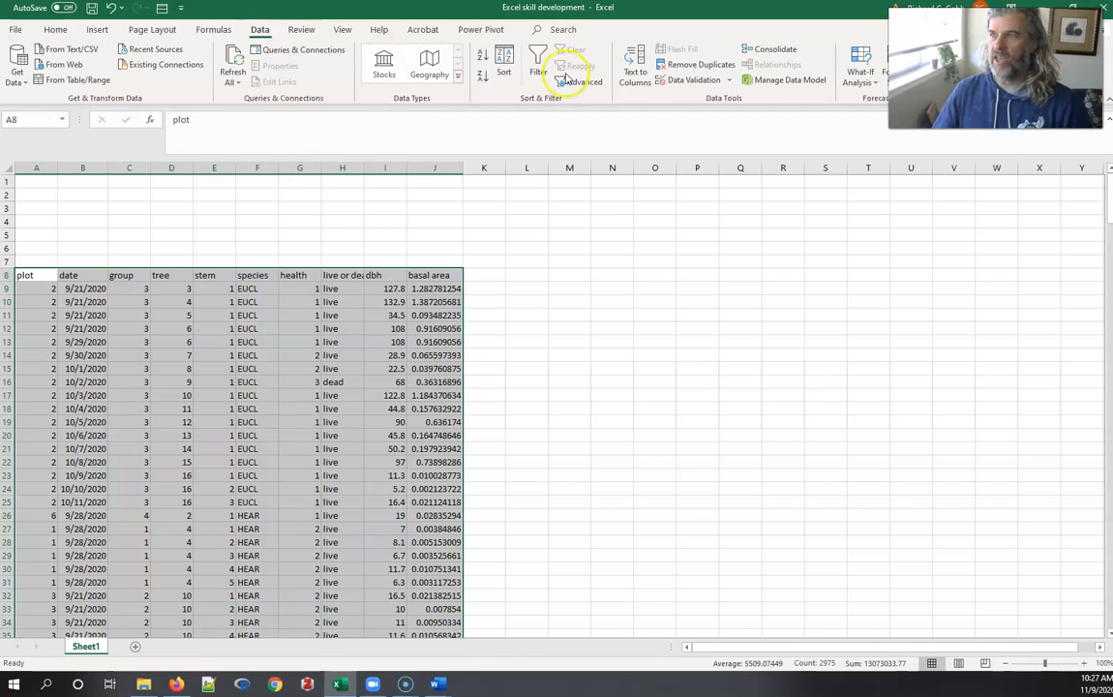
click(503, 64)
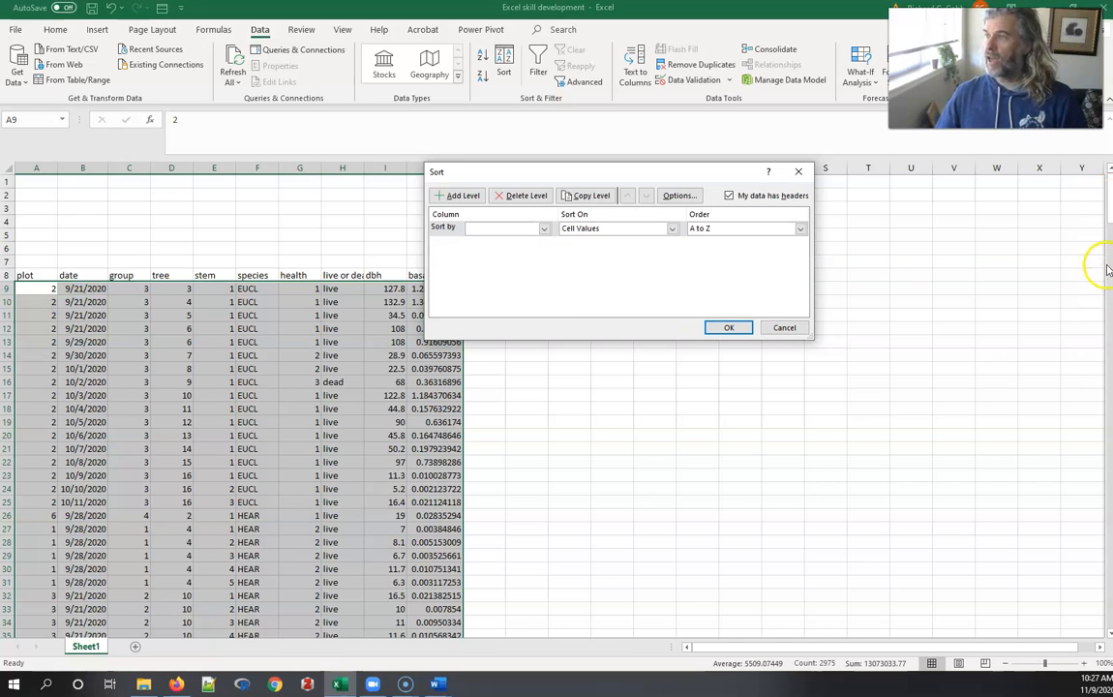
click(777, 329)
mouse_move(1105, 194)
mouse_down()
mouse_move(1097, 610)
mouse_move(1104, 181)
mouse_up()
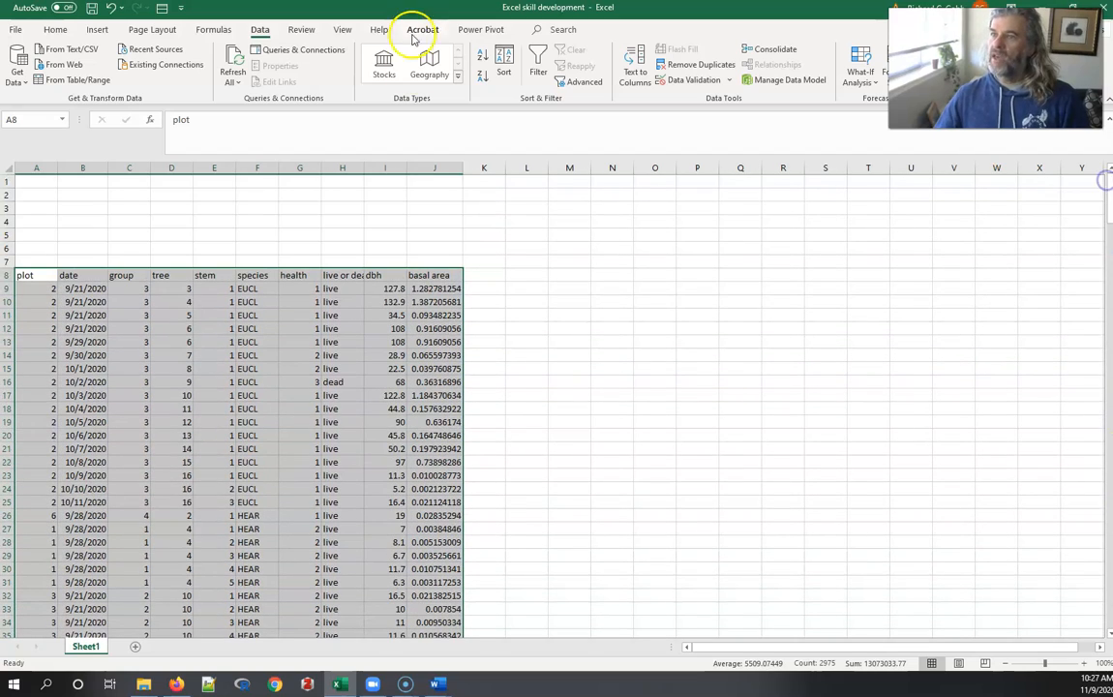
Step: Sort the selected data table by species, on cell values, in A to Z order
click(504, 66)
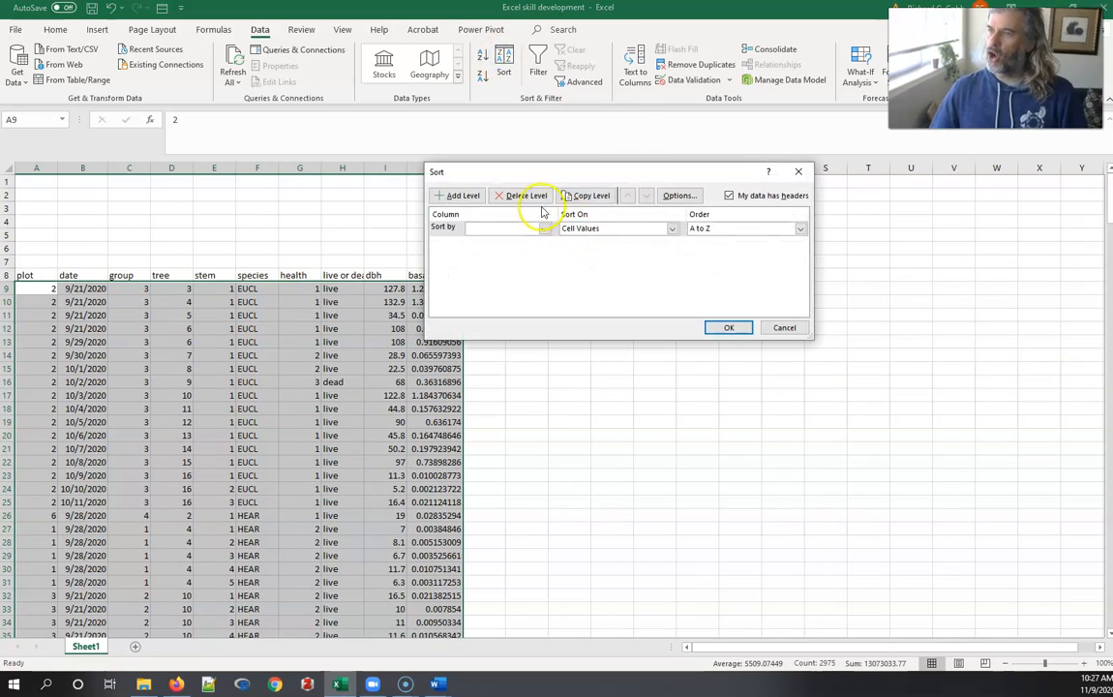
click(545, 230)
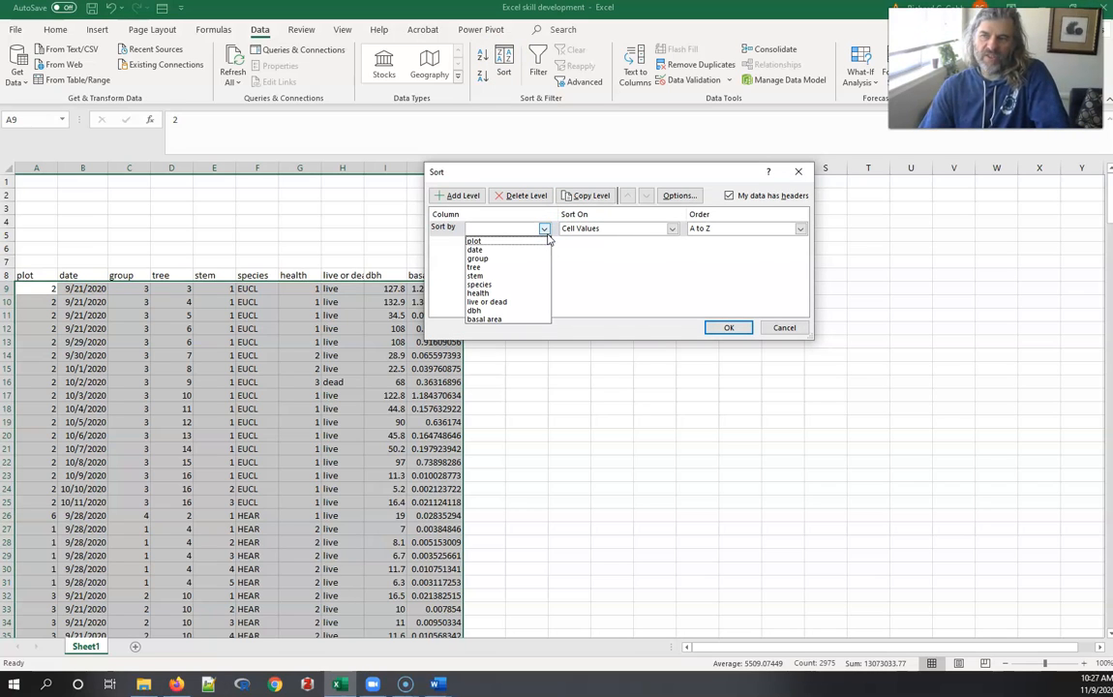
click(489, 287)
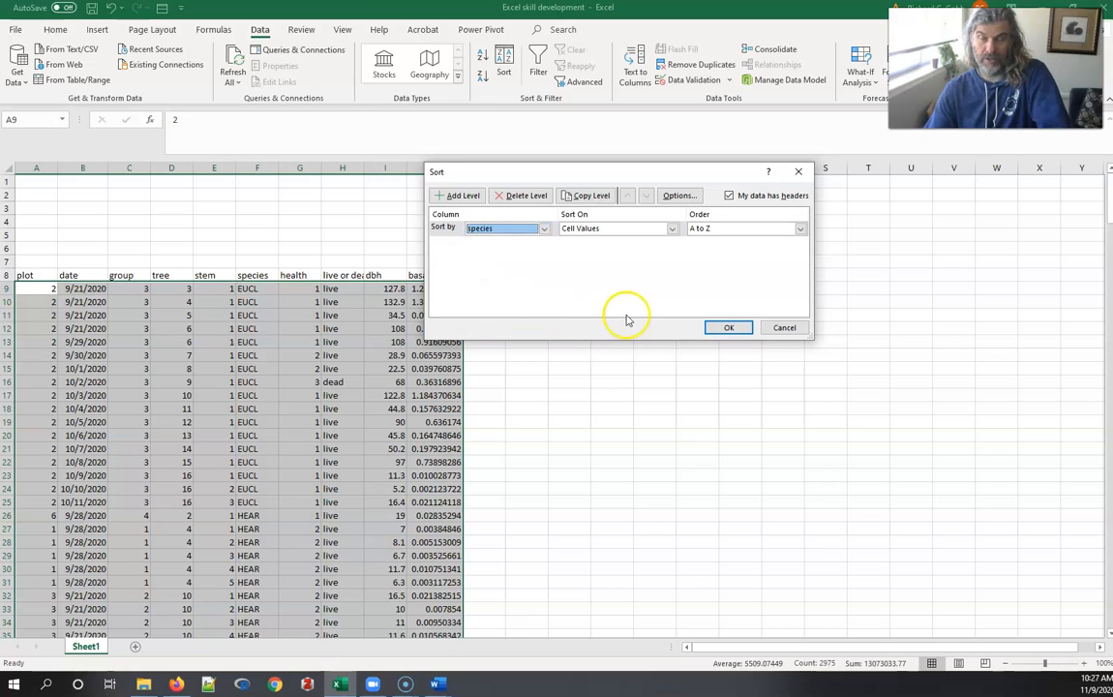
click(732, 329)
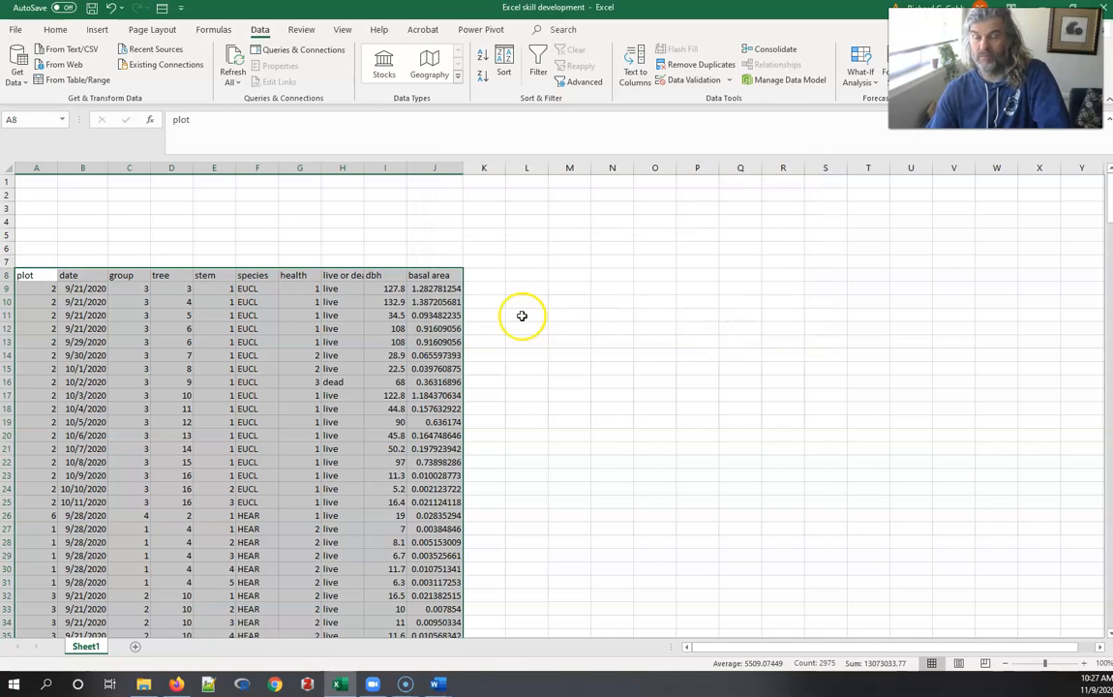
Step: Add the column header "biomass" in K8, next to basal area
click(486, 272)
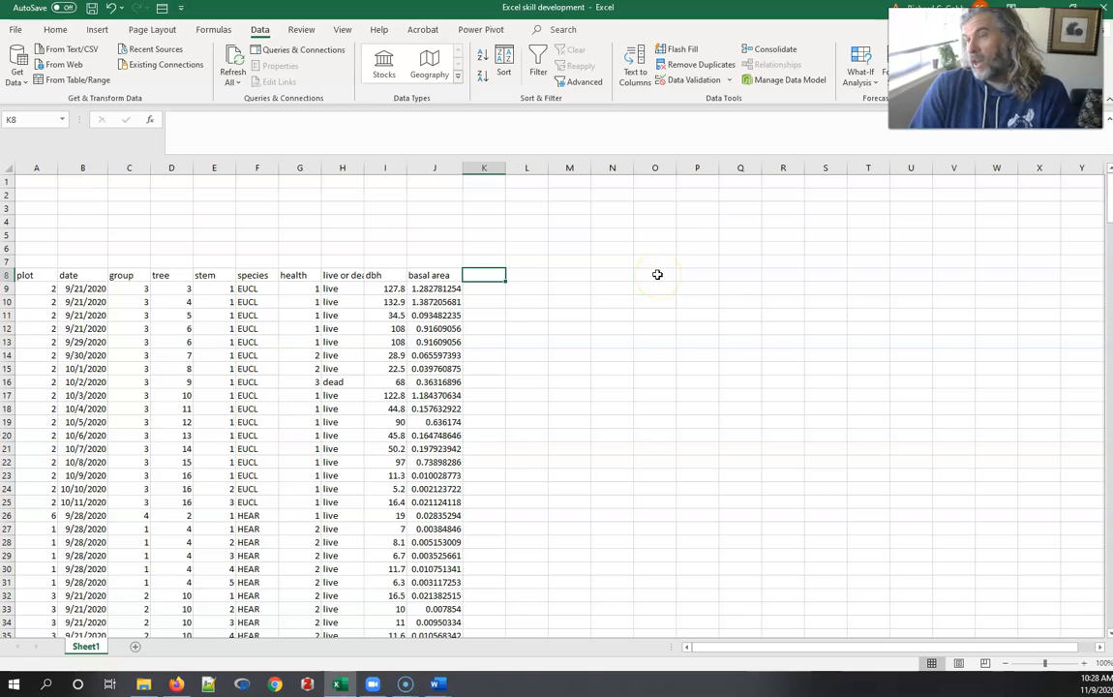
text(biomass)
key(Return)
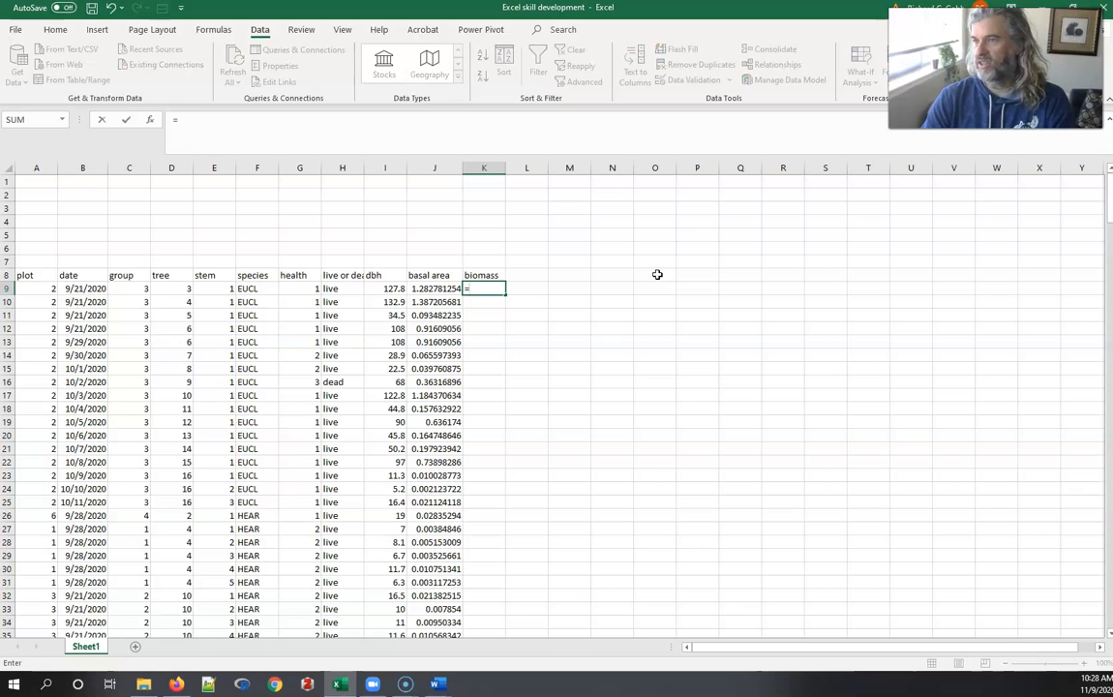
Step: Enter the formula =exp(-2.4800+(2.4835*(ln(I9)))) in K9, using the dbh cell, and accept the proposed closing parenthesis correction
text(exp()
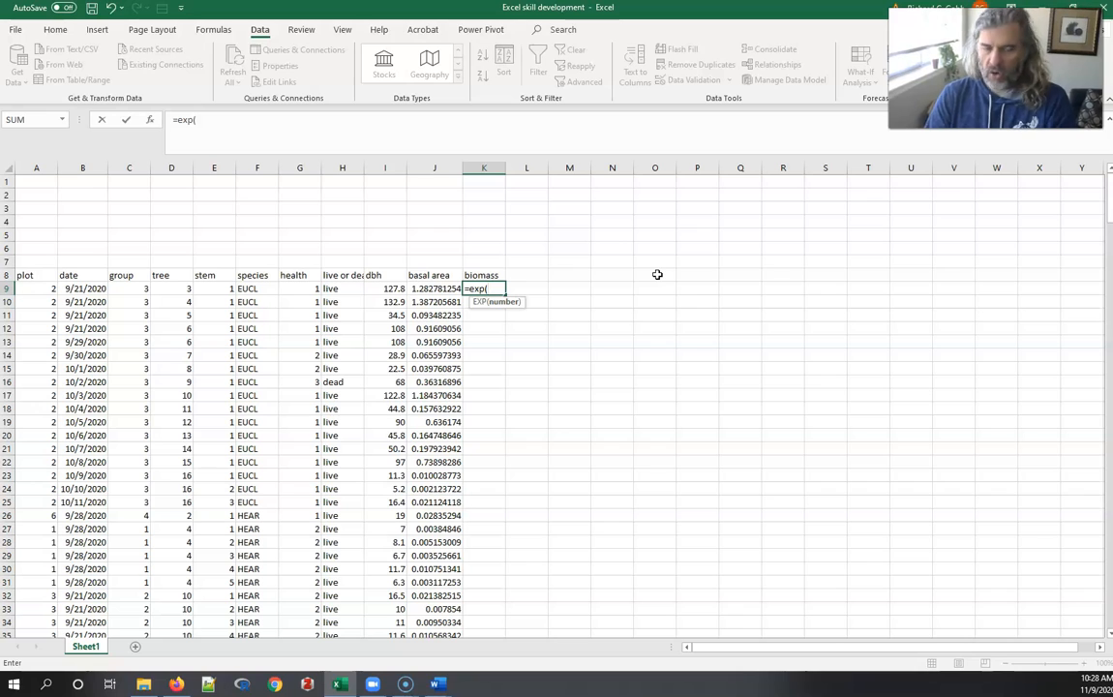
text(-2.4800)
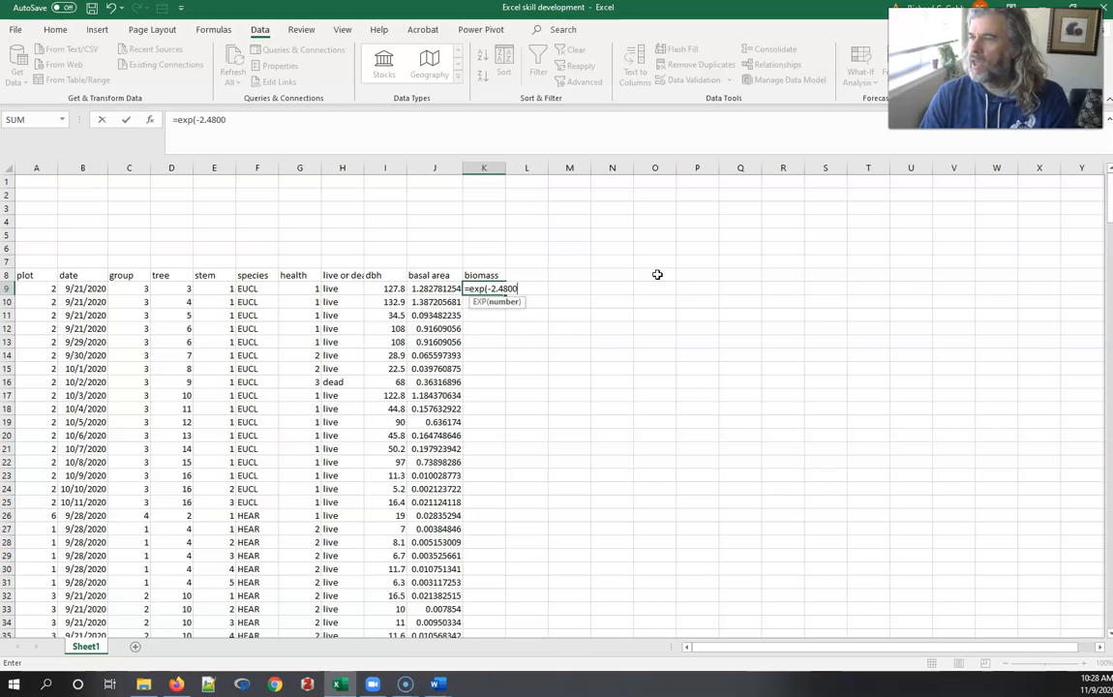
text(+()
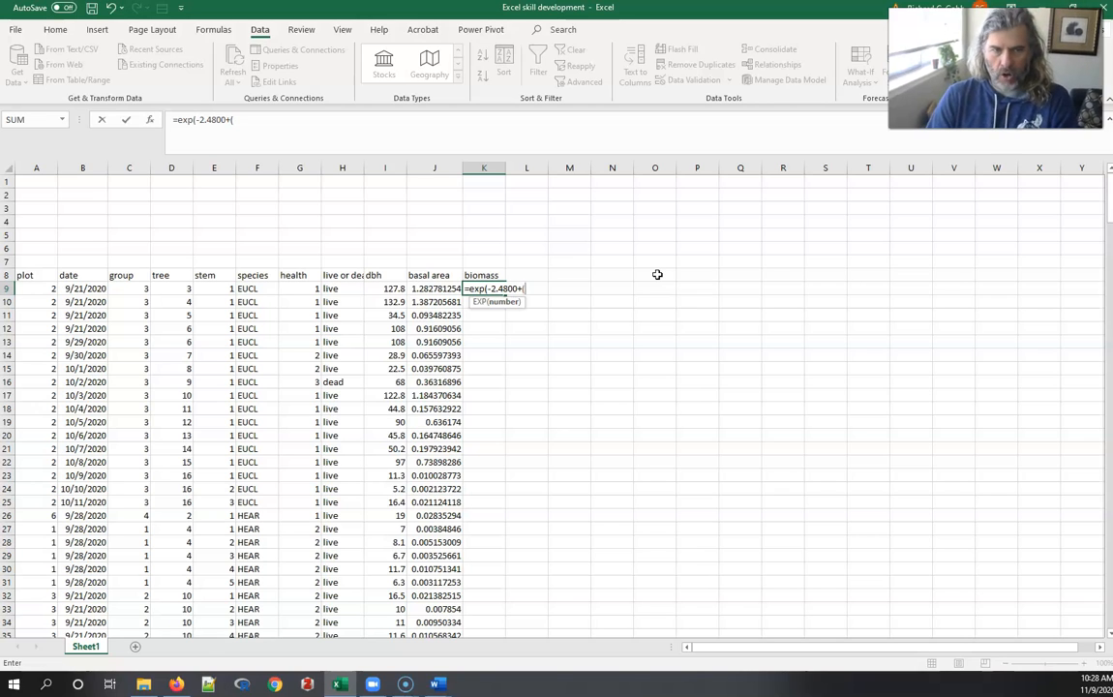
text(2.4835)
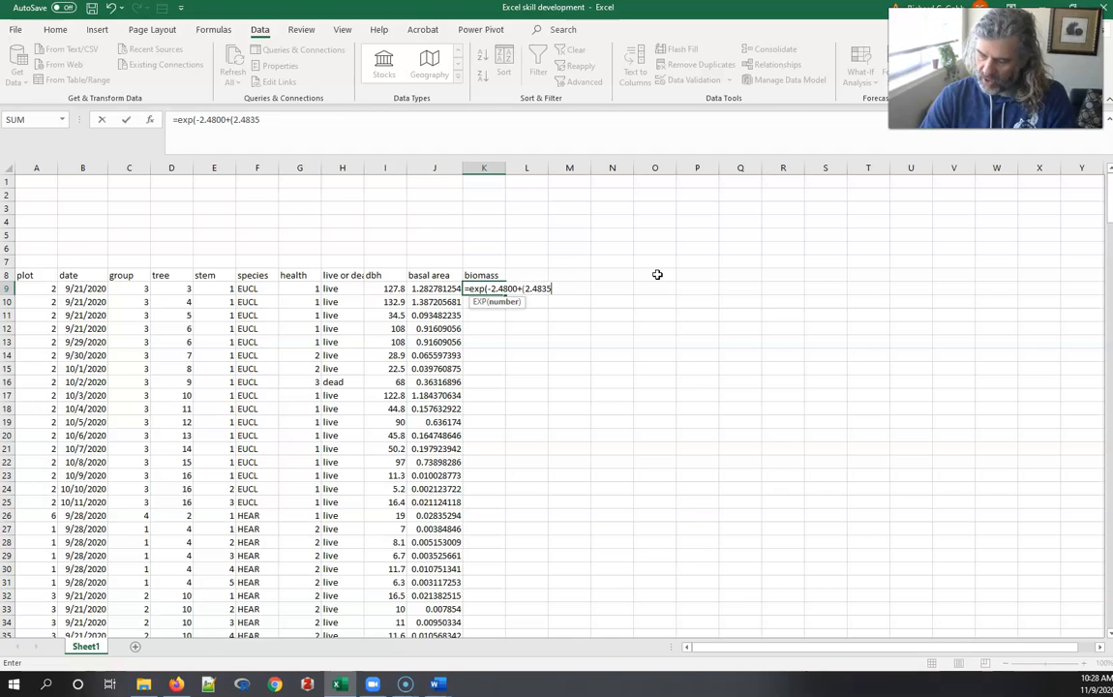
text(*(ln)
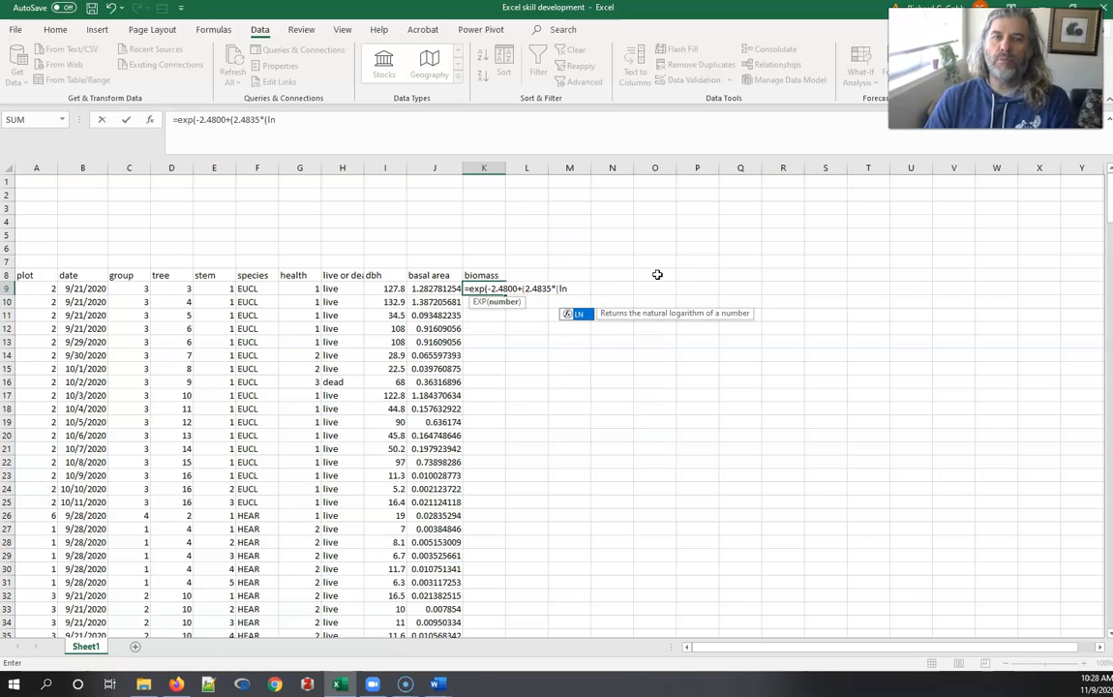
text(()
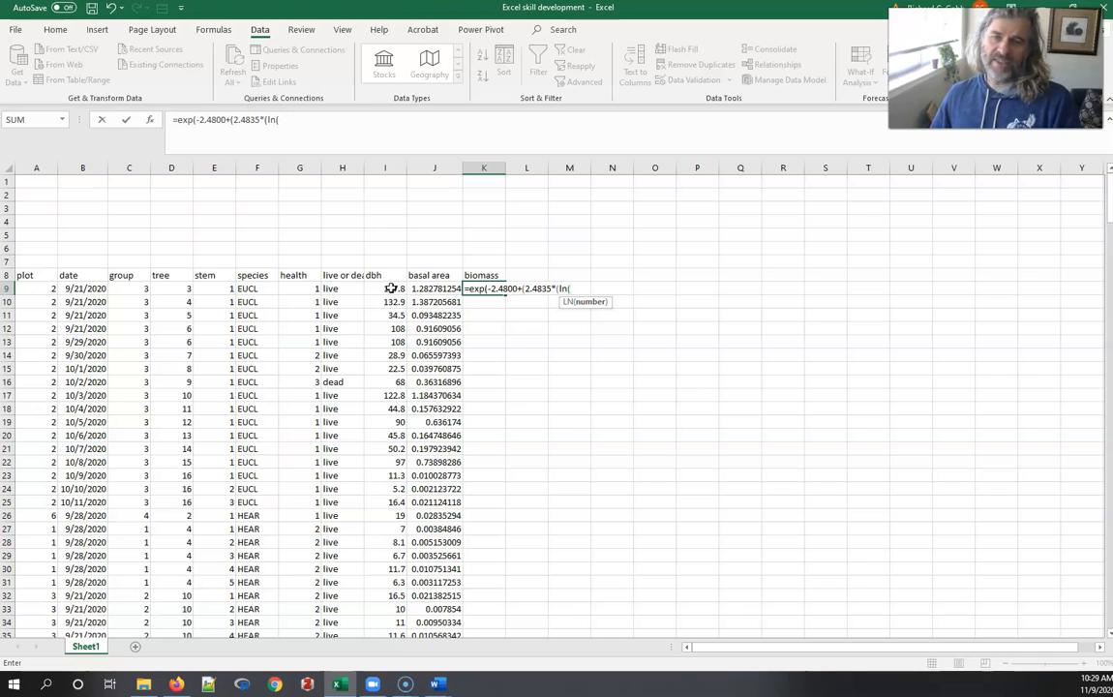
click(390, 288)
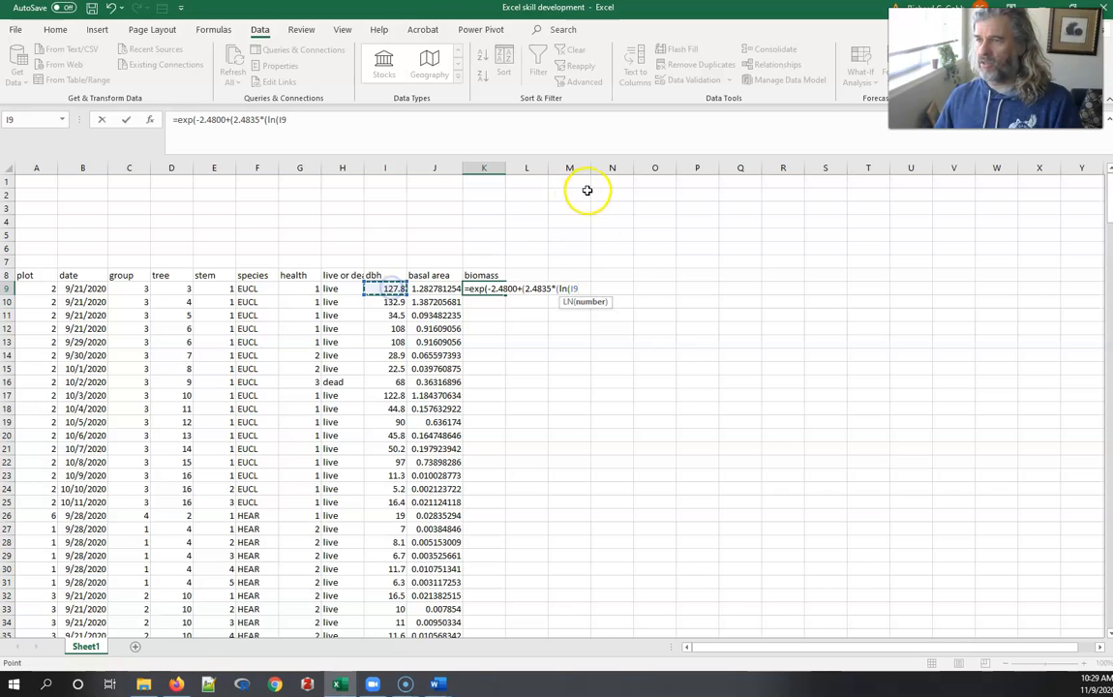
text()))
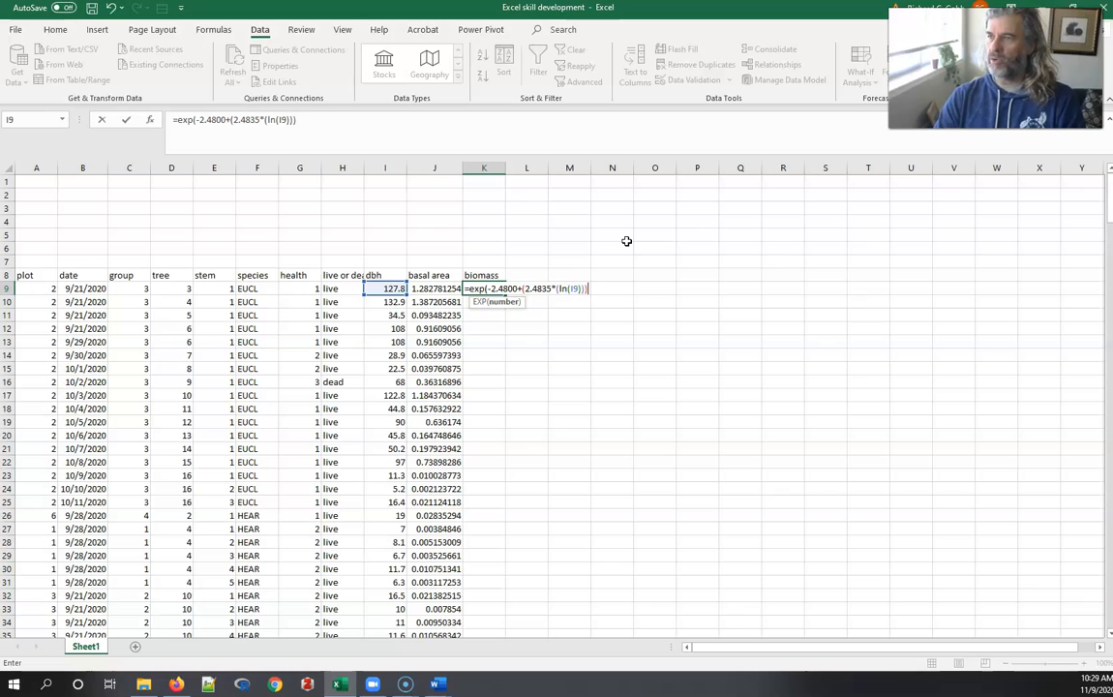
key(Return)
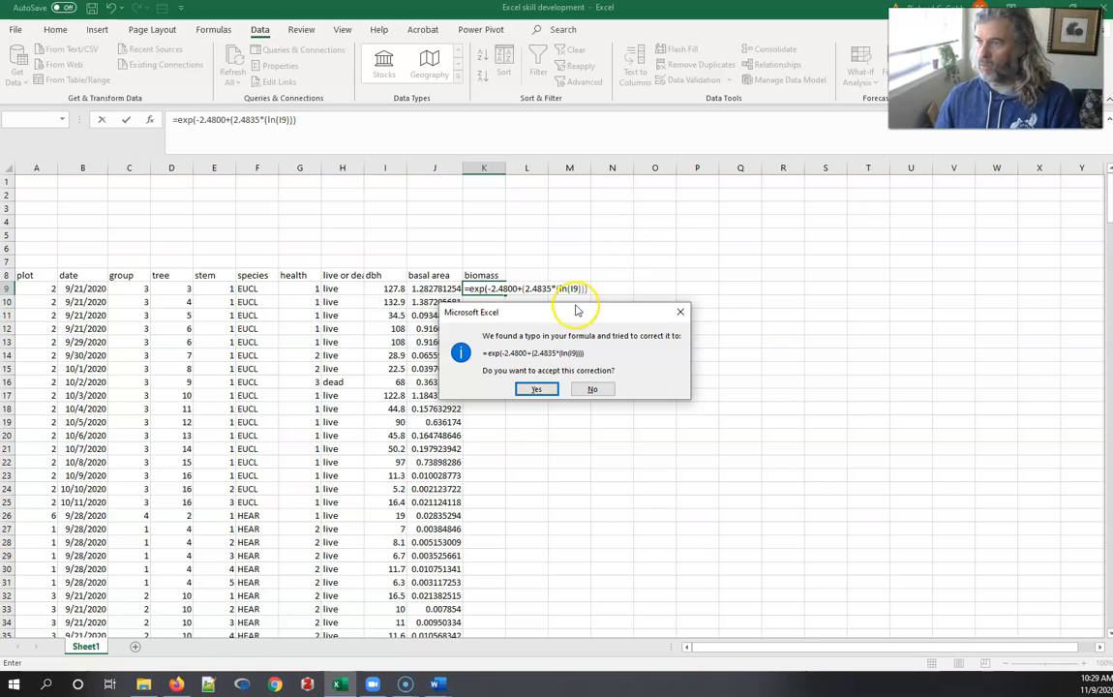
click(535, 388)
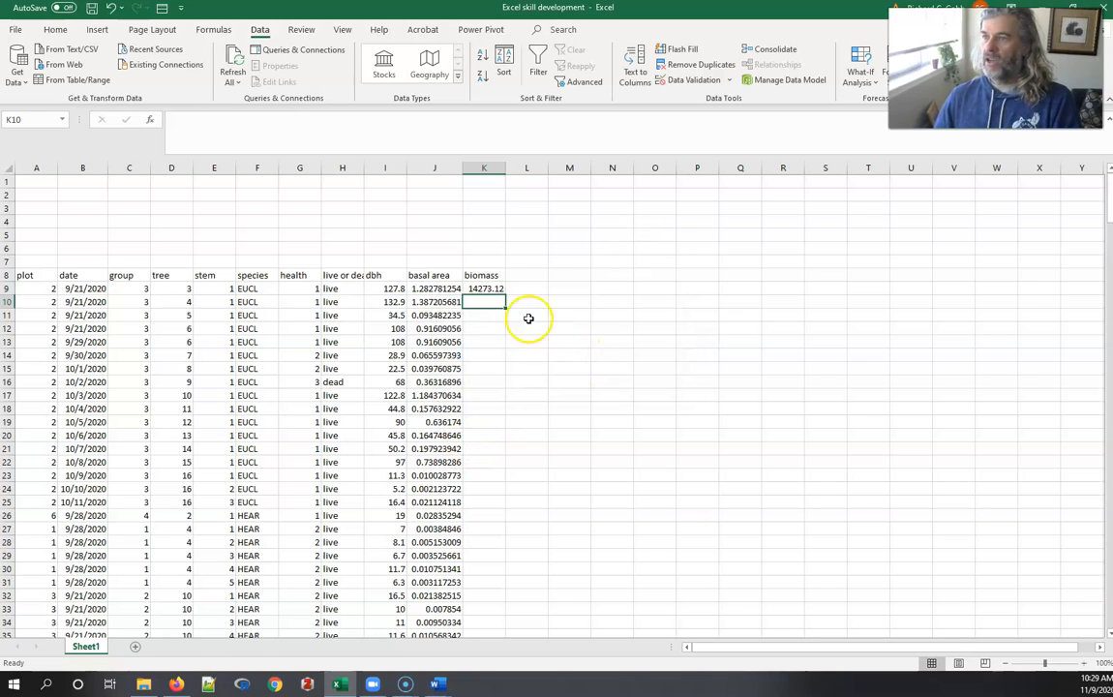
Step: Fill the biomass formula from K9 down to the last data row and check the column to its end
click(491, 289)
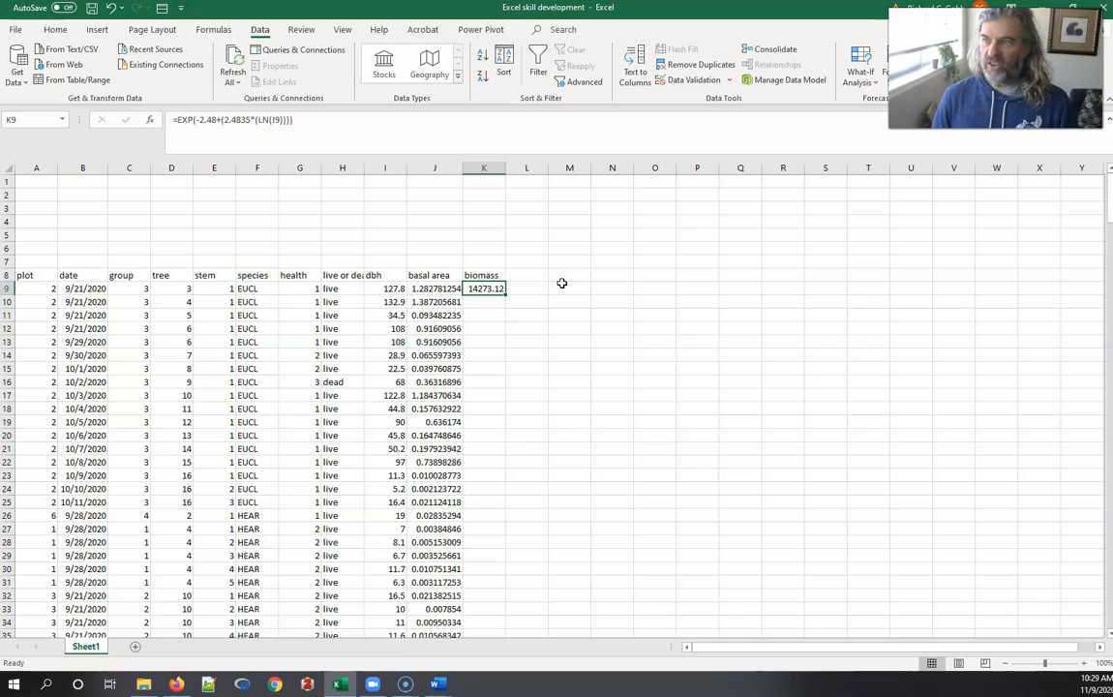
double_click(504, 293)
scroll(544, 363, down, 6)
scroll(544, 363, down, 20)
scroll(544, 363, down, 20)
scroll(544, 363, down, 20)
scroll(544, 363, down, 8)
Step: Review the biomass values and the species sorting through all data rows, and select L8 beside the biomass header
scroll(544, 363, up, 20)
scroll(544, 362, up, 20)
scroll(525, 356, up, 20)
scroll(523, 356, up, 13)
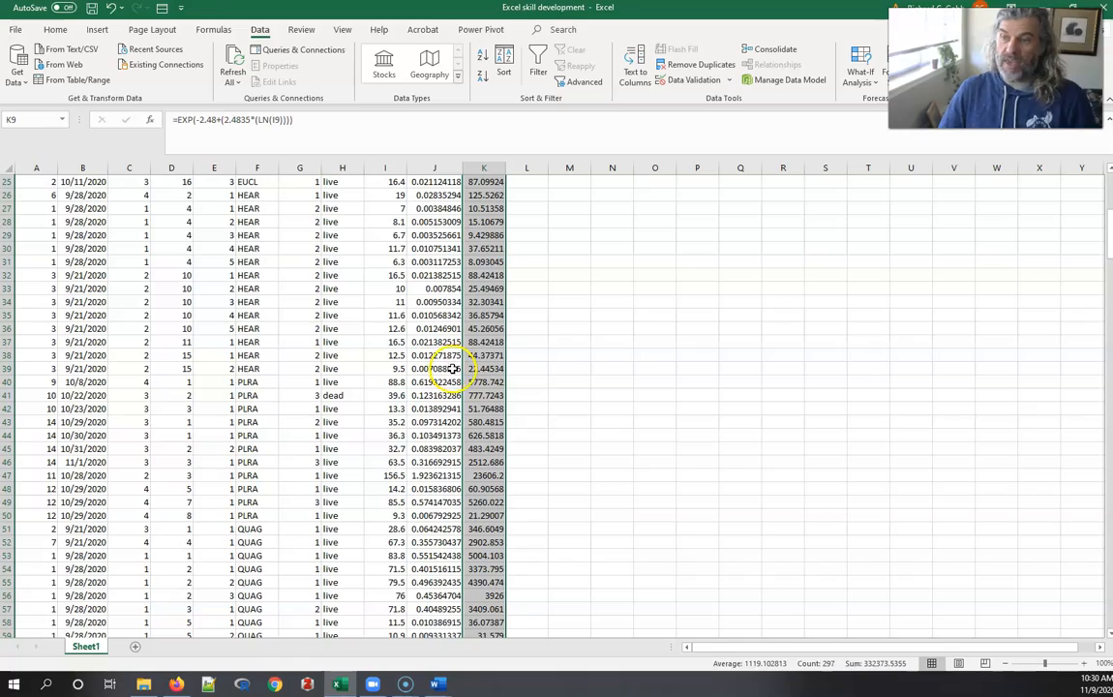
scroll(453, 369, up, 8)
scroll(455, 374, down, 15)
scroll(455, 374, down, 18)
scroll(467, 519, down, 20)
scroll(469, 520, down, 20)
scroll(470, 520, down, 11)
scroll(470, 520, up, 2)
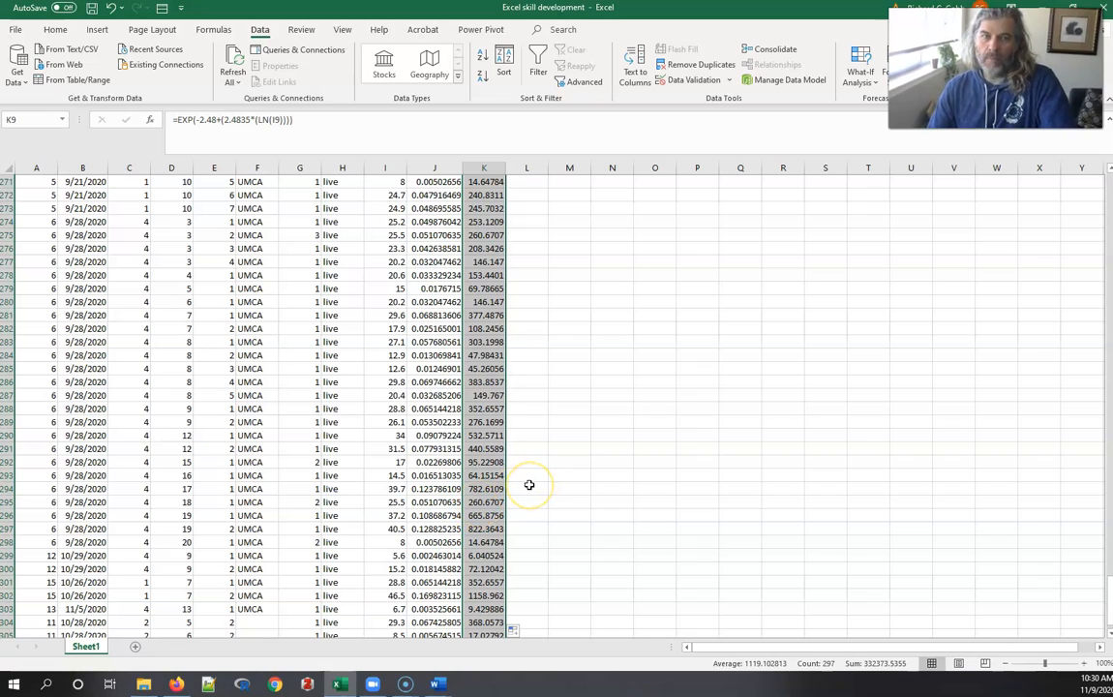
scroll(529, 484, up, 20)
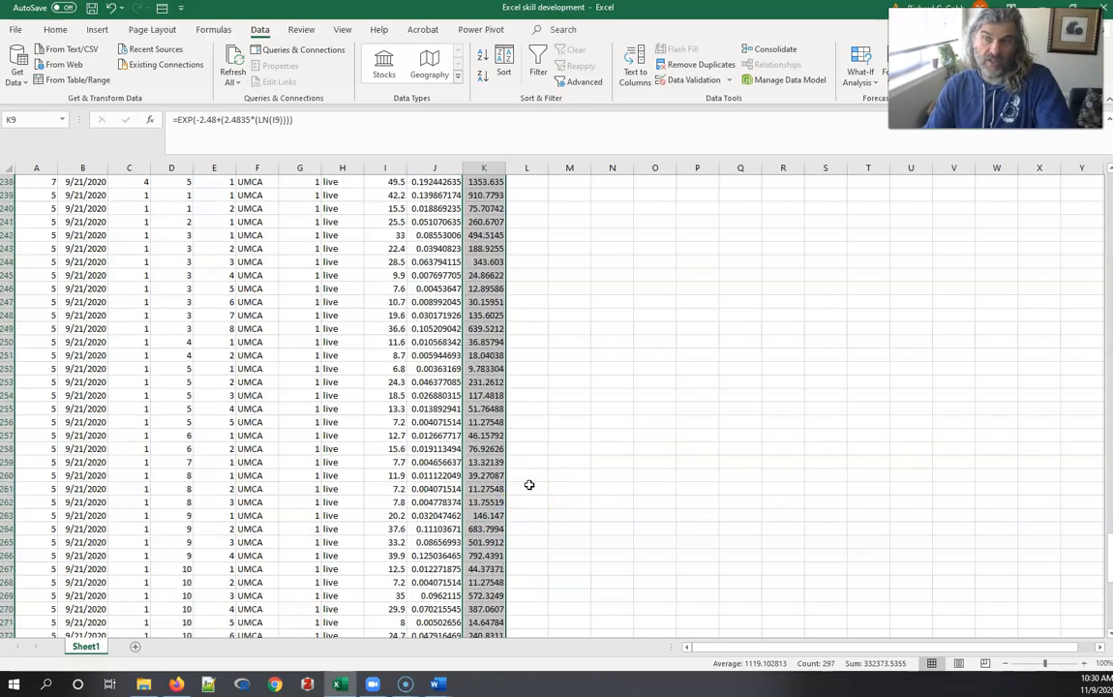
scroll(522, 486, up, 20)
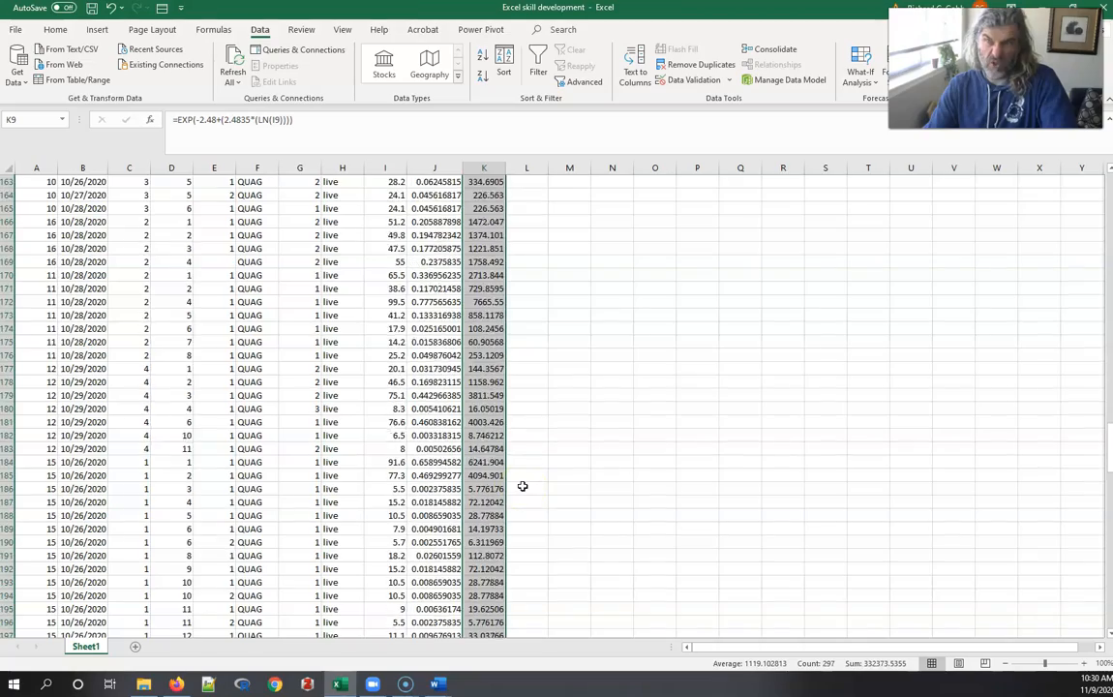
scroll(527, 504, up, 20)
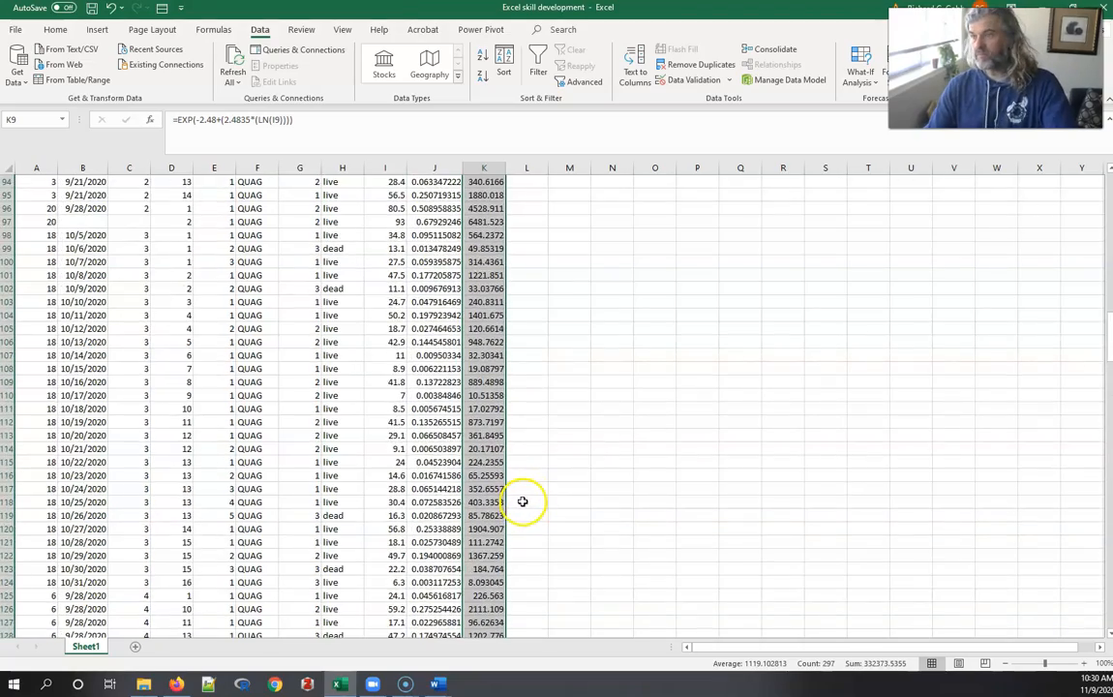
scroll(491, 405, up, 16)
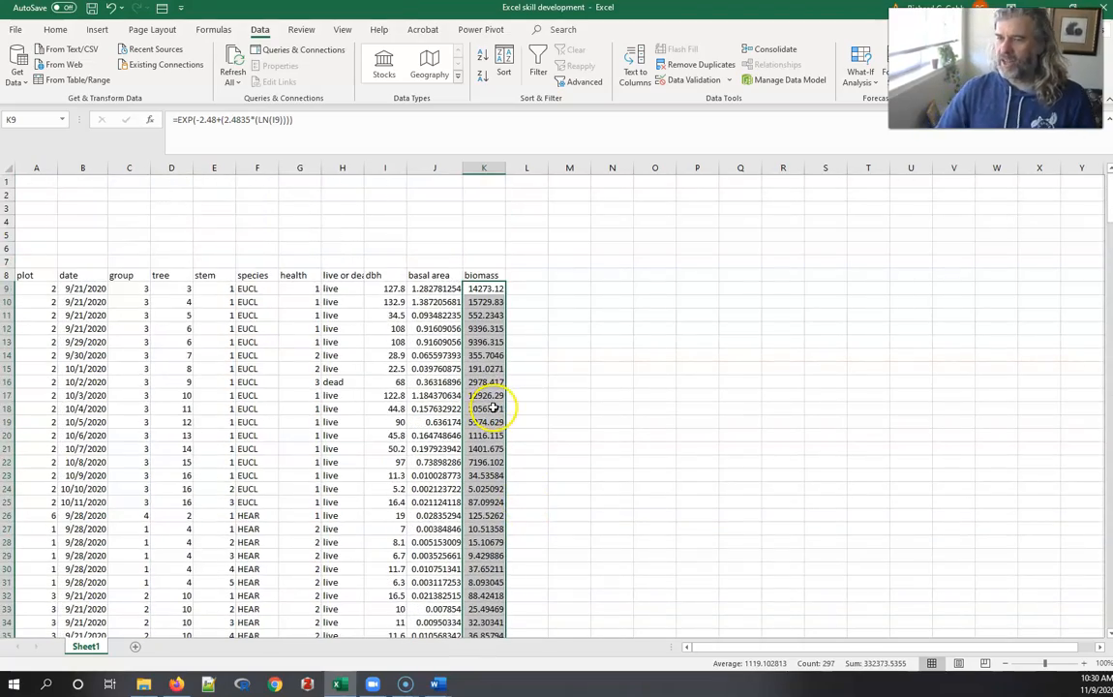
click(529, 274)
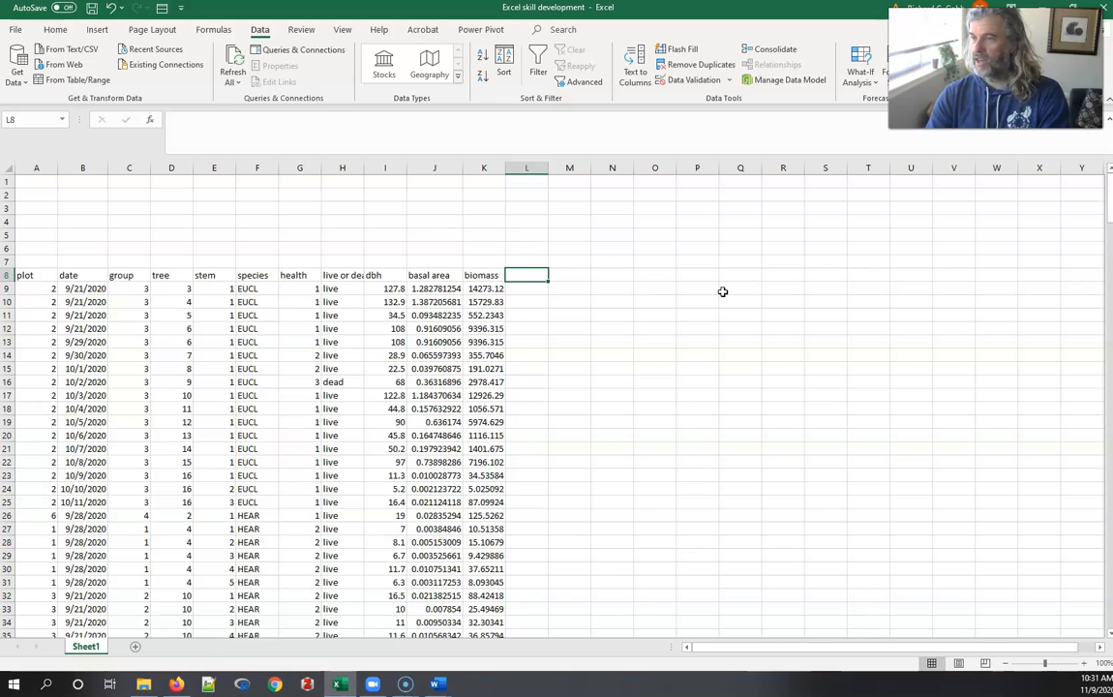
Step: Add the column header "size class" in L8, next to biomass
text(siz)
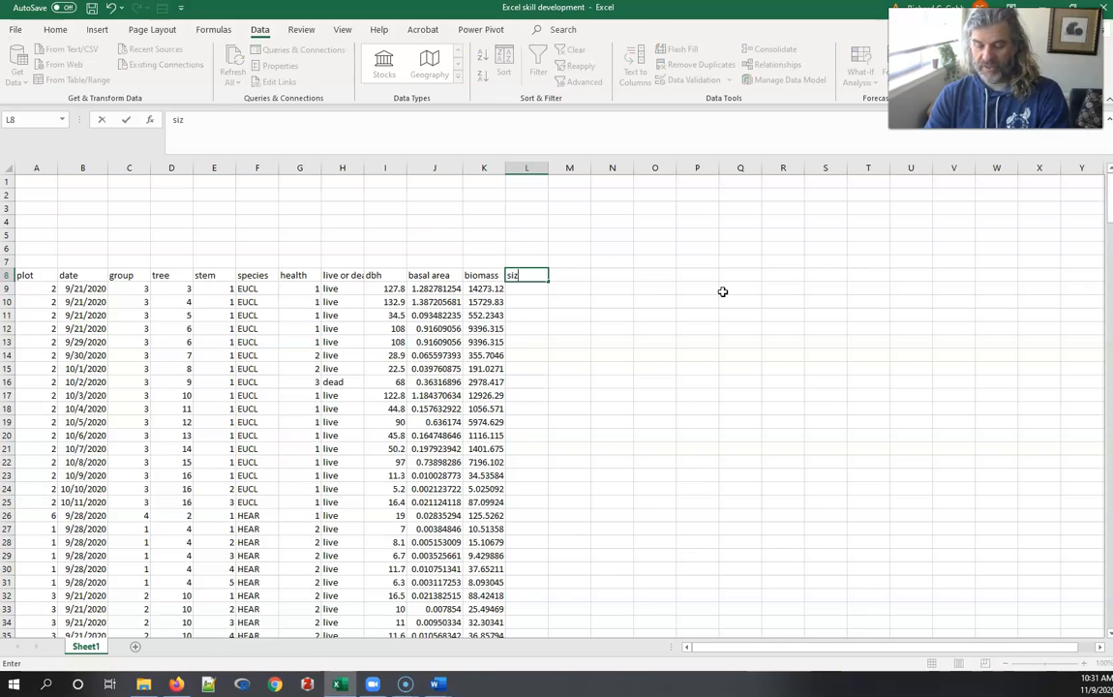
text(e class)
key(Return)
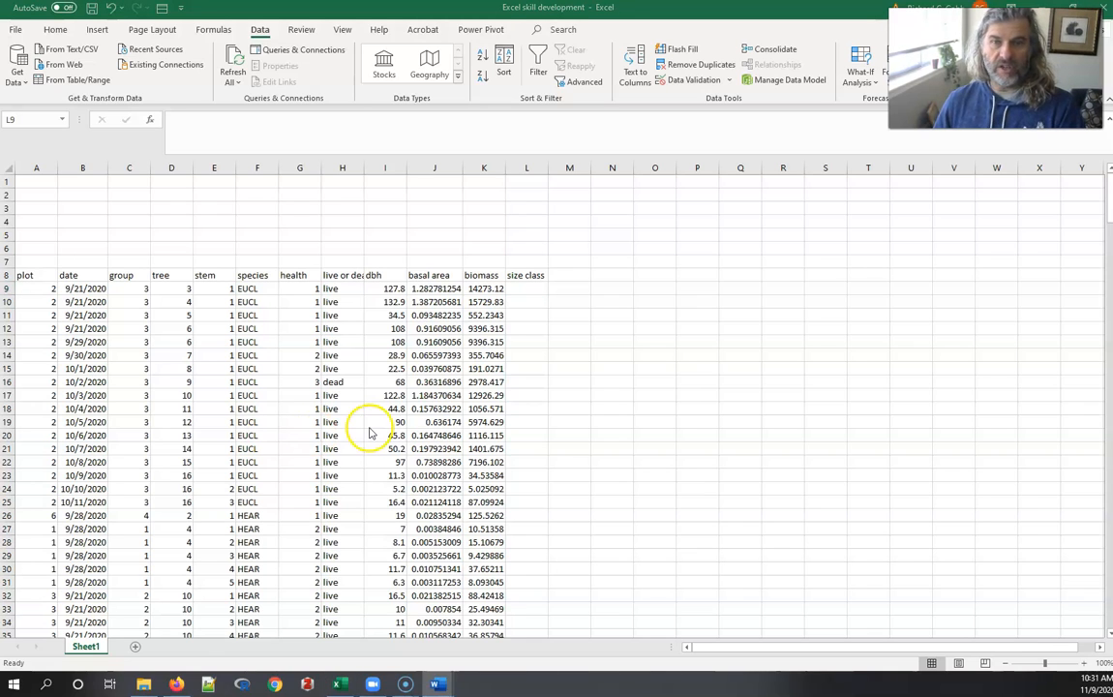
Step: Start an IF formula in L9 that returns 1 when the dbh is below 10: =if(I9<10, 1,
click(531, 289)
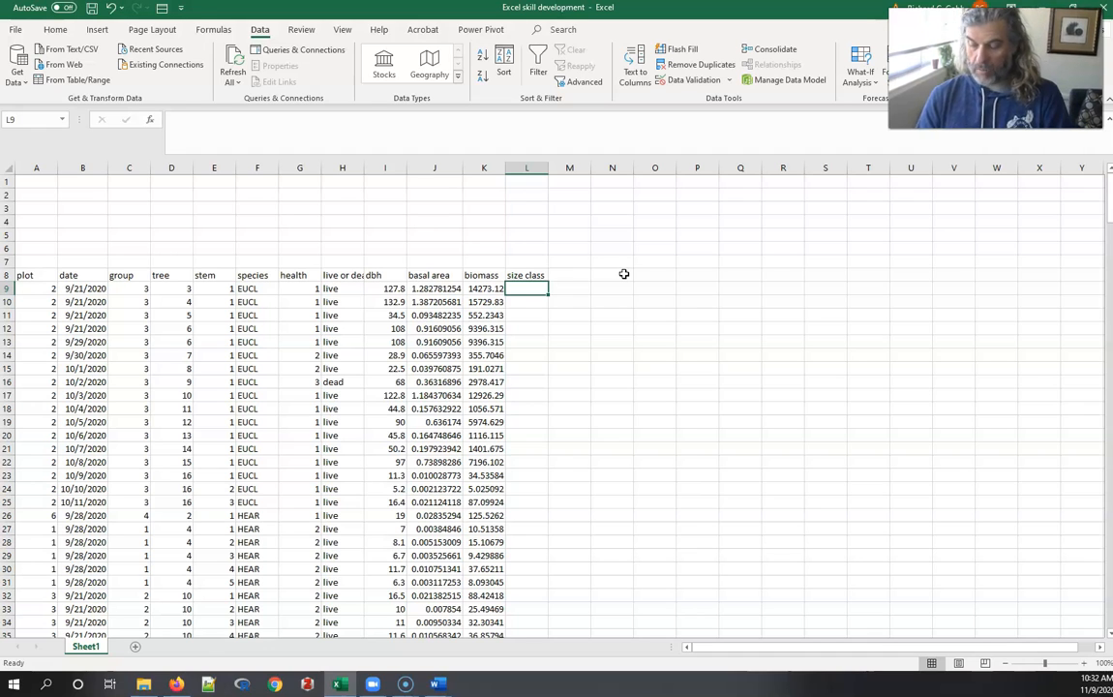
text(=)
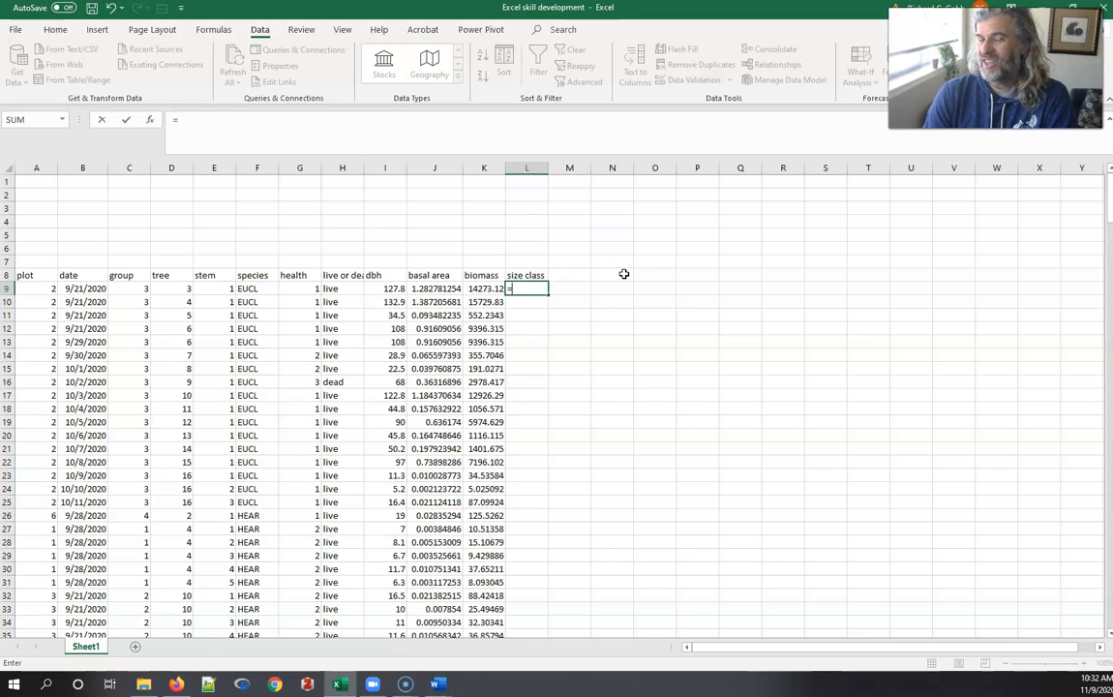
text(if)
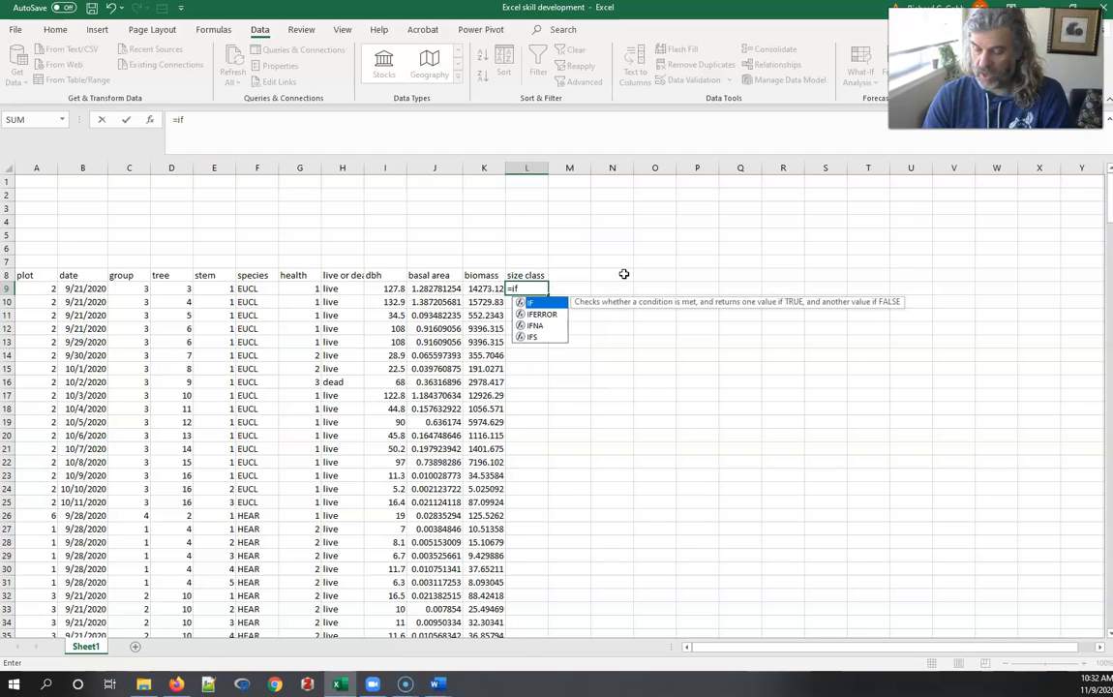
text(()
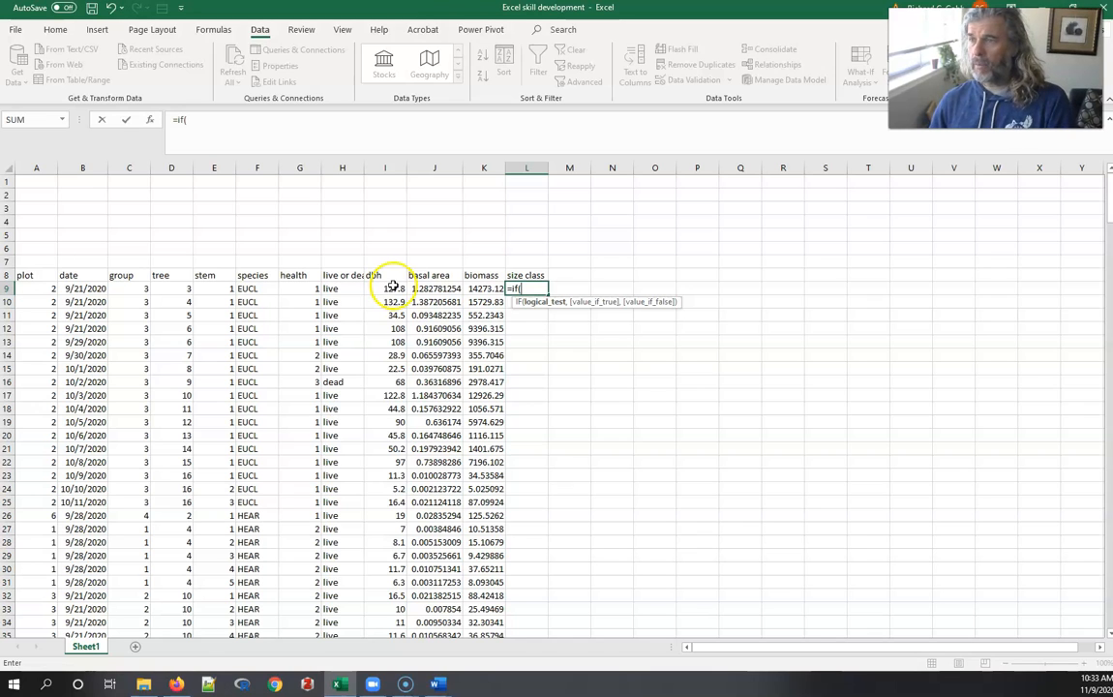
click(395, 288)
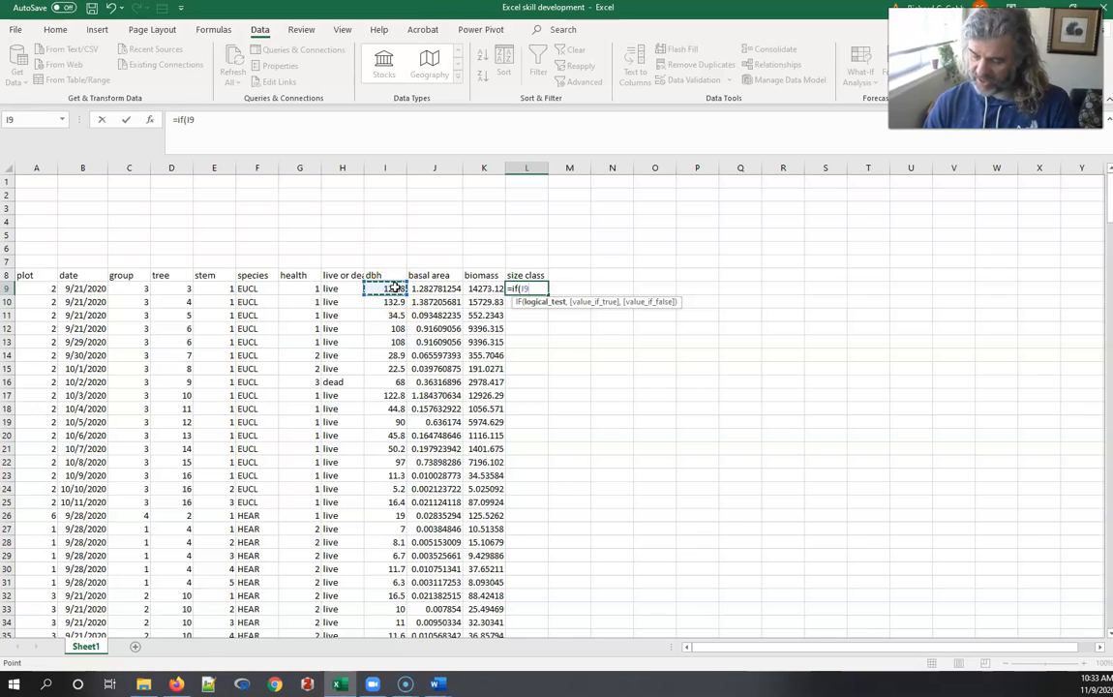
text(<10)
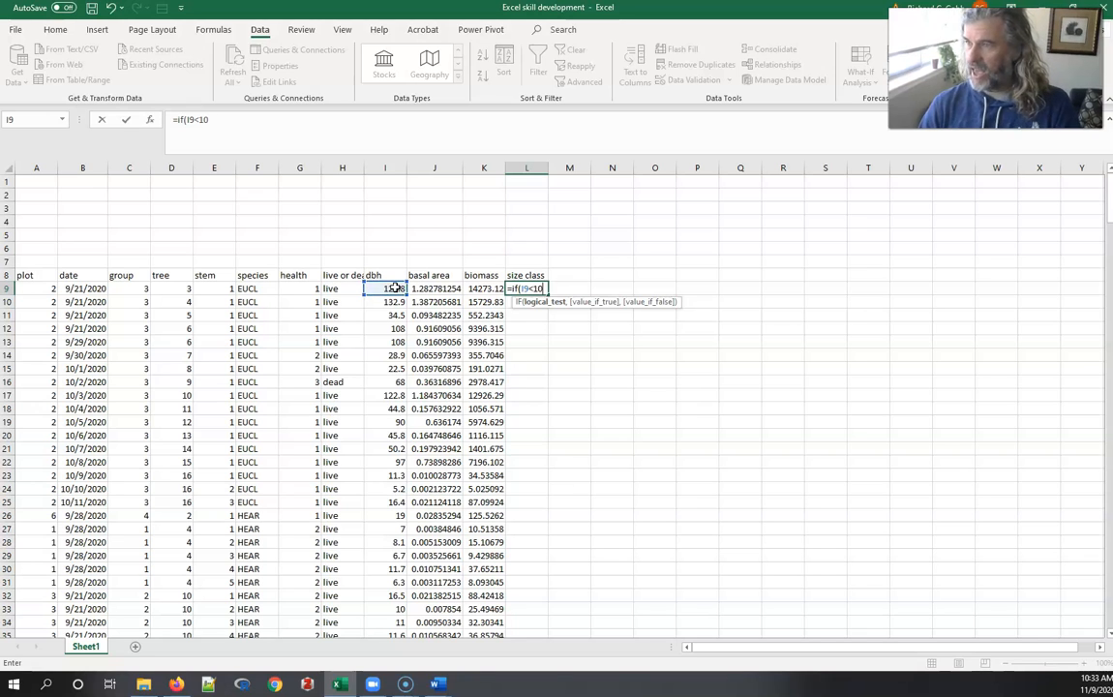
text(, 1)
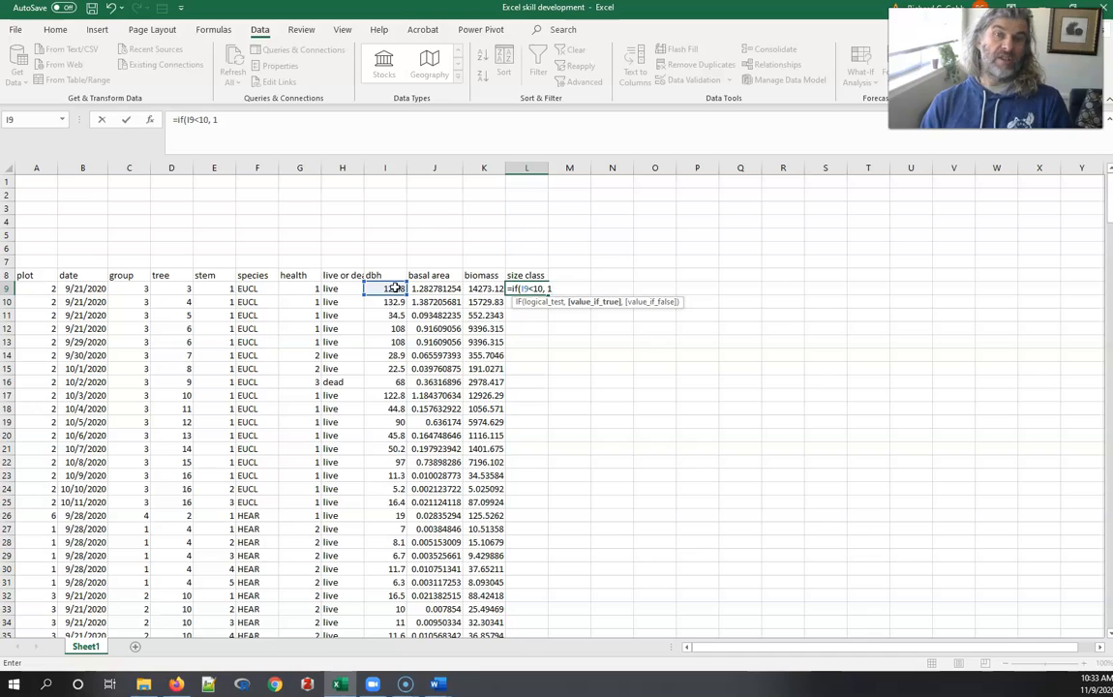
text(,)
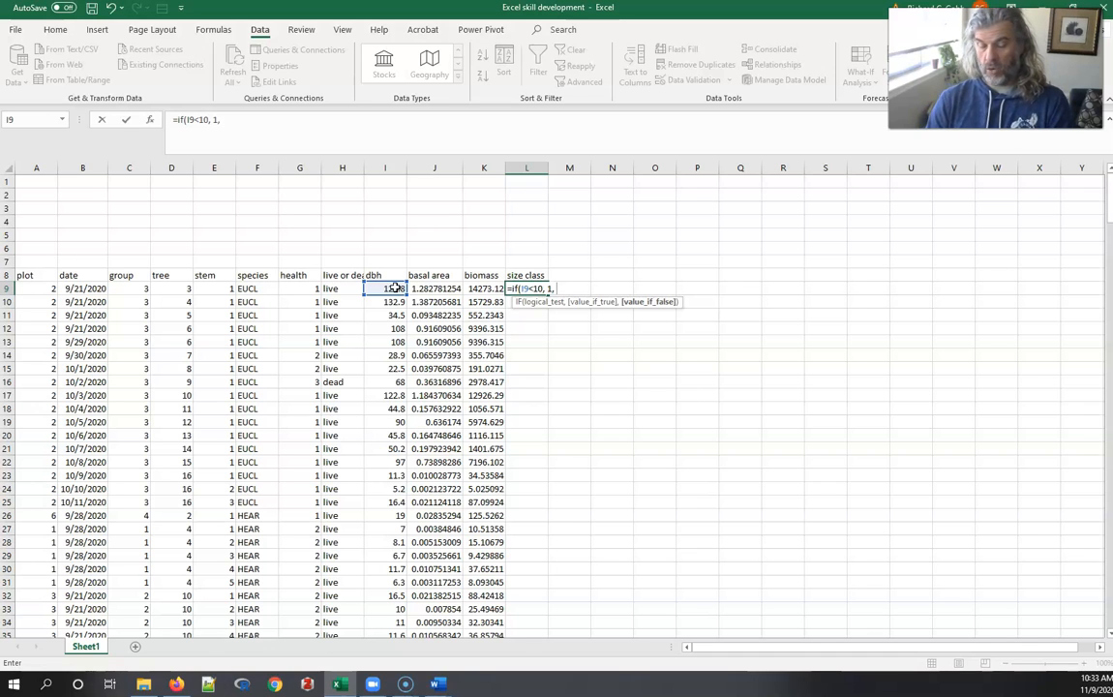
Step: Nest a second IF in the L9 formula that returns 11 when dbh exceeds 100: if(I9>100, 11,
text(if)
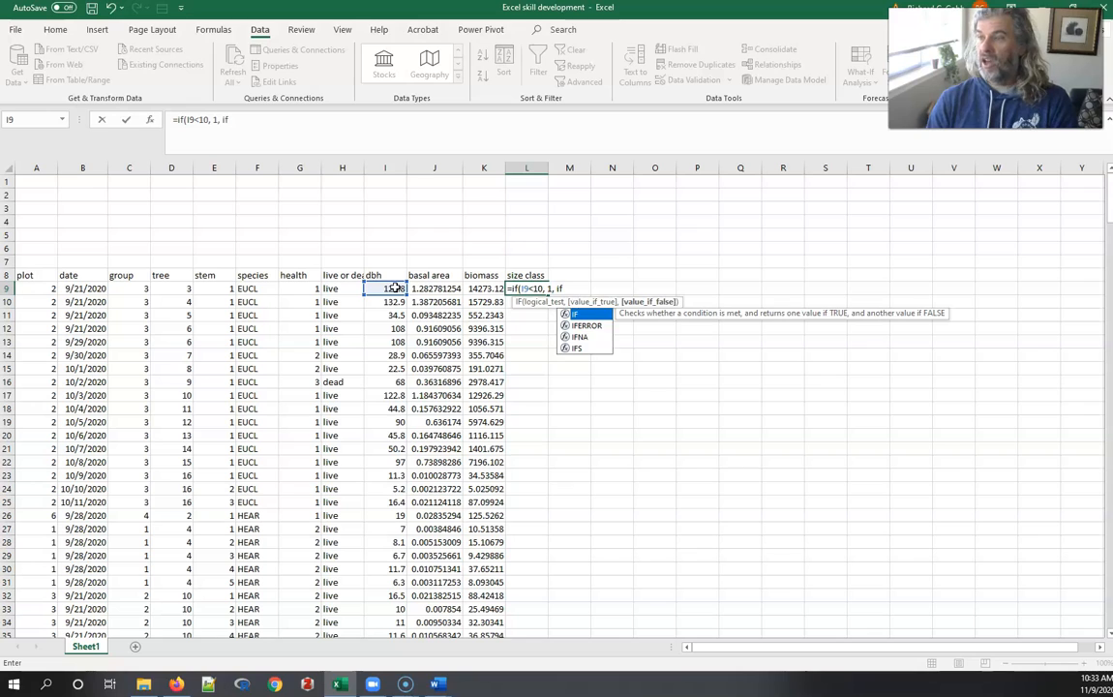
text(()
click(395, 289)
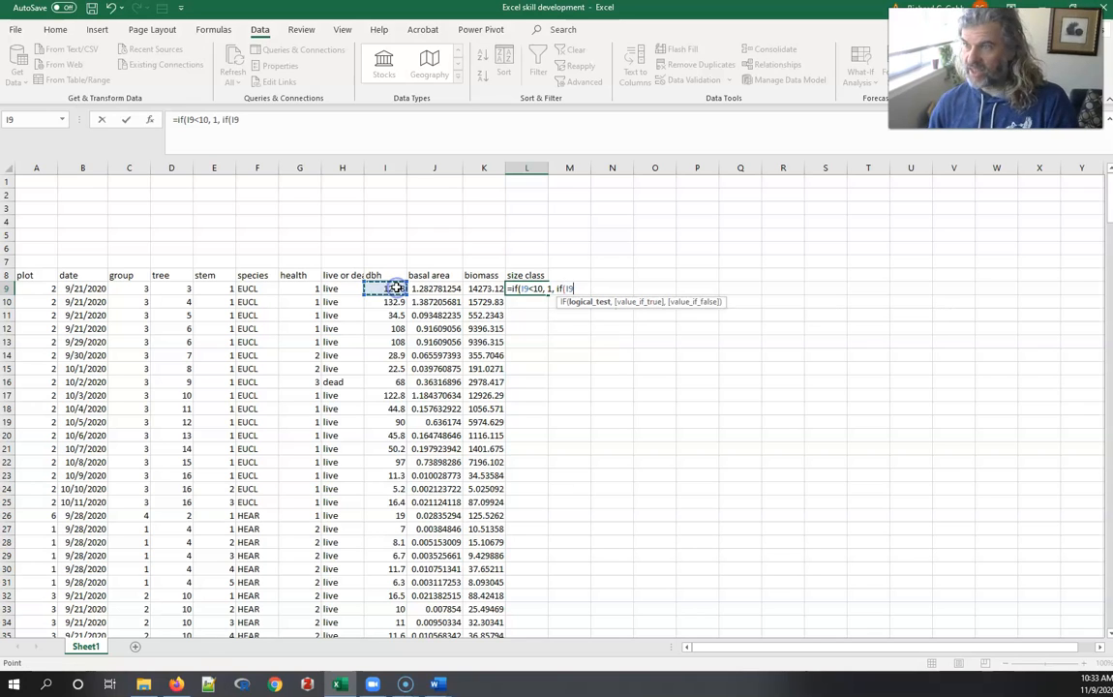
text(>1)
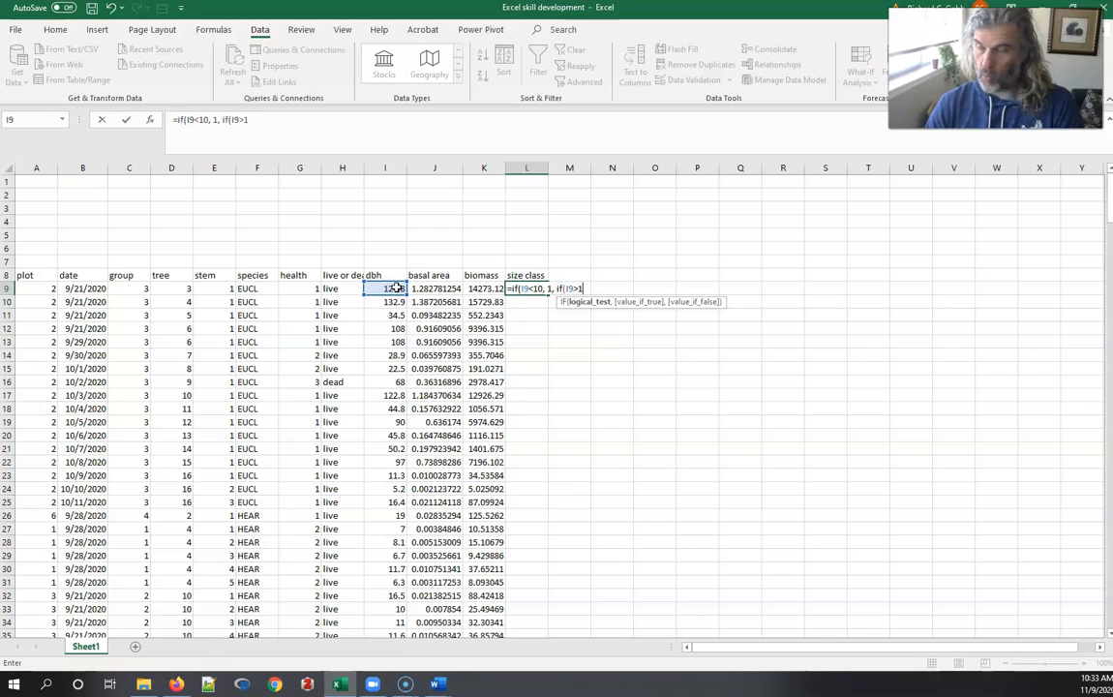
text(00,)
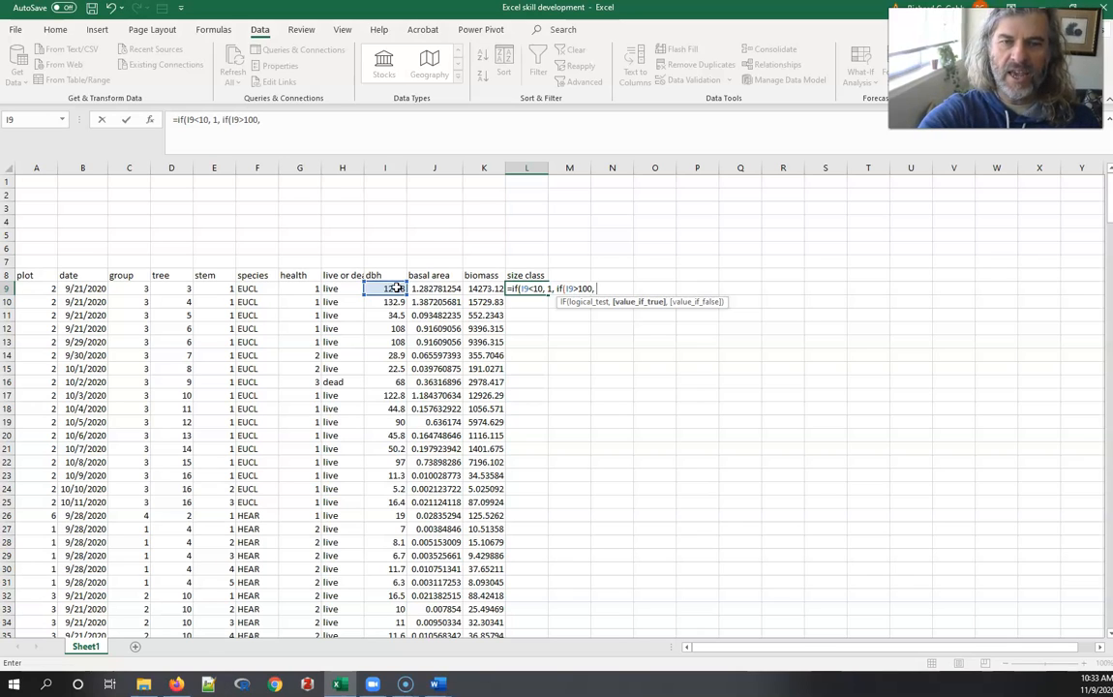
text(11)
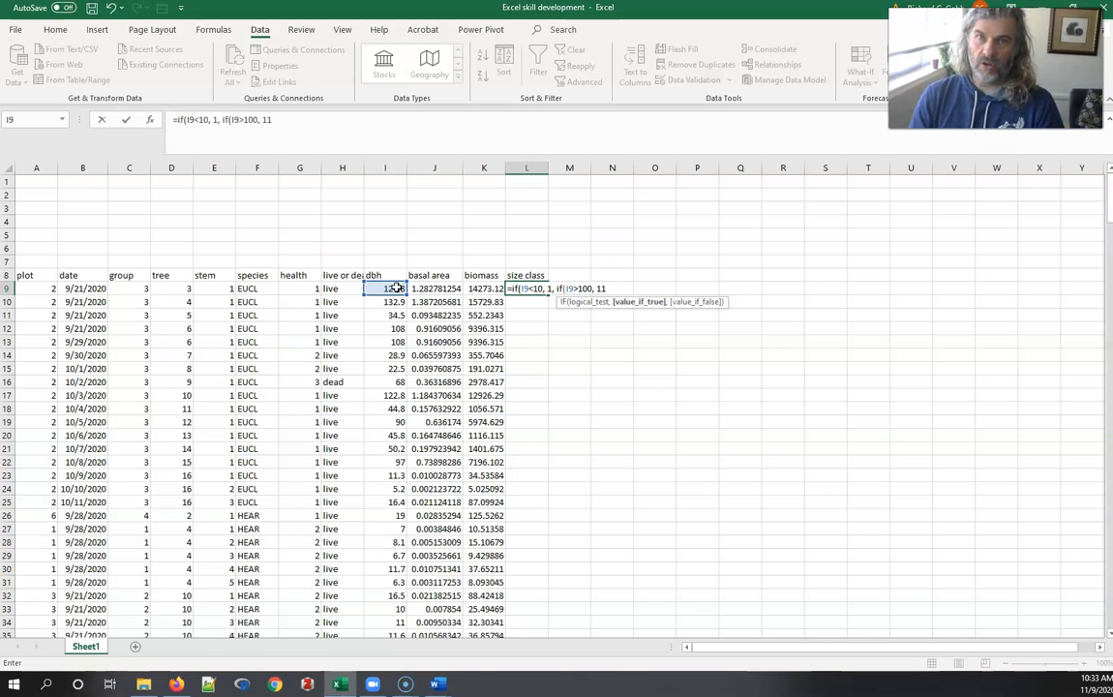
text(, )
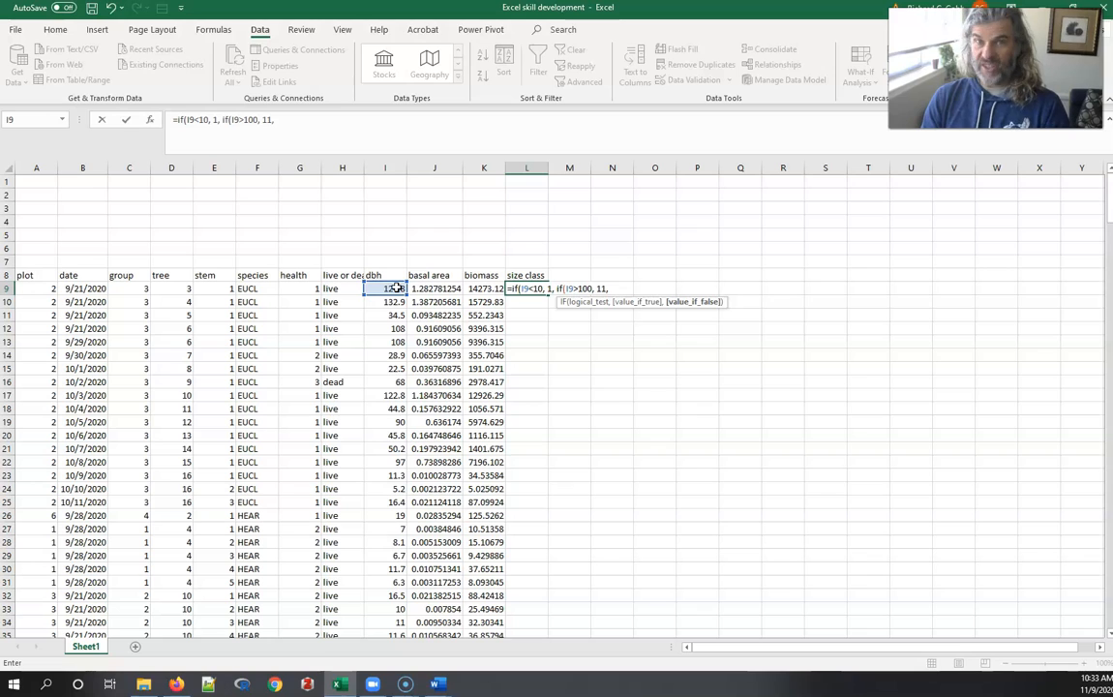
Step: Nest an IF with an AND test that returns 2 for dbh between 10 and 20: if(and(I9>10, I9<20), 2,
text(if()
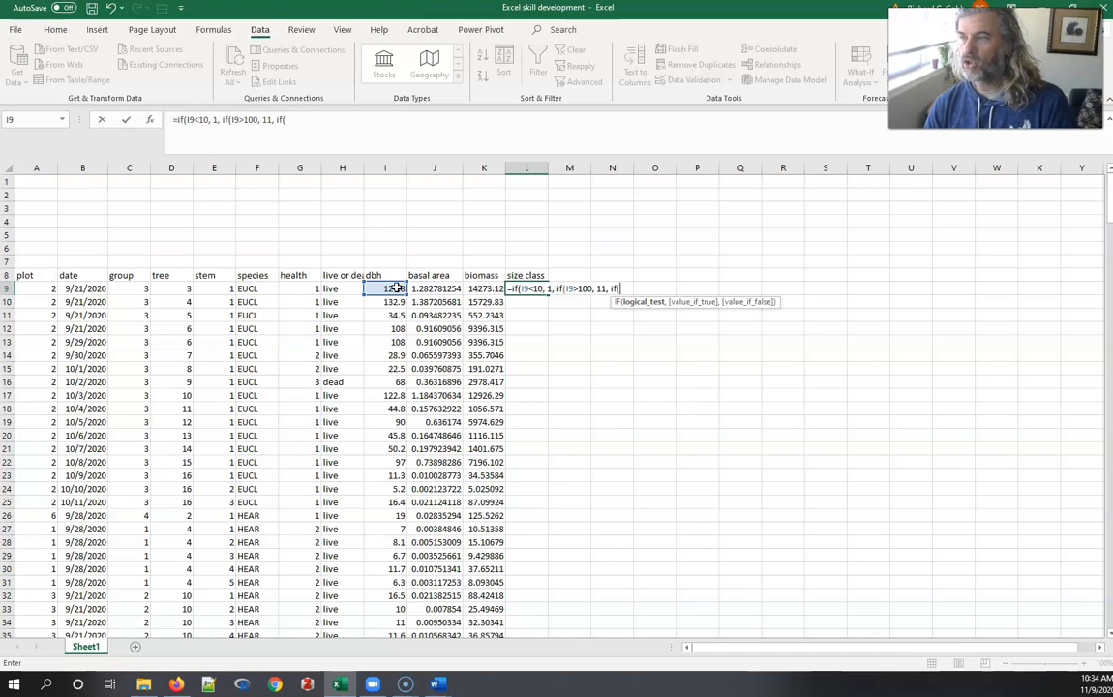
text(and)
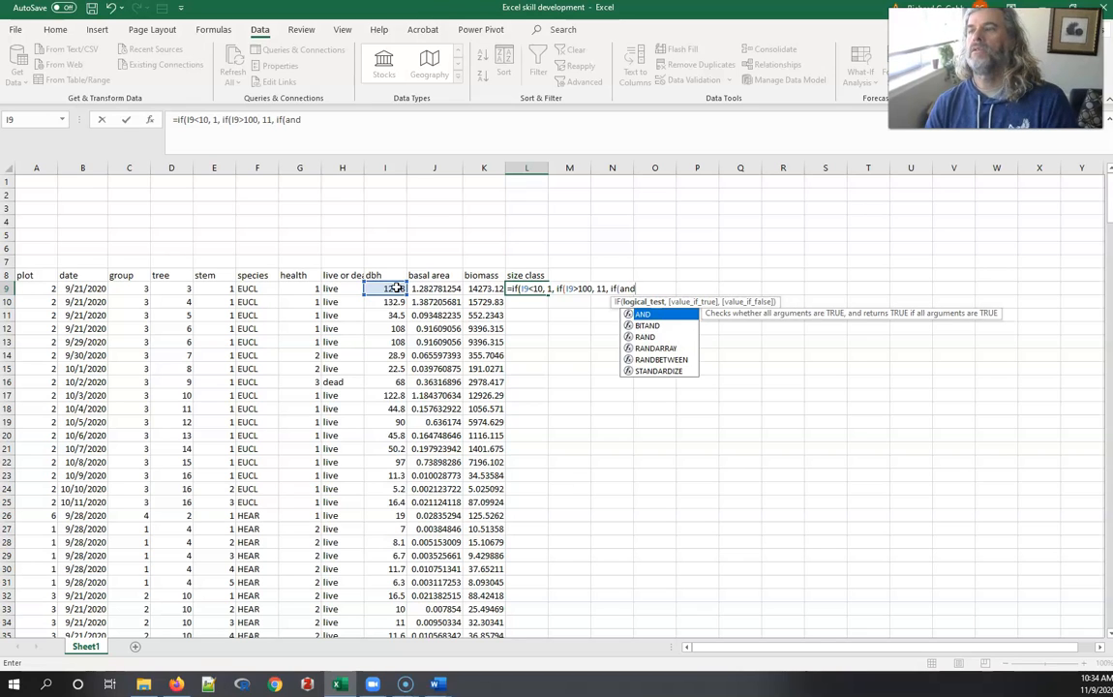
text(()
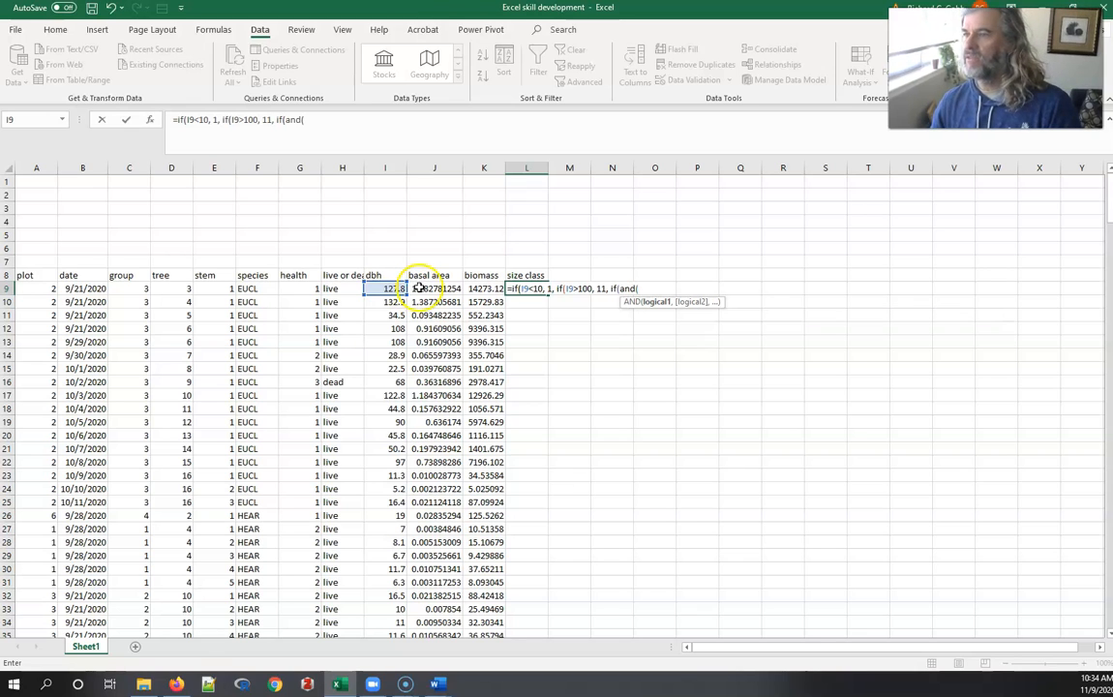
click(395, 287)
text(>10)
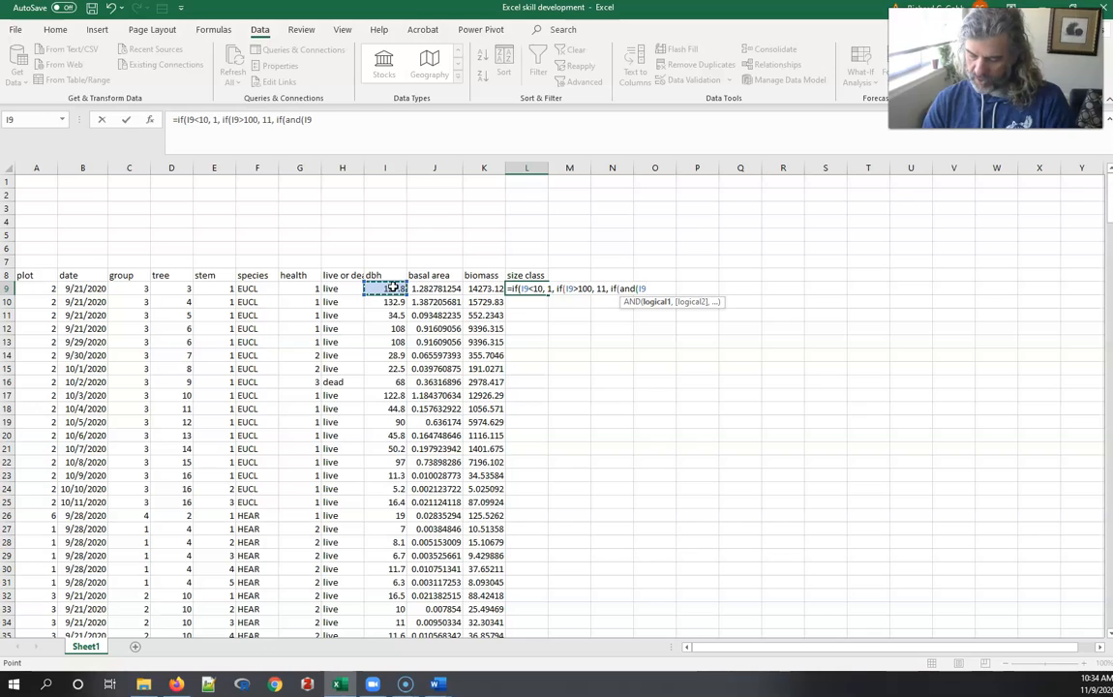
text(,)
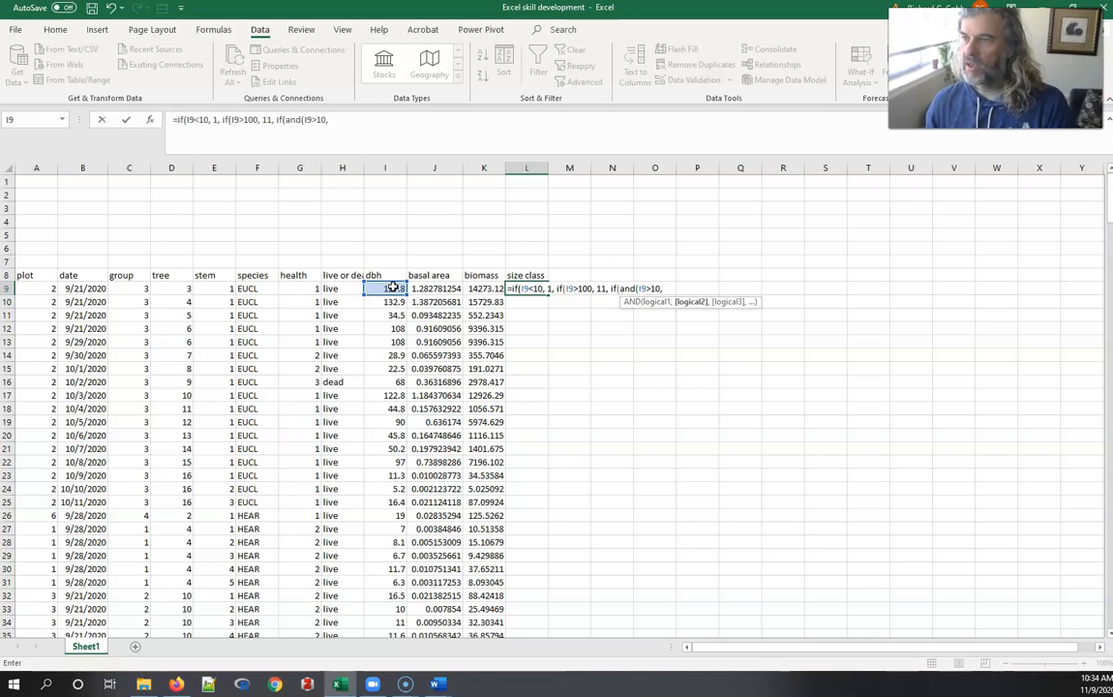
click(395, 287)
text(<)
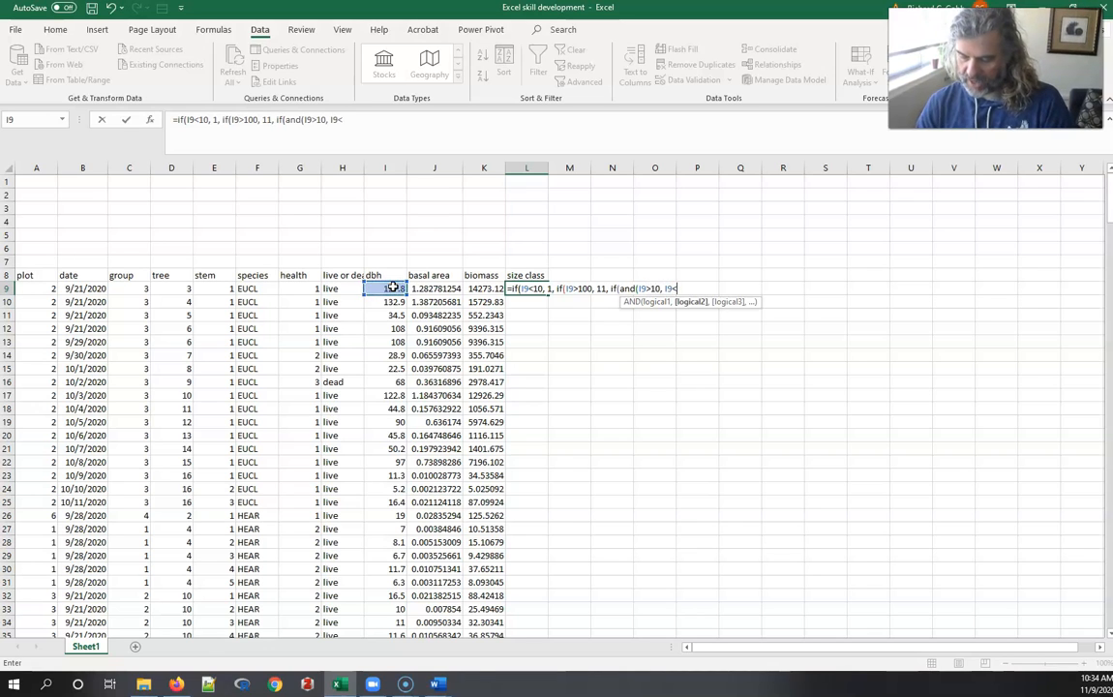
text(20)
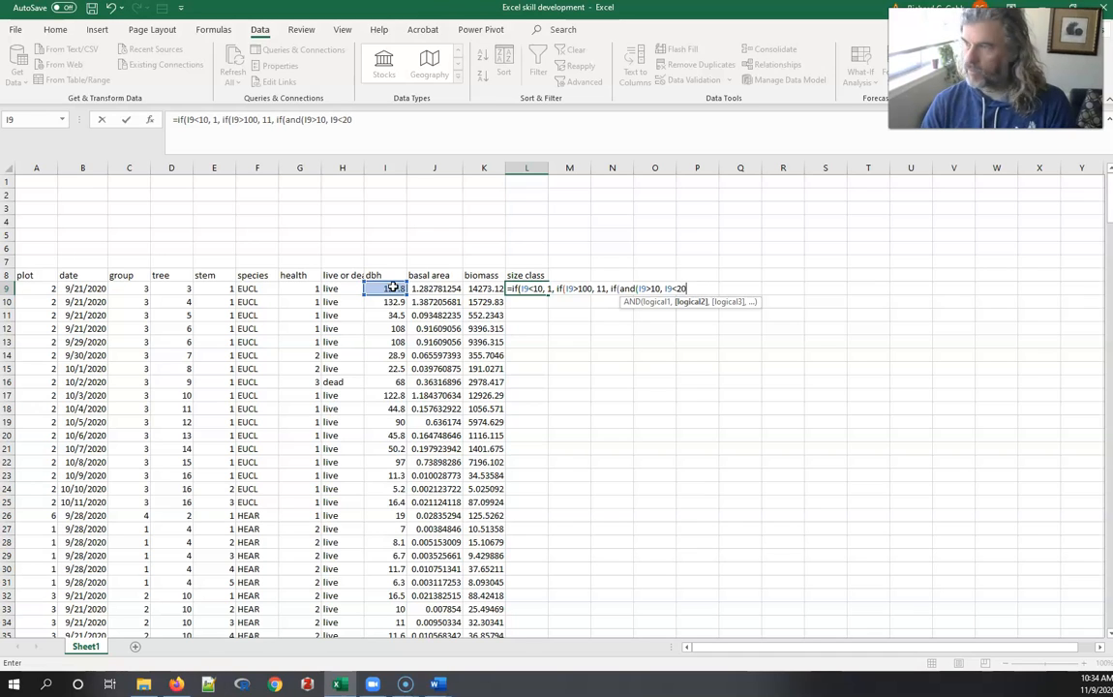
text())
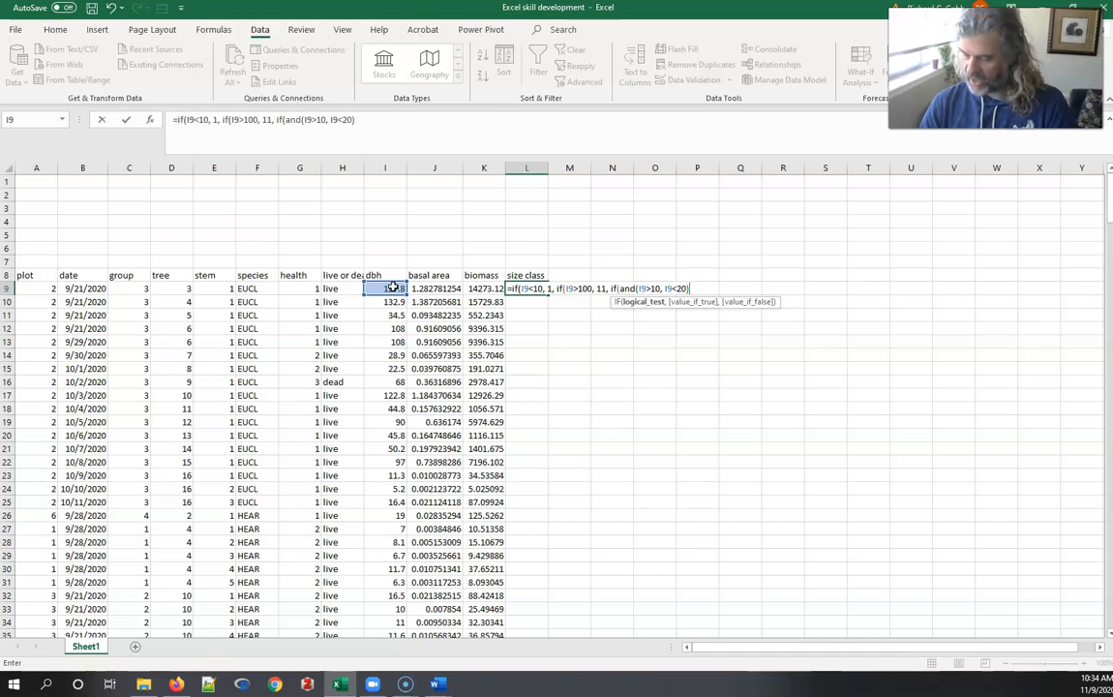
text(, 2,)
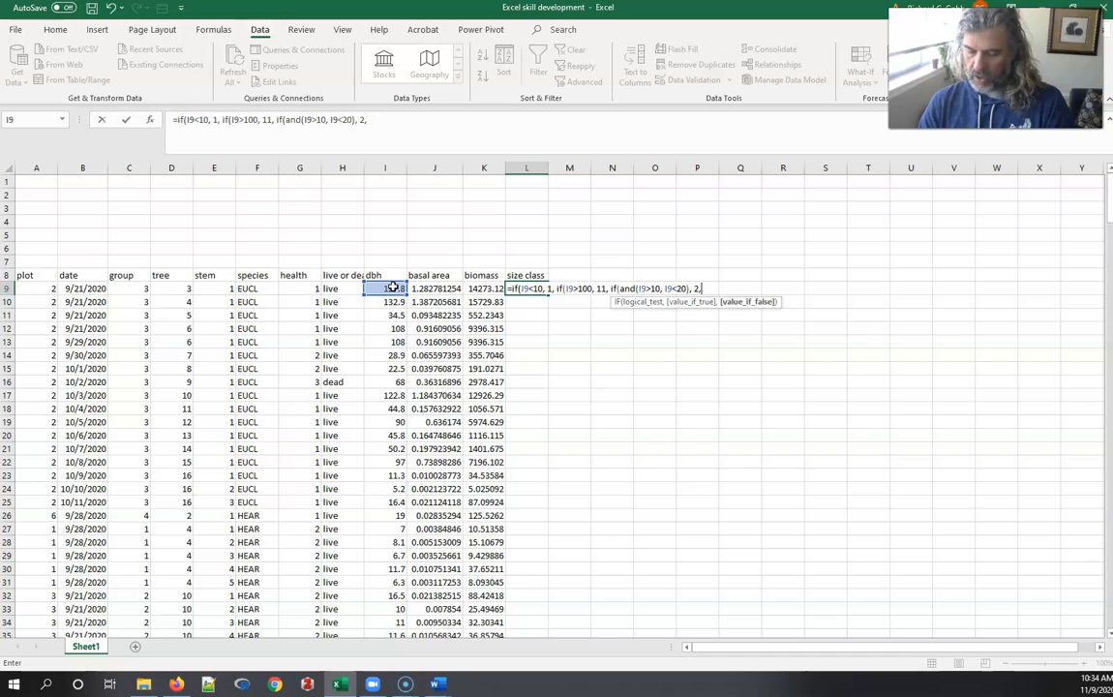
Step: Add another "if(" to the L9 formula, then copy the fragment "(and(I9>10, I9<20), 2,if(" and paste it at the formula's end
text(if()
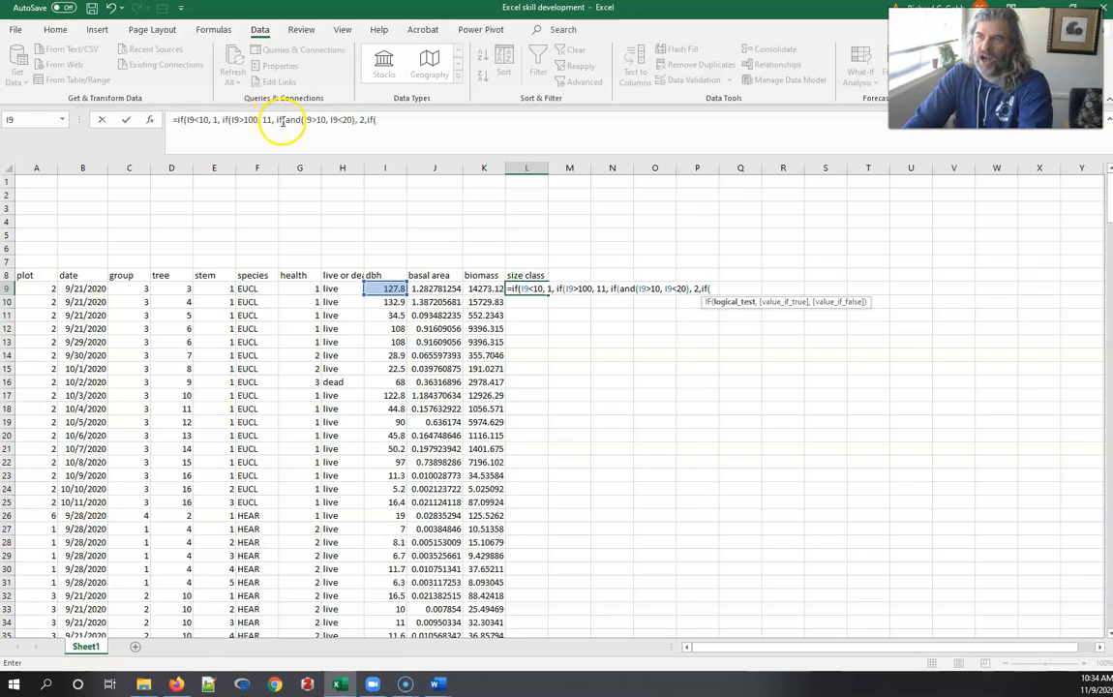
drag(284, 120, 378, 120)
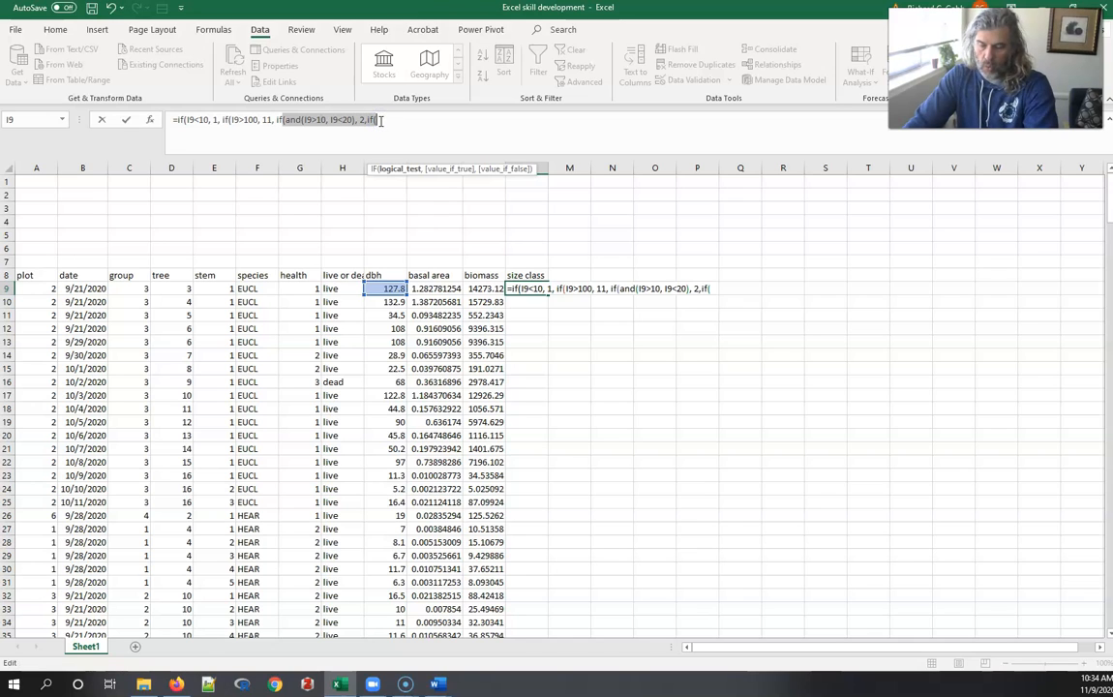
click(383, 120)
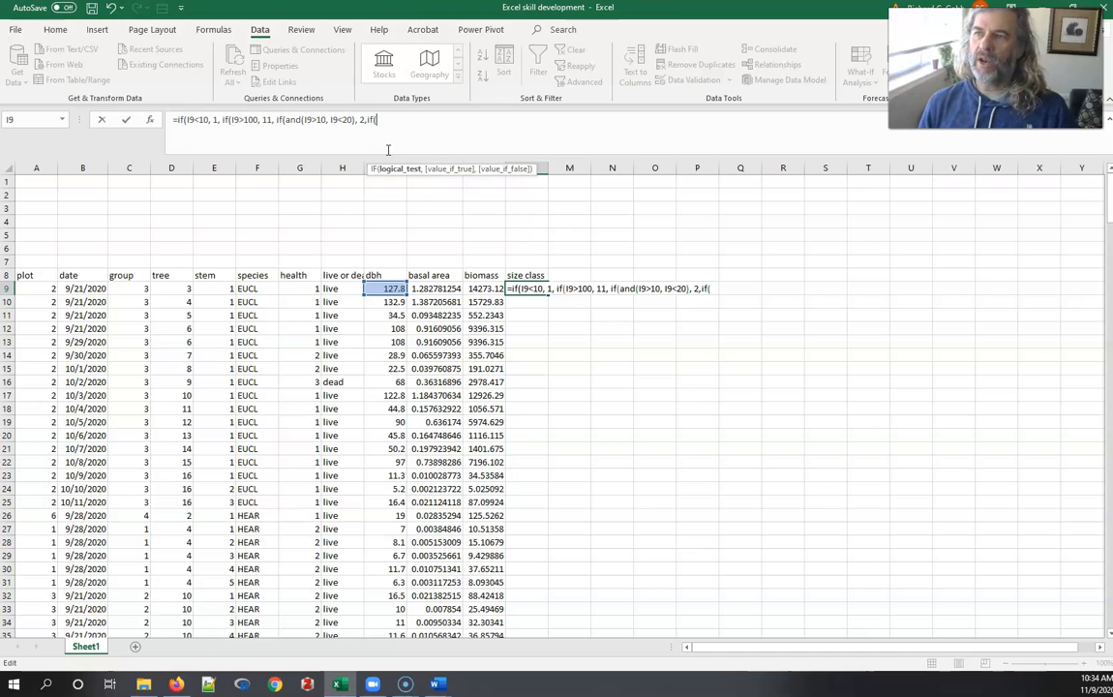
text((and(I9>10, I9<20), 2,if()
Step: Change the pasted condition to I9>20, I9<30 with size class 3, and return to the end of the formula
key(Left)
key(Left)
key(Left)
key(Left)
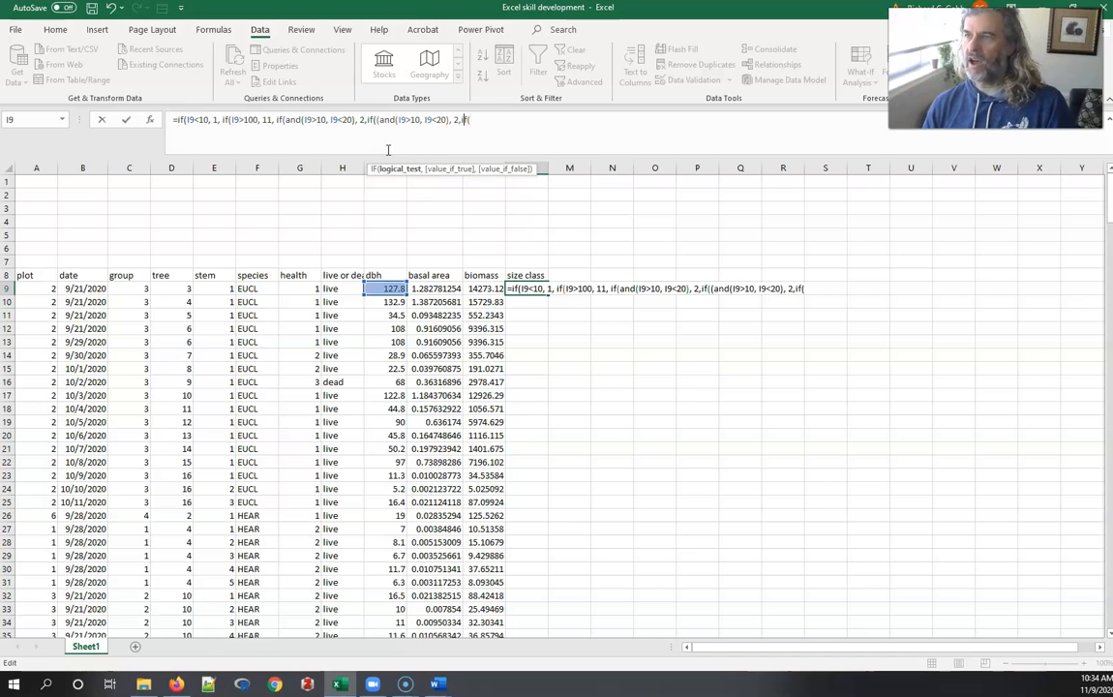
key(BackSpace)
text(3)
key(Left)
key(Left)
key(Left)
key(Left)
key(Left)
key(BackSpace)
text(3)
key(Left)
key(Left)
key(Left)
key(Left)
key(Left)
key(Left)
key(Left)
key(BackSpace)
text(2)
key(Right)
key(Right)
key(Right)
key(Right)
key(Right)
key(Right)
key(Right)
key(Right)
key(Right)
key(Right)
key(Right)
key(Right)
key(Right)
key(Right)
key(Right)
key(Right)
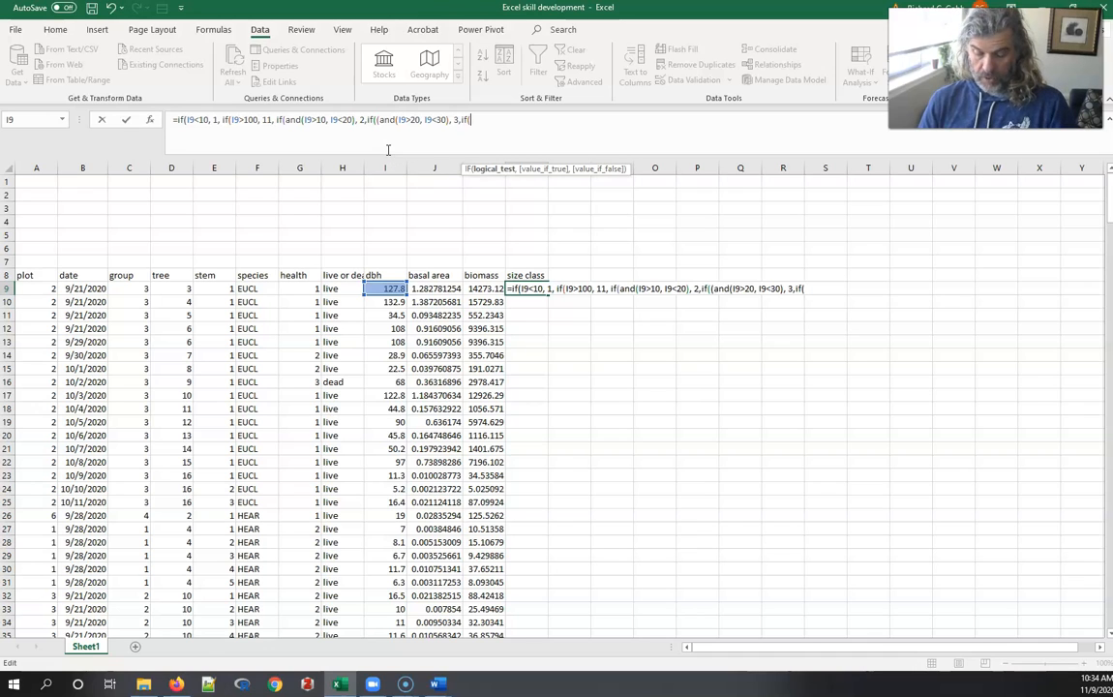
Step: Paste the copied condition again at the formula's end and change it to I9>30, I9<40 with size class 4
text((and(I9>10, I9<20), 2,if()
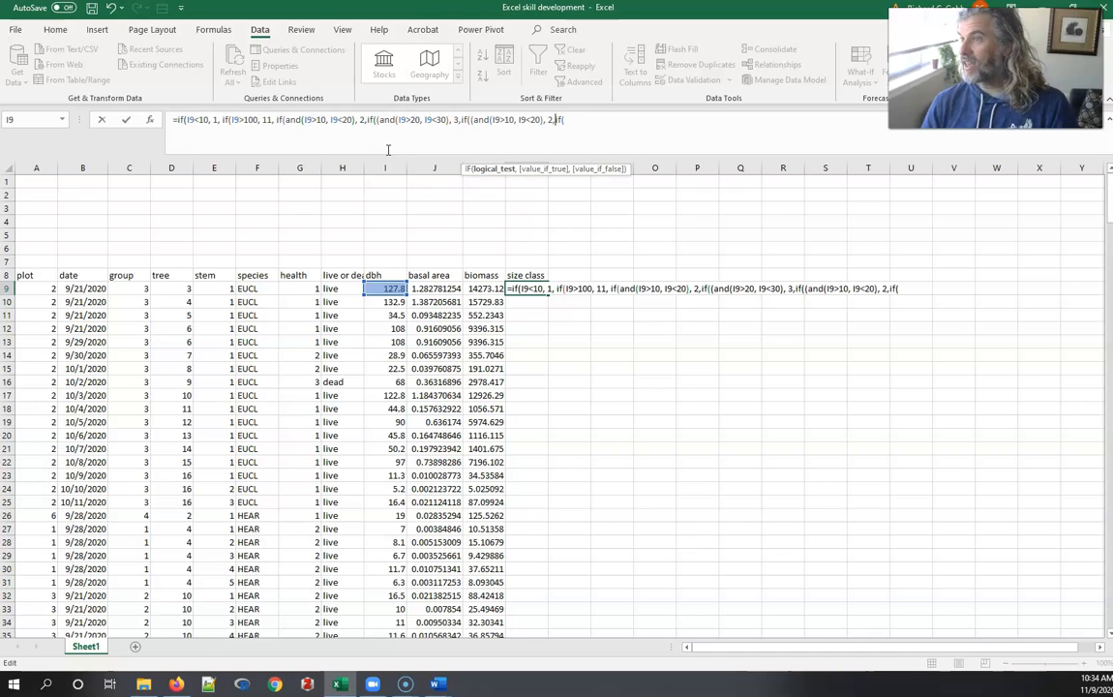
key(BackSpace)
text(4)
key(Left)
key(Left)
key(Left)
key(Left)
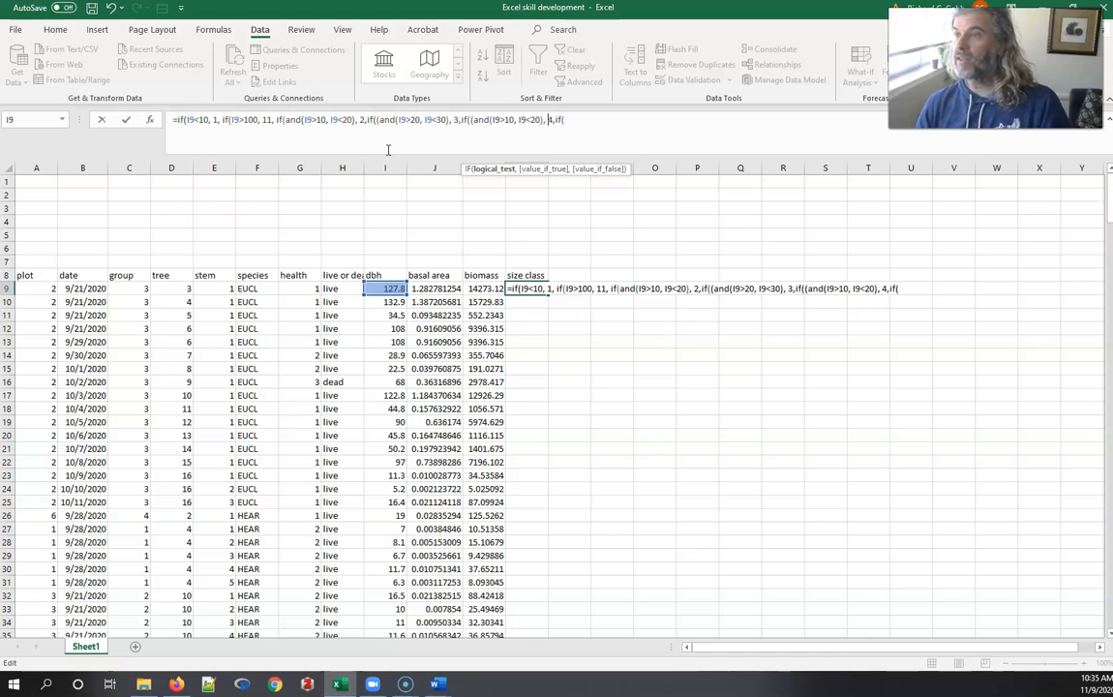
key(Left)
key(Left)
key(BackSpace)
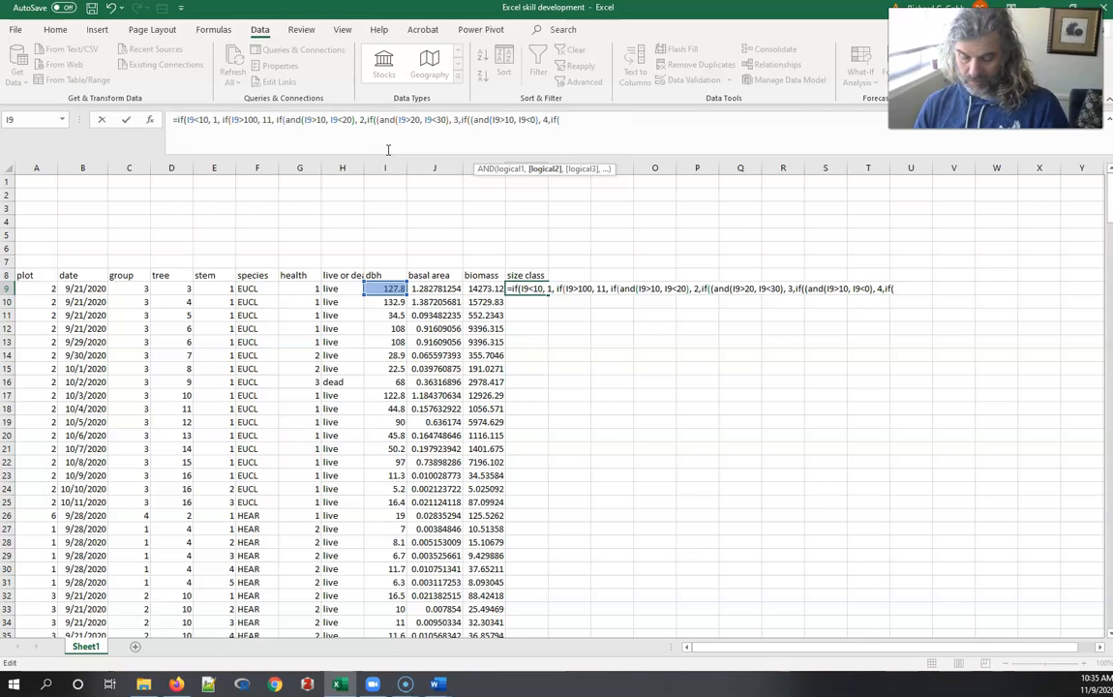
text(4)
key(Left)
key(Left)
key(Left)
key(Left)
key(Left)
key(Left)
key(Left)
key(BackSpace)
text(3)
key(Right)
key(Right)
key(Right)
key(Right)
key(Right)
key(Right)
key(Right)
key(Right)
key(Right)
key(Right)
key(Right)
key(Right)
key(Right)
key(Right)
key(Right)
key(Right)
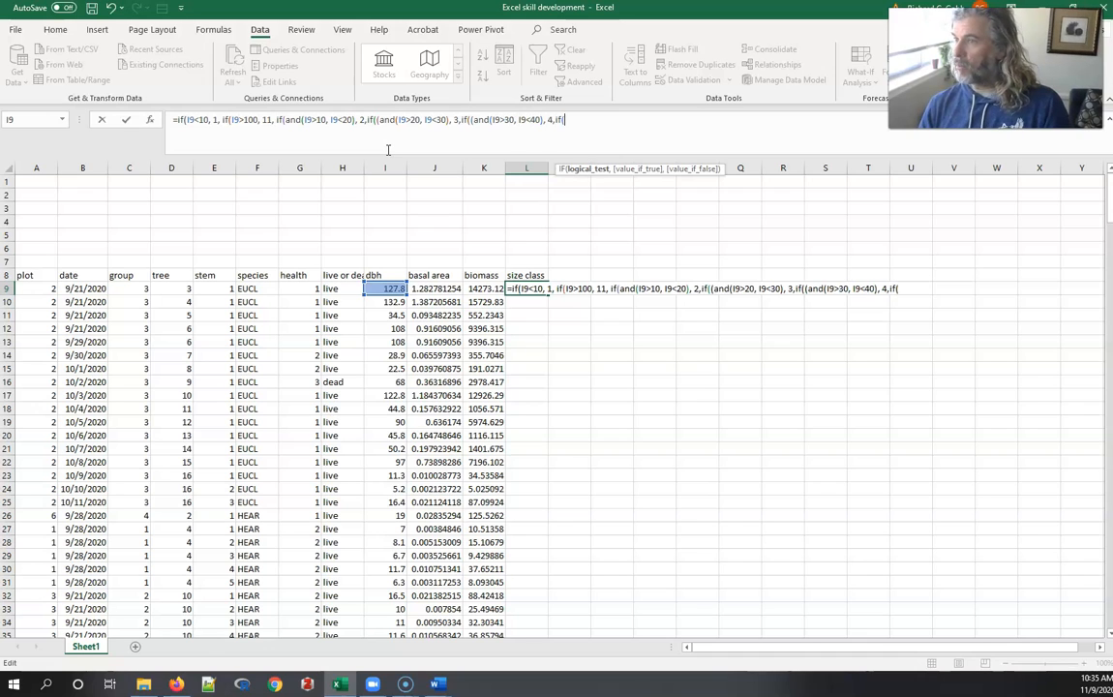
Step: Paste the copied condition at the end of the L9 formula and change it to I9>40, I9<50 with size class 5
key(Left)
key(Left)
key(Left)
key(Left)
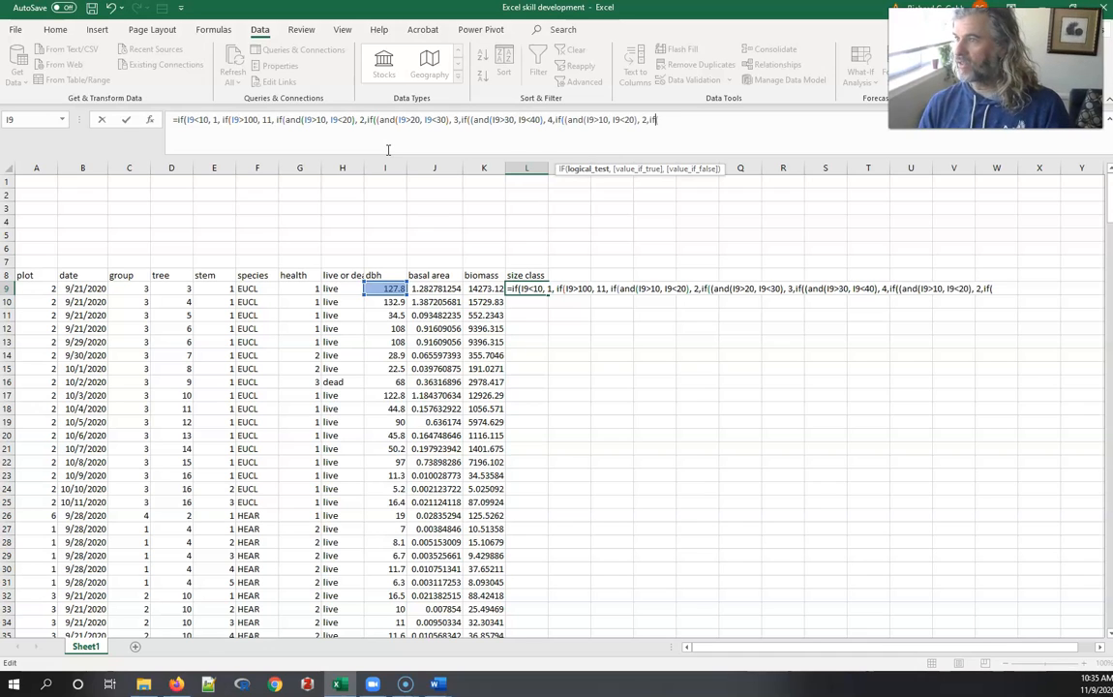
key(BackSpace)
text(5)
key(Left)
key(Left)
key(Left)
key(Left)
key(Left)
key(BackSpace)
text(5)
key(Left)
key(Left)
key(Left)
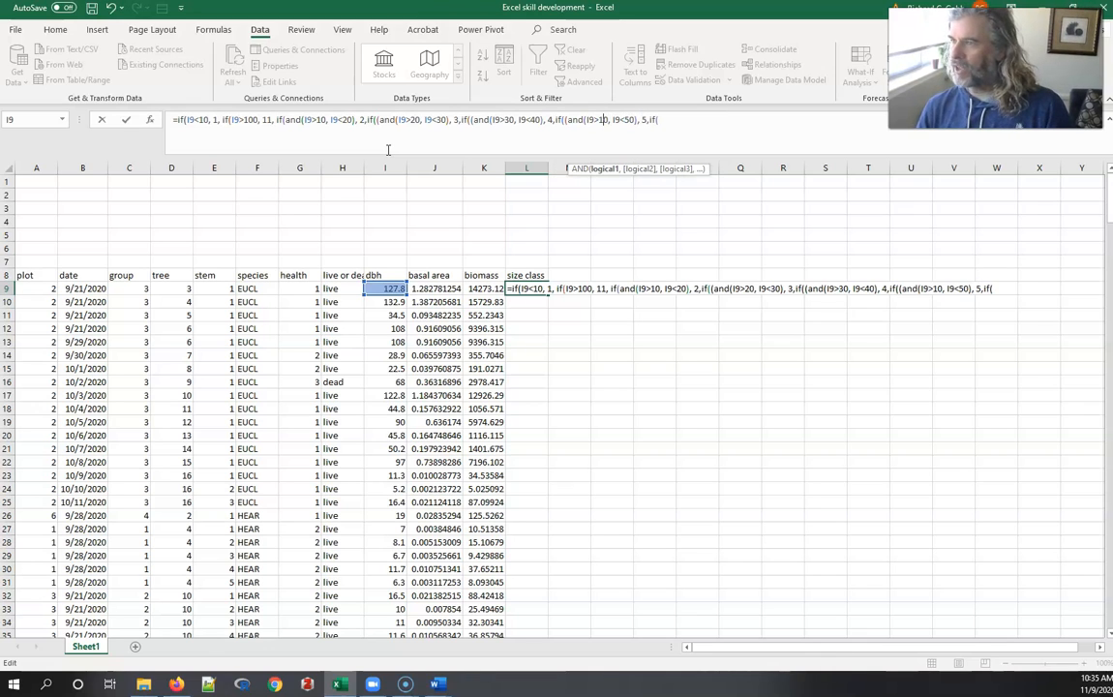
key(BackSpace)
text(4)
key(End)
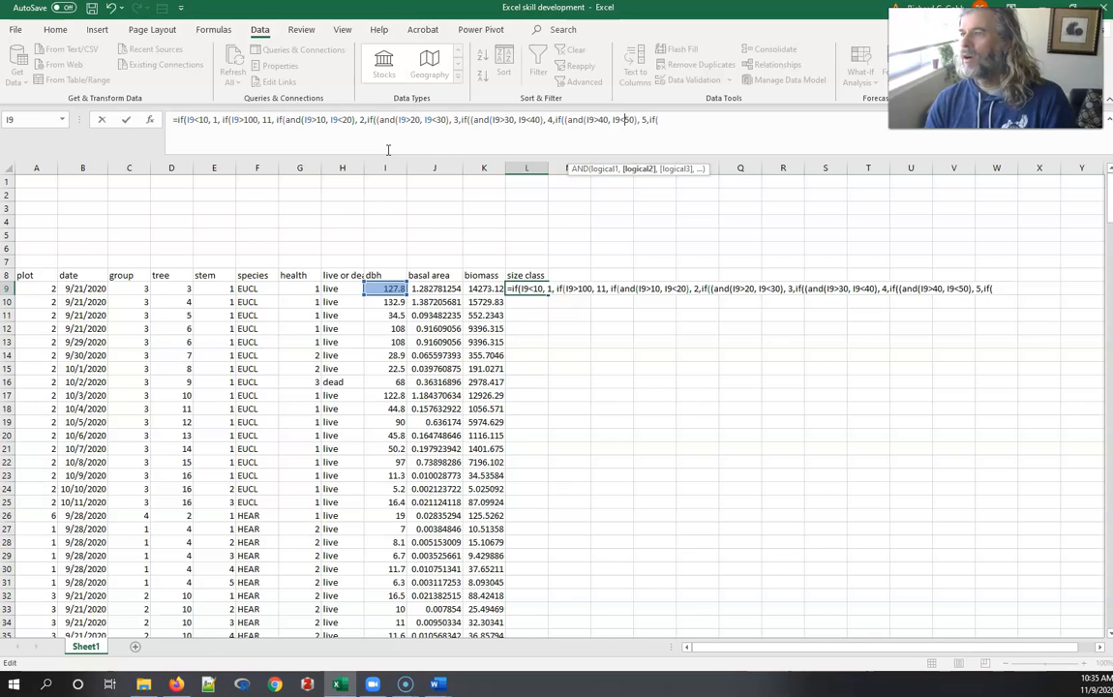
Step: Paste the copied condition again at the formula's end and change it to I9>50, I9<60 with size class 6
text((and(I9>10, I9<20), 2,if()
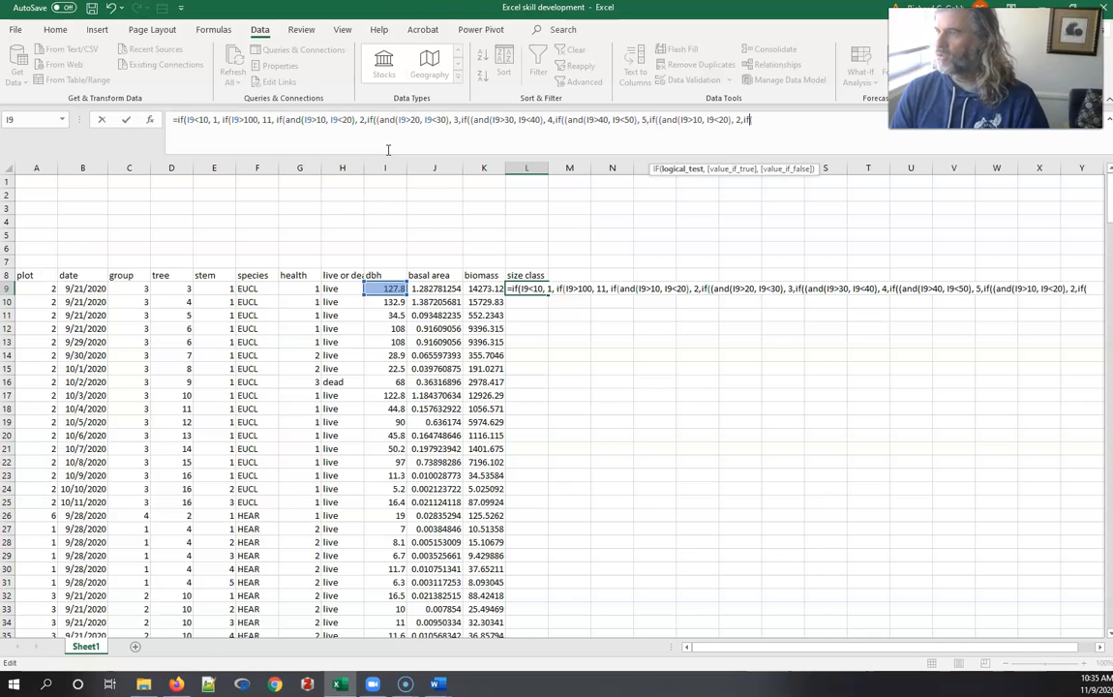
key(Left)
key(Left)
key(BackSpace)
text(6)
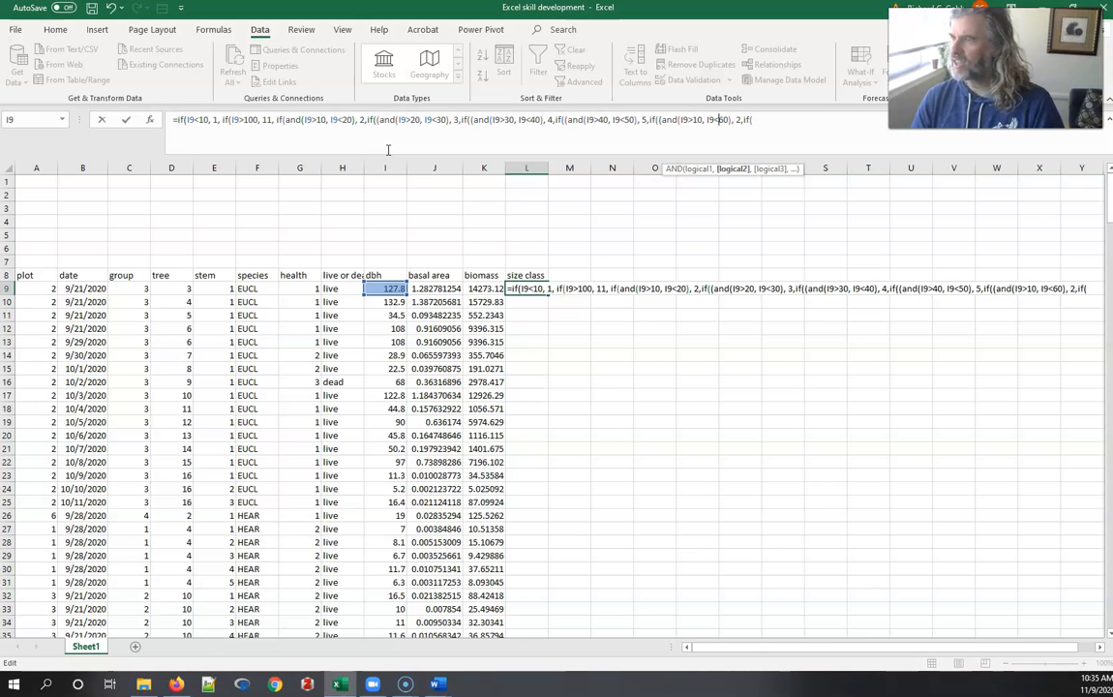
key(Right)
key(Right)
key(Right)
key(Right)
key(Delete)
text(6)
key(Left)
key(Left)
key(Left)
key(Left)
key(Left)
key(Left)
key(Left)
key(Left)
key(Left)
key(Left)
key(Left)
key(Left)
key(Left)
key(Delete)
text(5)
key(End)
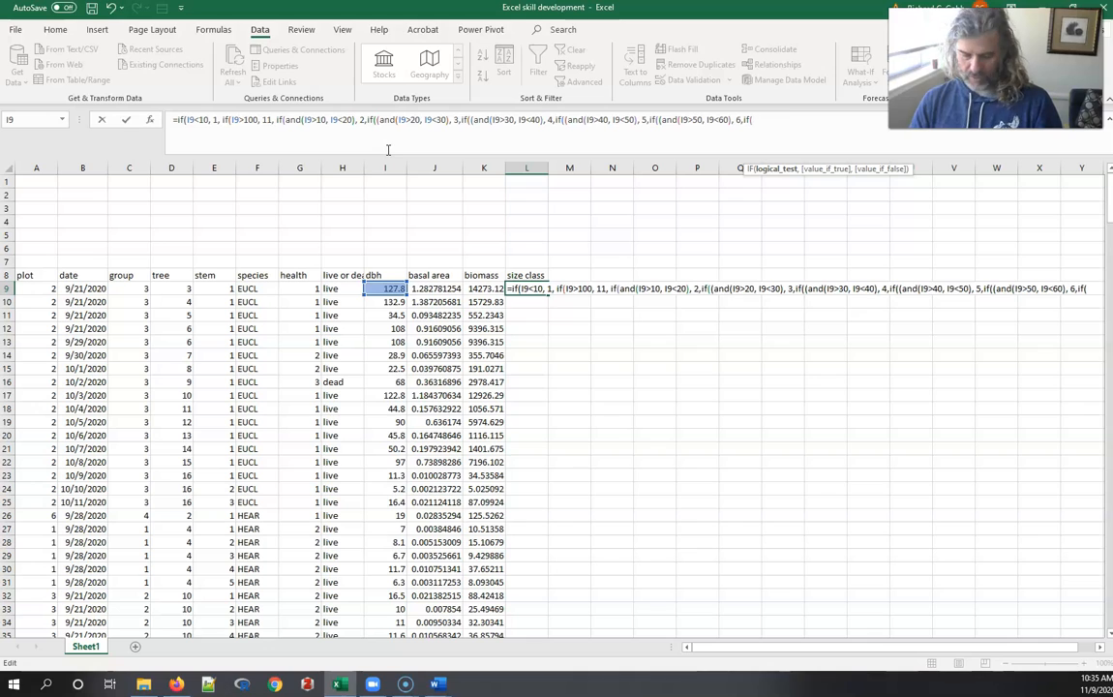
Step: Add another copy of the condition at the formula's end and change it to I9>60, I9<70 with size class 7
text((and(I9>10, I9<20), 2,if()
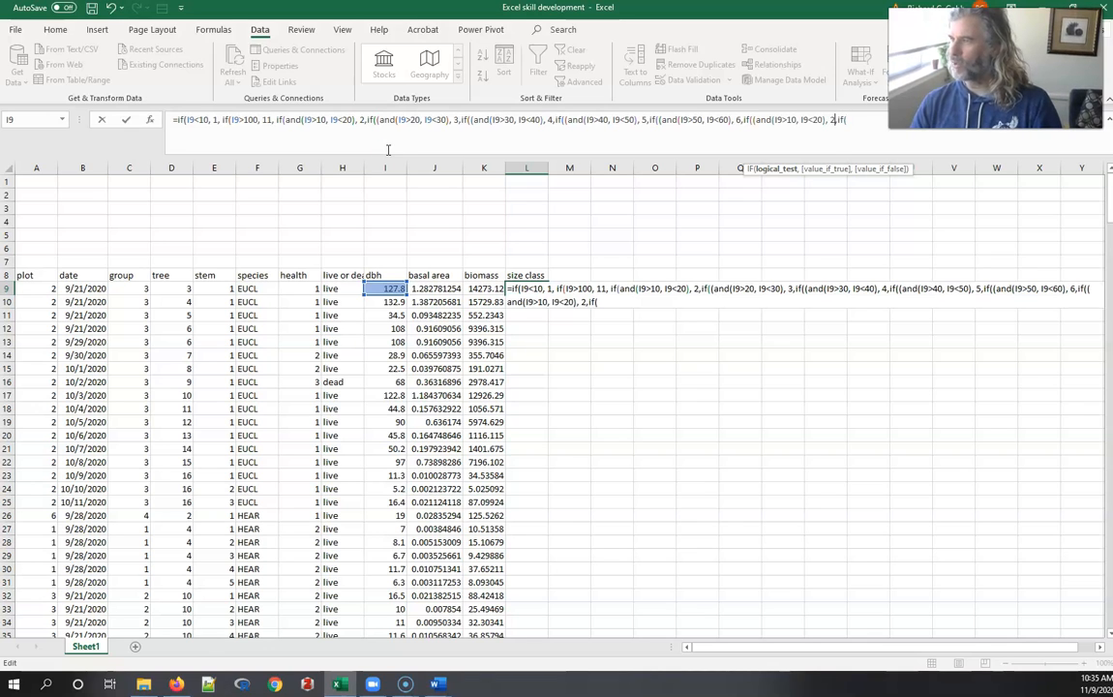
key(BackSpace)
text(7)
key(Left)
key(Left)
key(Left)
key(Left)
key(Left)
key(BackSpace)
text(7)
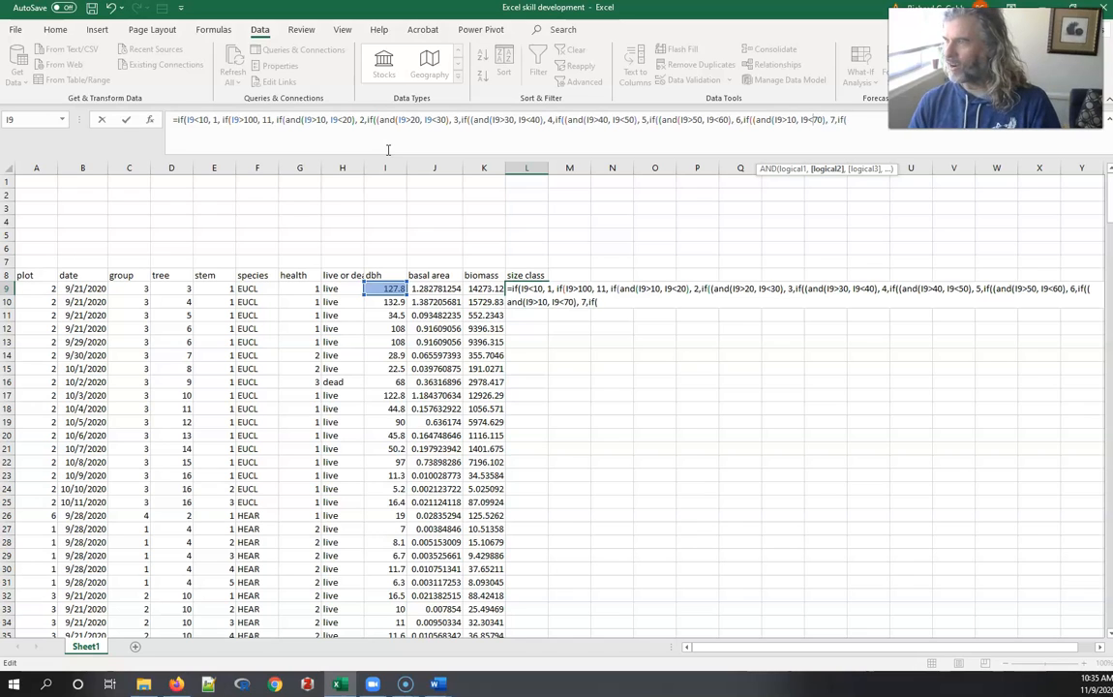
key(Left)
key(Left)
key(Left)
key(Left)
key(Left)
key(Left)
key(Left)
key(BackSpace)
text(6)
key(Right)
key(Right)
key(Right)
key(Right)
key(Right)
key(Right)
key(Right)
key(Right)
key(Right)
key(Right)
key(Right)
key(Right)
key(Right)
key(Right)
key(Right)
key(Right)
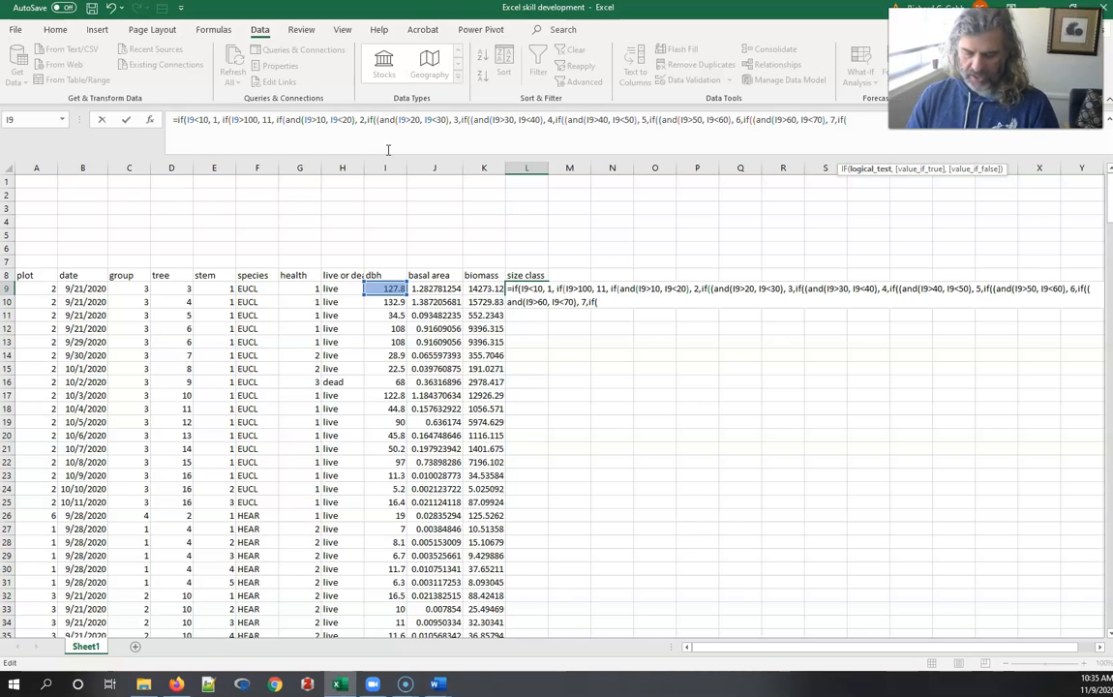
Step: Paste the copied condition after size class 7 and move the floating video window clear of the formula text
text((and(I9>10, I9<20), 2,if()
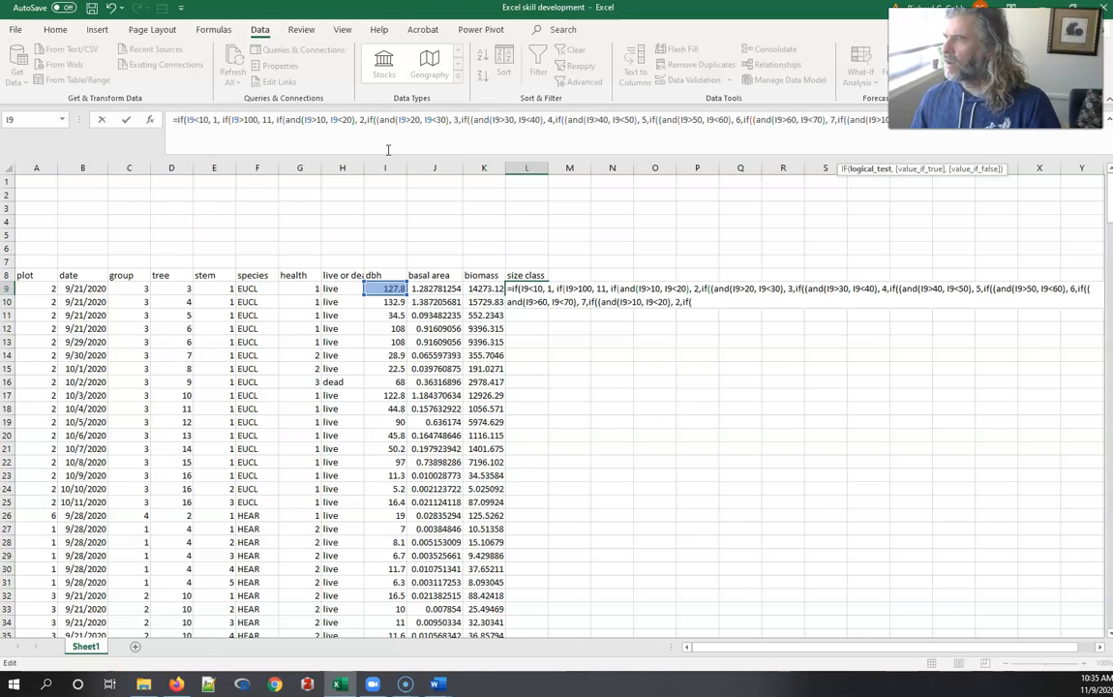
drag(954, 95, 970, 390)
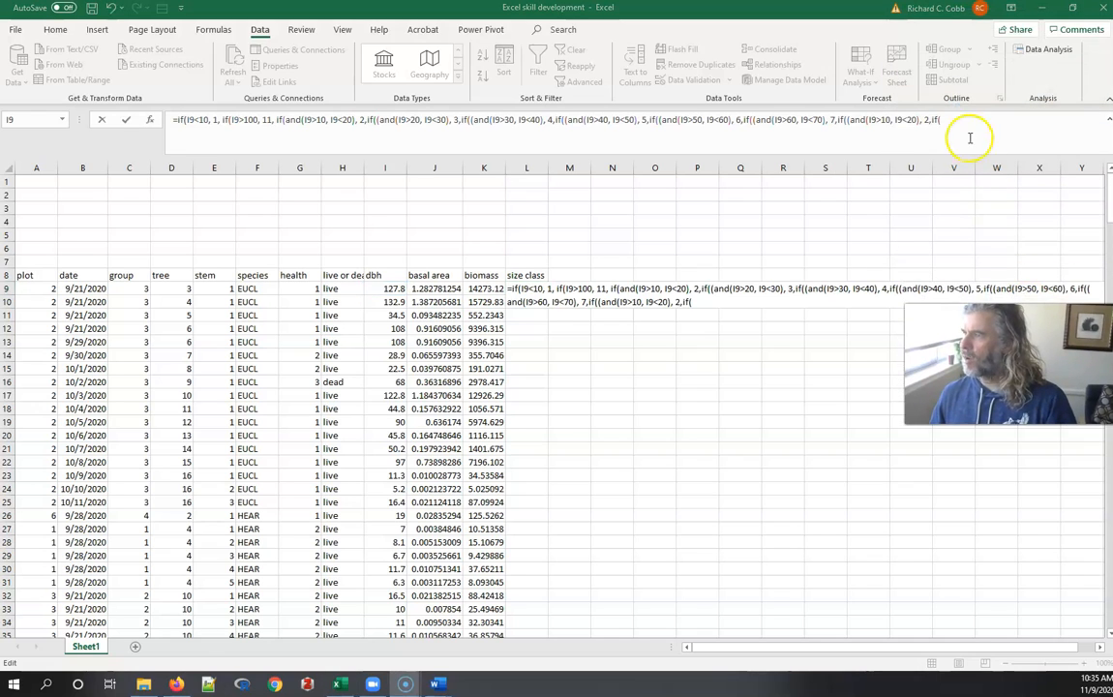
click(956, 116)
Step: Change the last pasted condition to I9>70, I9<80 with size class 8, and return to the end of the formula
click(928, 119)
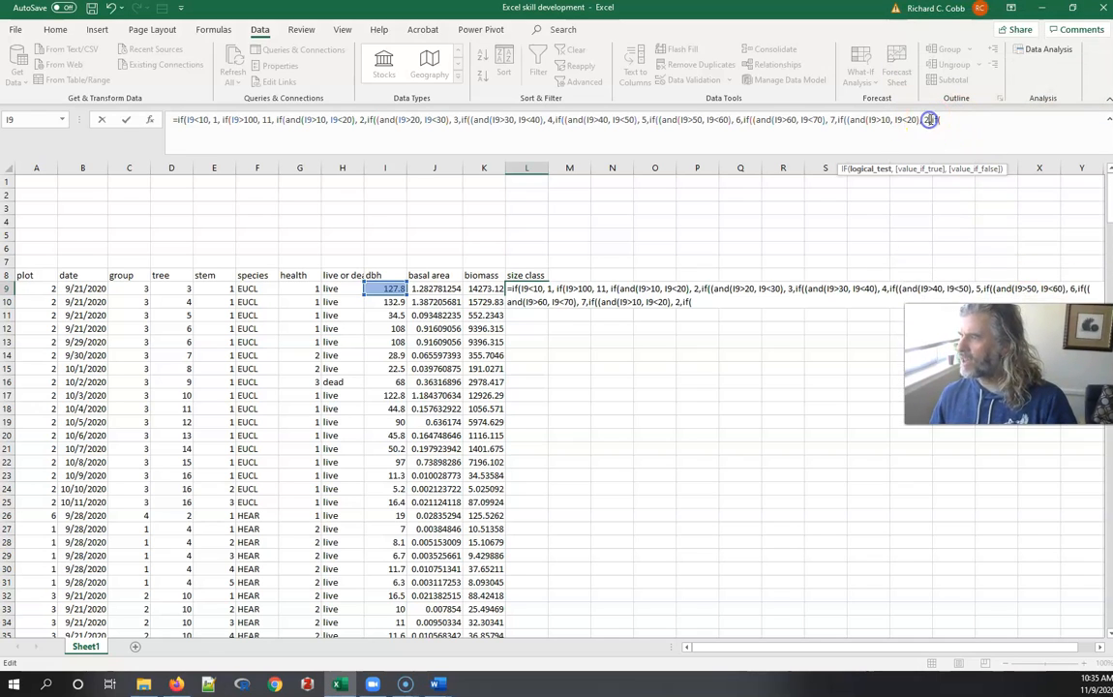
click(932, 120)
key(BackSpace)
text(8)
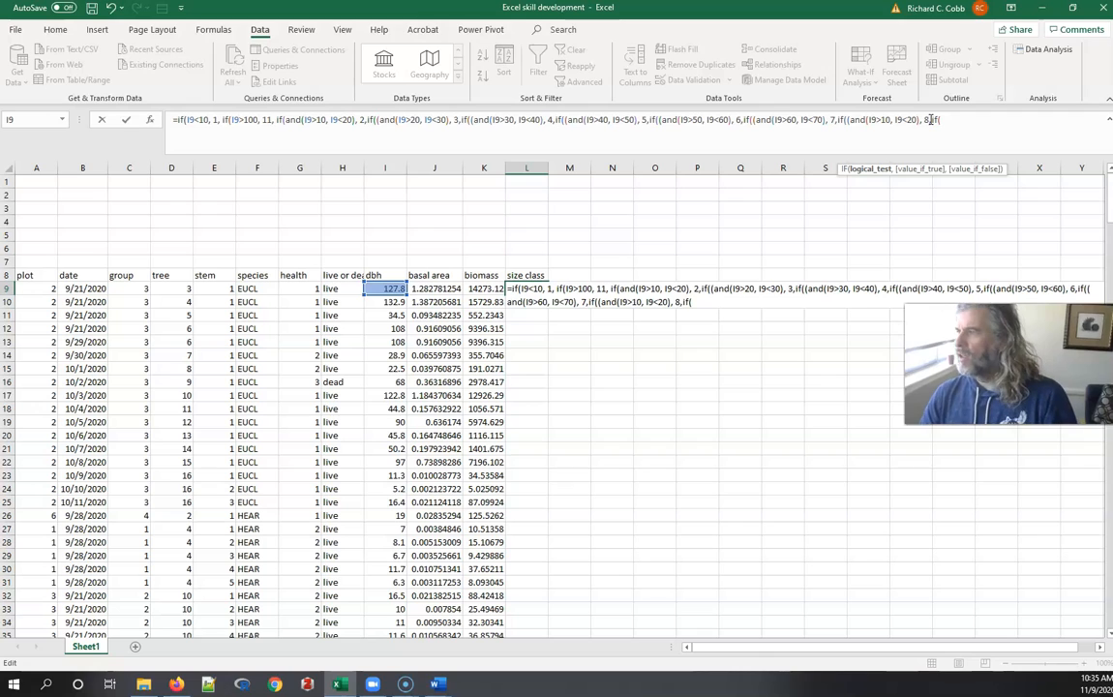
key(Left)
key(Left)
key(Left)
key(Left)
key(Left)
key(Left)
key(Left)
key(BackSpace)
text(8)
key(Left)
key(Left)
key(Left)
key(Left)
key(Left)
key(Left)
key(Left)
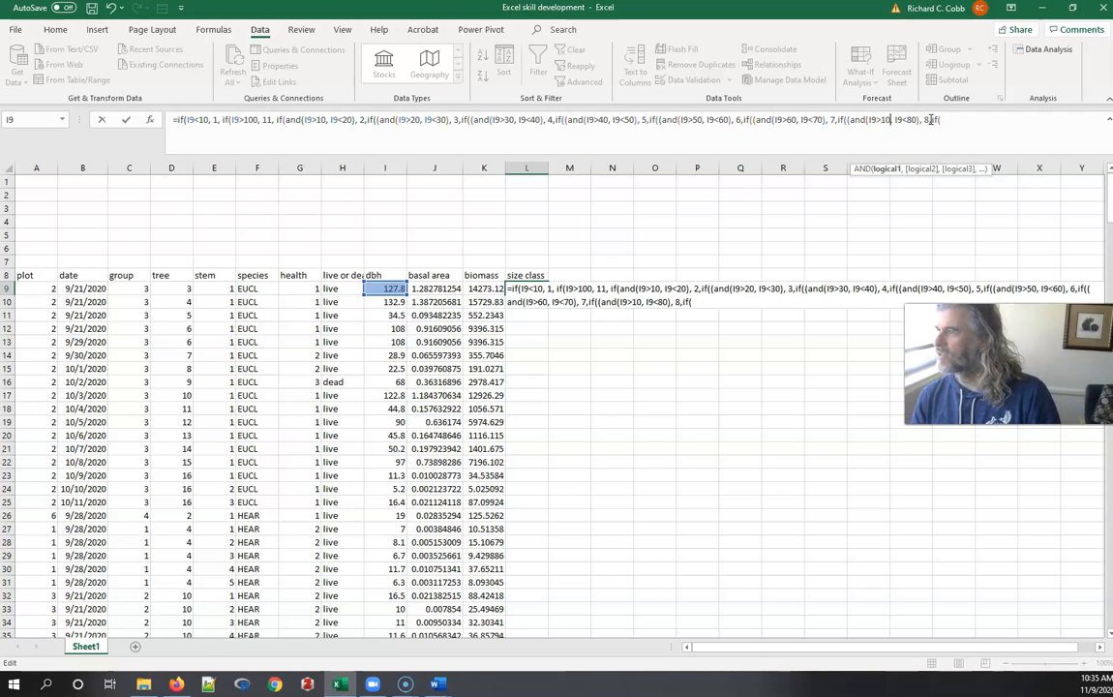
key(BackSpace)
text(7)
key(End)
Step: Paste the copied condition again at the formula's end and change it to I9>80, I9<90 with size class 9
text((and(I9>10, I9<20), 2,if()
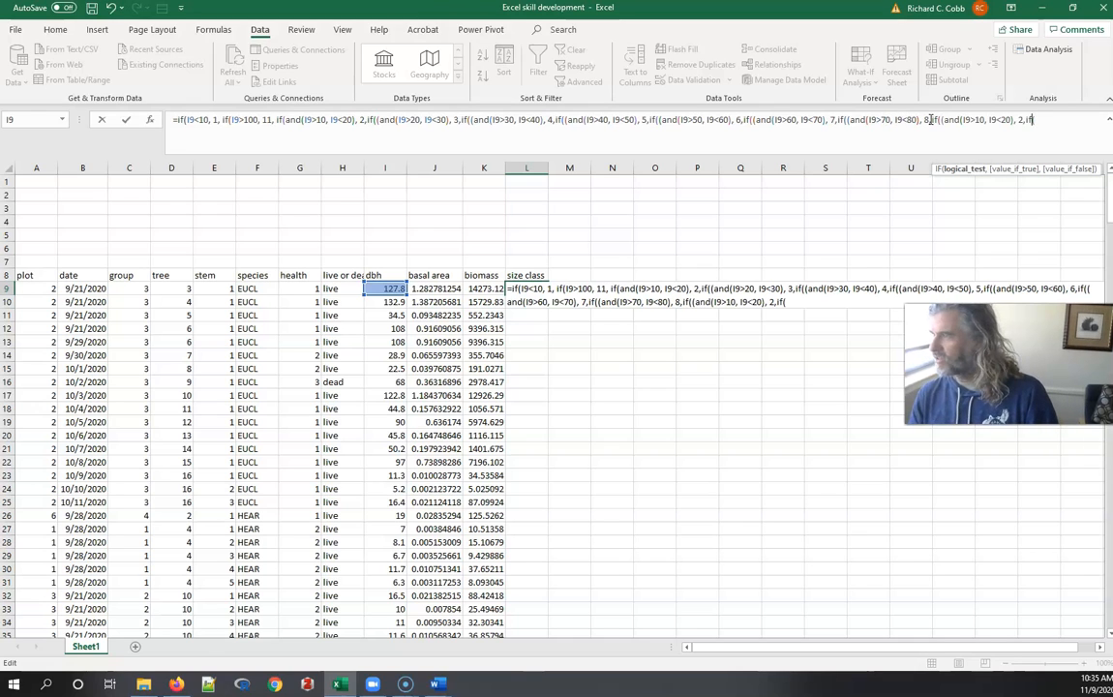
key(BackSpace)
text(9)
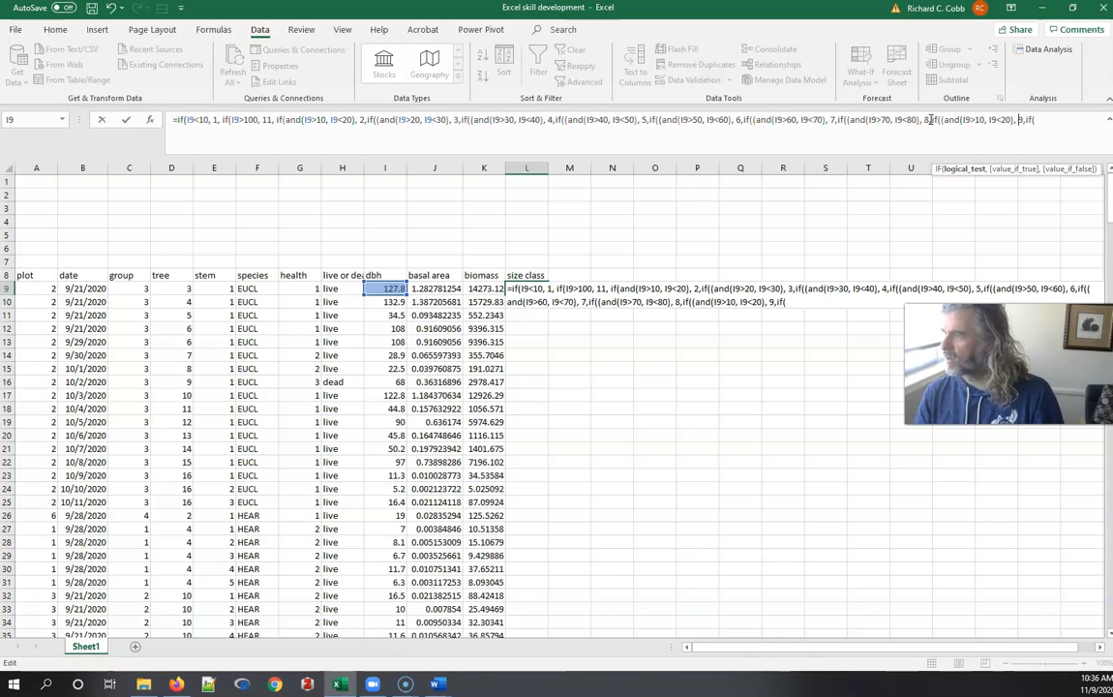
key(Left)
key(Left)
key(Left)
key(Left)
key(Left)
key(BackSpace)
text(9)
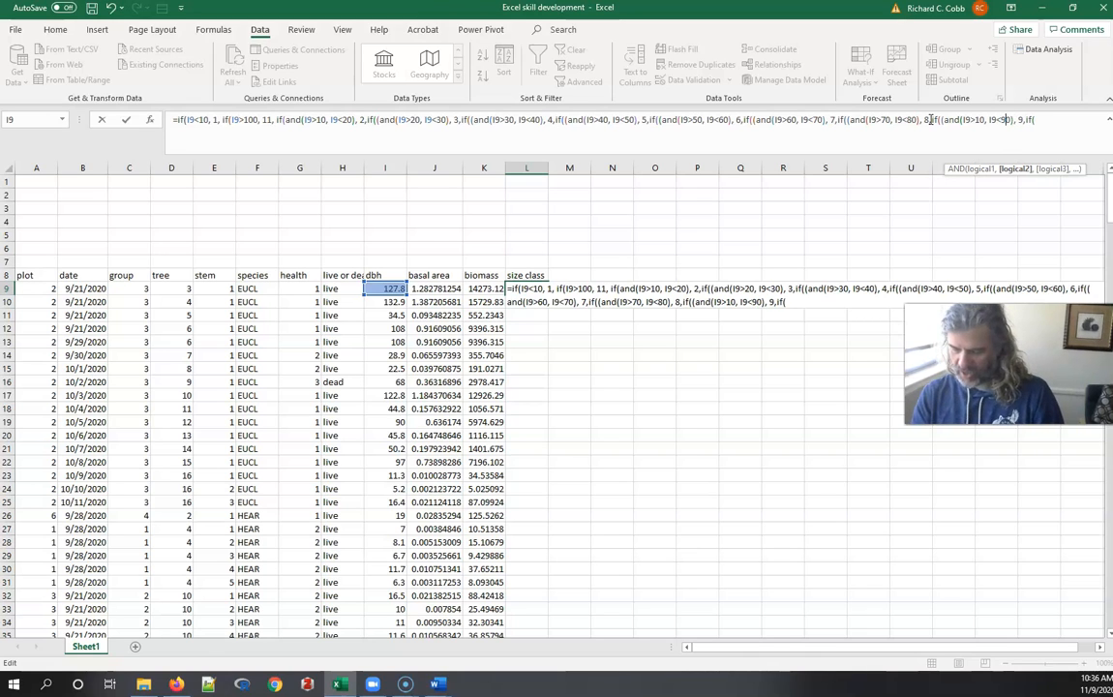
key(Left)
key(Left)
key(Left)
key(Left)
key(Left)
key(Left)
key(Left)
key(BackSpace)
text(8)
key(Right)
key(Right)
key(Right)
key(Right)
key(Right)
key(Right)
key(Right)
key(Right)
key(Right)
key(Right)
key(Right)
key(Right)
key(Right)
key(Right)
key(Right)
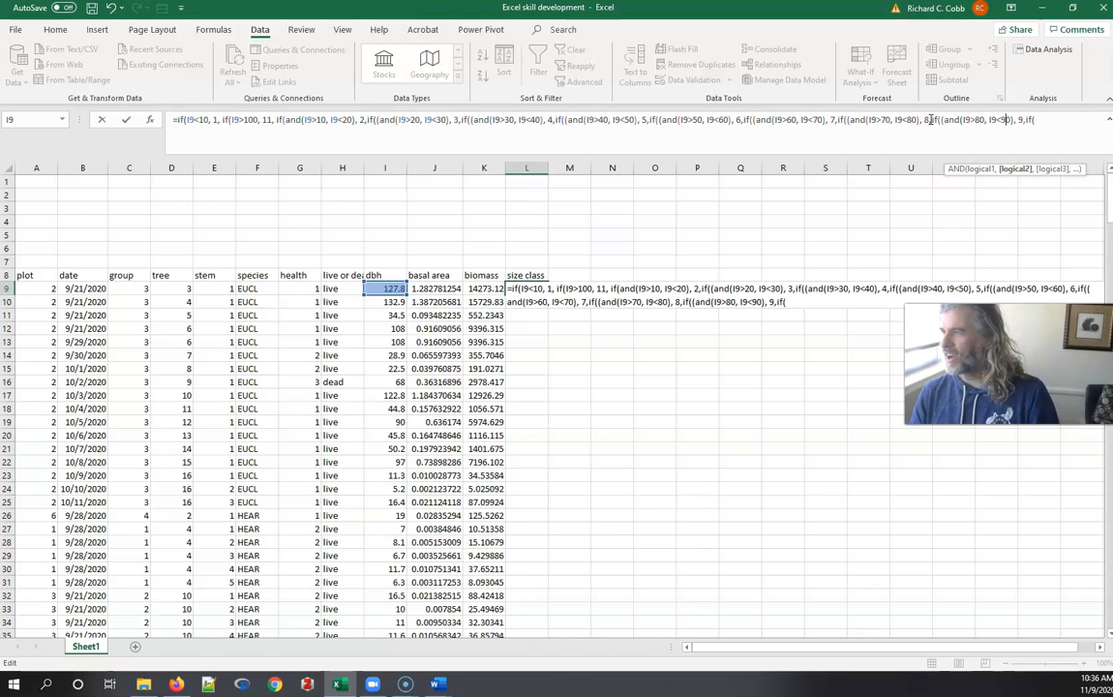
Step: Paste the copied condition after size class 9, setting its size class to 10 and its upper limit to I9<100
text((and(I9>10, I9<20), 2,if()
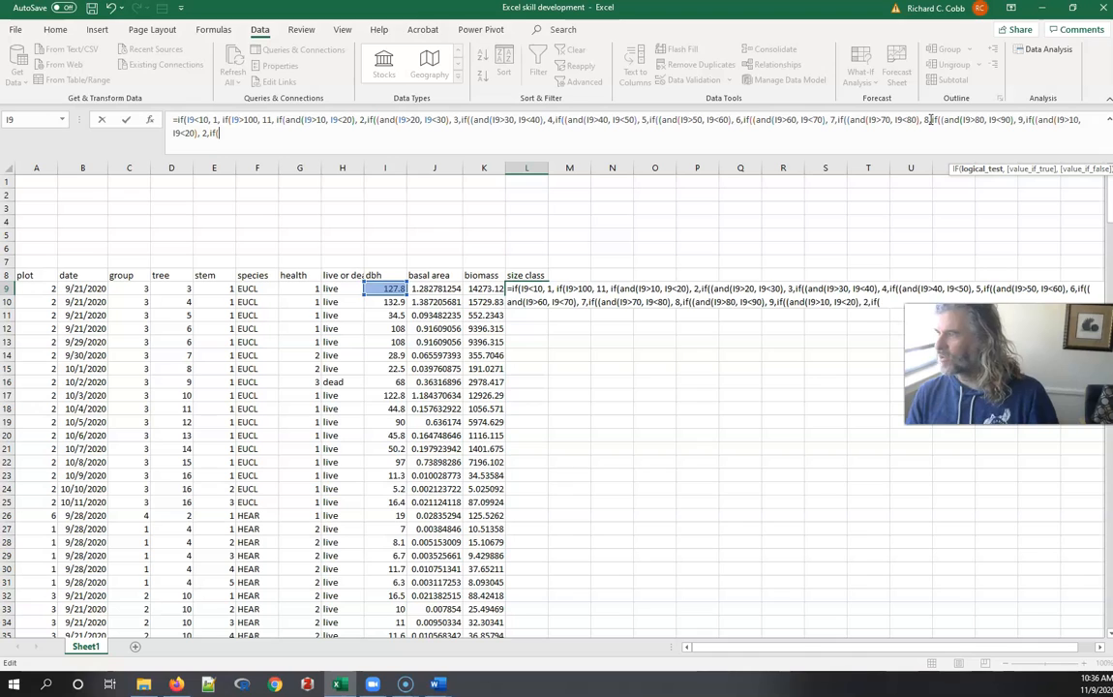
key(BackSpace)
text(10)
key(Left)
key(Left)
key(Left)
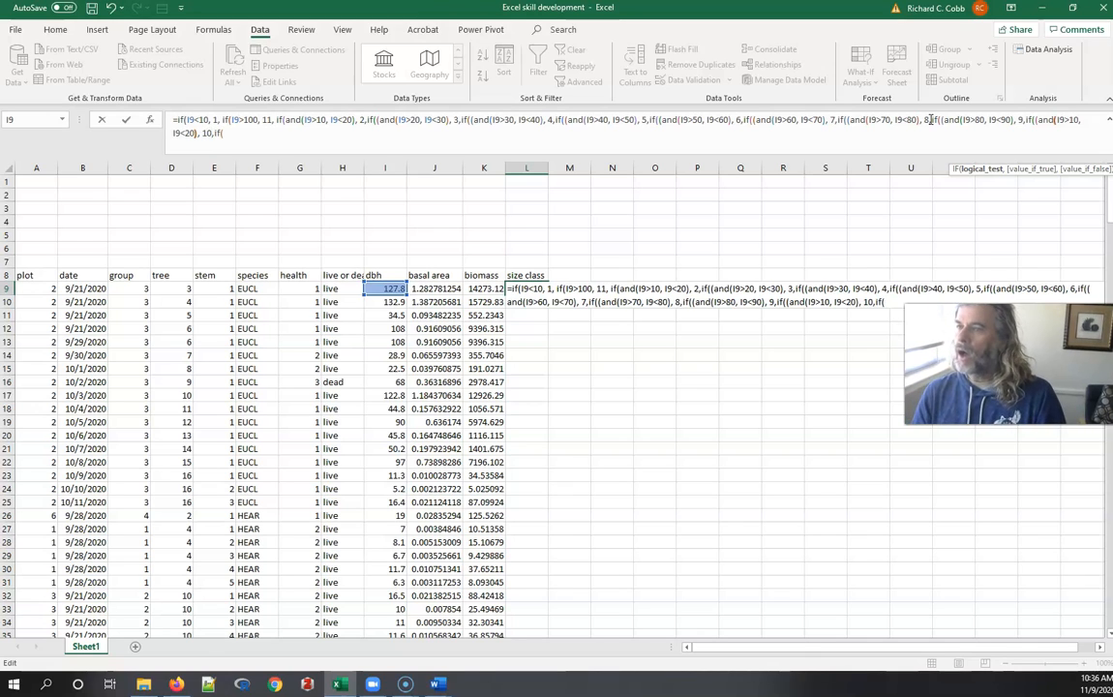
key(BackSpace)
text(10)
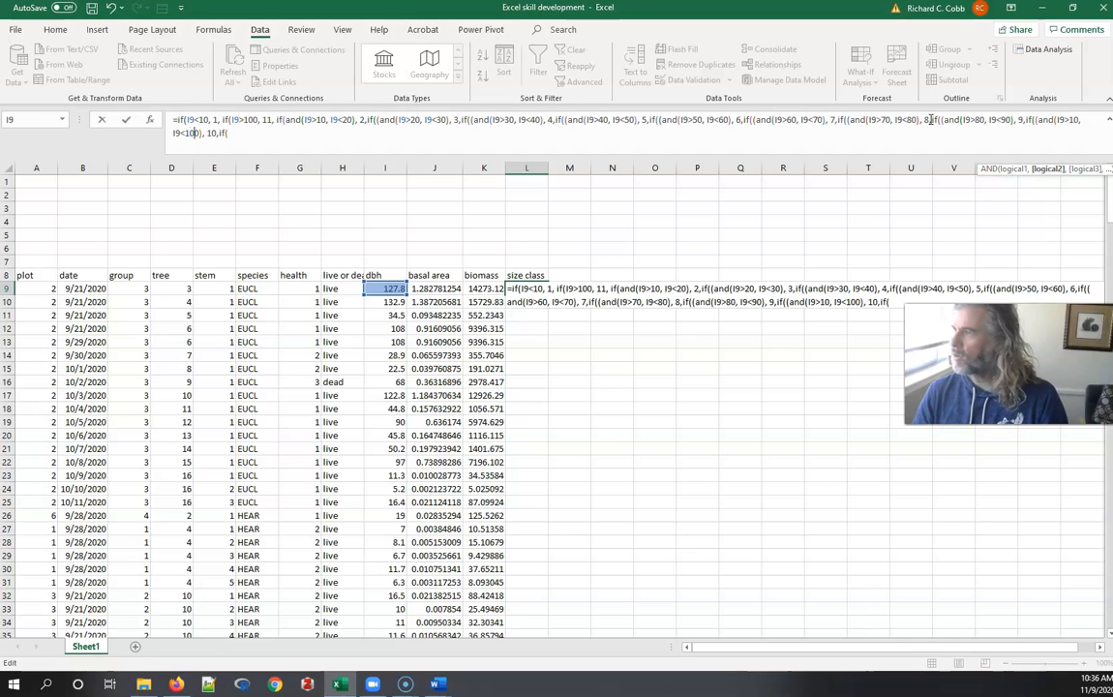
Step: Change the lower limit of the last pasted condition to I9>90 and return to the end of the formula
key(Left)
key(Left)
key(Left)
key(Left)
key(Left)
key(Left)
key(Left)
key(Left)
key(Left)
key(BackSpace)
text(9)
key(Right)
key(Right)
key(Right)
key(Right)
key(Right)
key(Right)
key(Right)
key(Right)
key(Right)
key(Right)
key(Right)
key(Right)
key(Right)
key(Right)
key(Right)
key(Right)
key(Right)
key(Right)
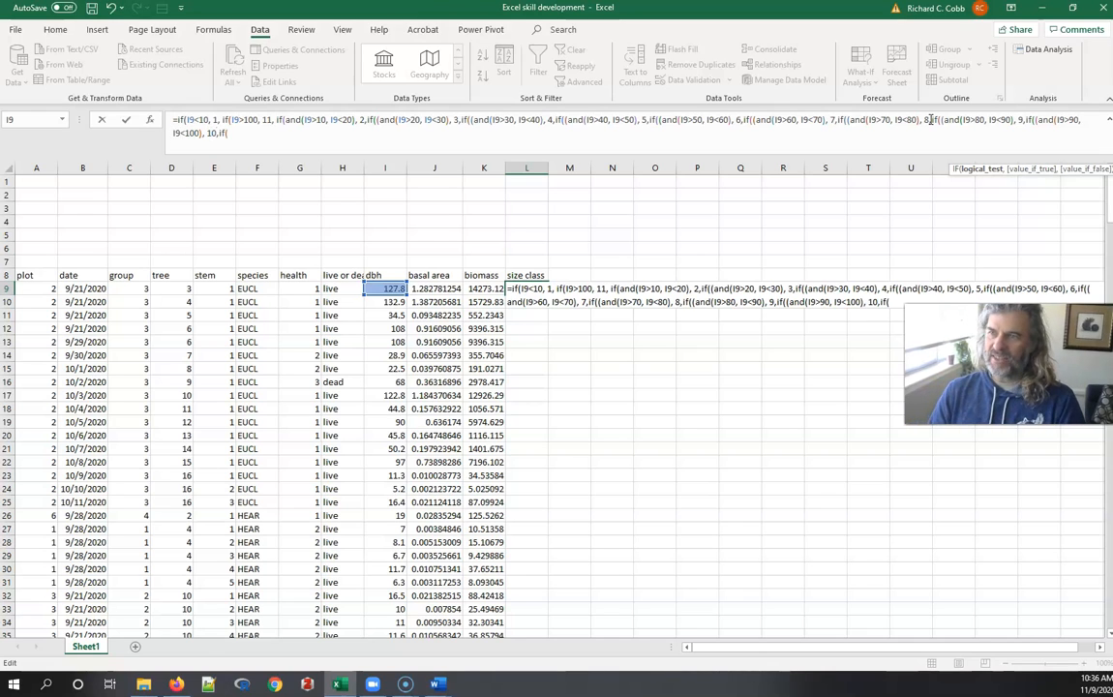
Step: Remove the trailing if( after size class 10, add the closing parentheses for the nested conditions, and try to enter the formula
key(Left)
key(BackSpace)
key(BackSpace)
key(BackSpace)
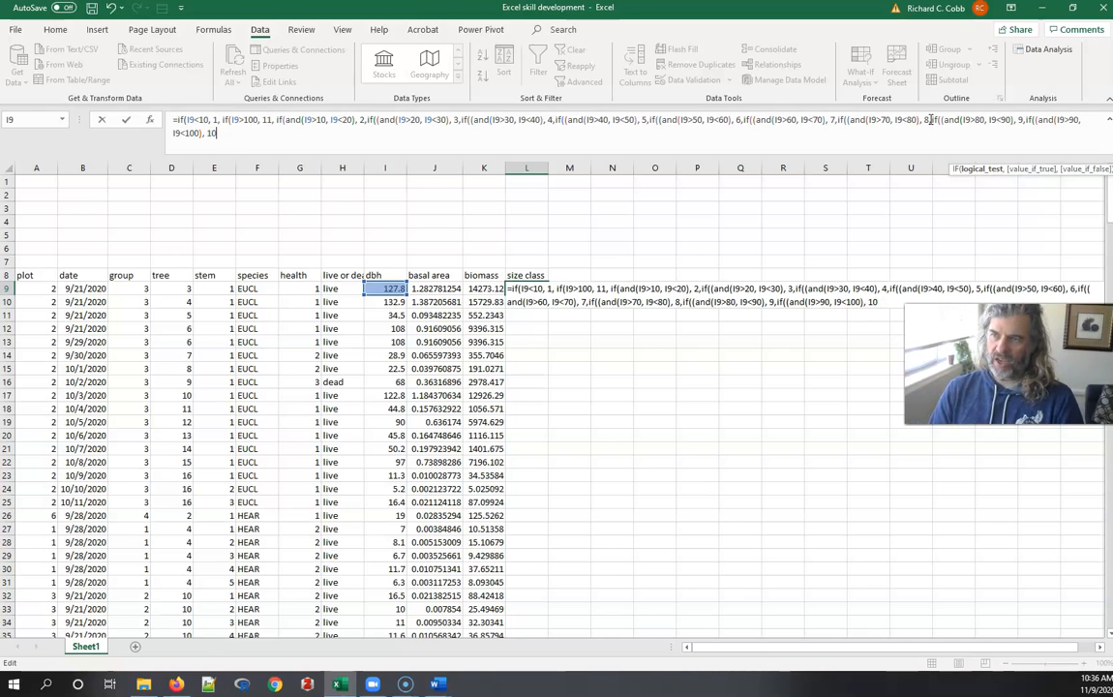
text())))))
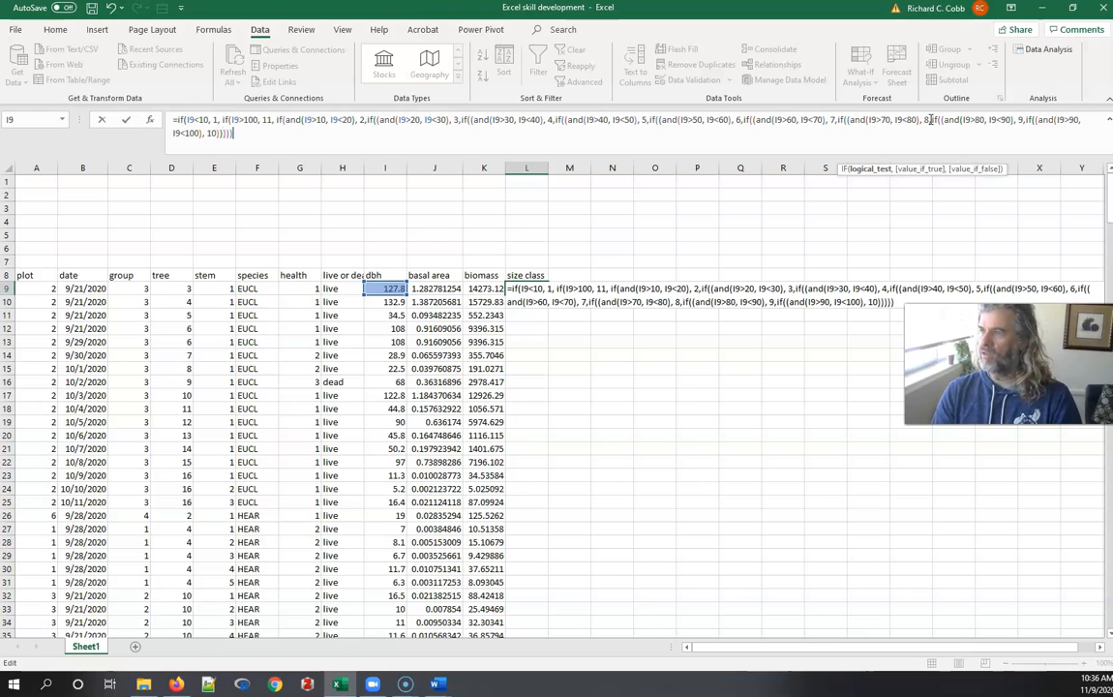
text())))
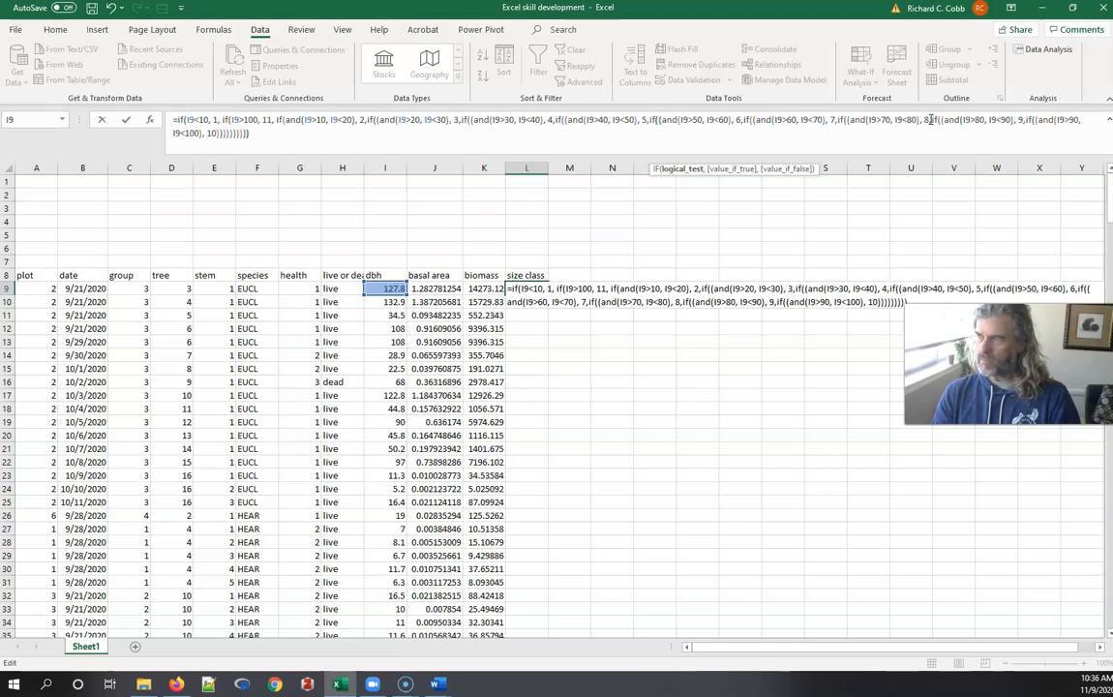
text())))))
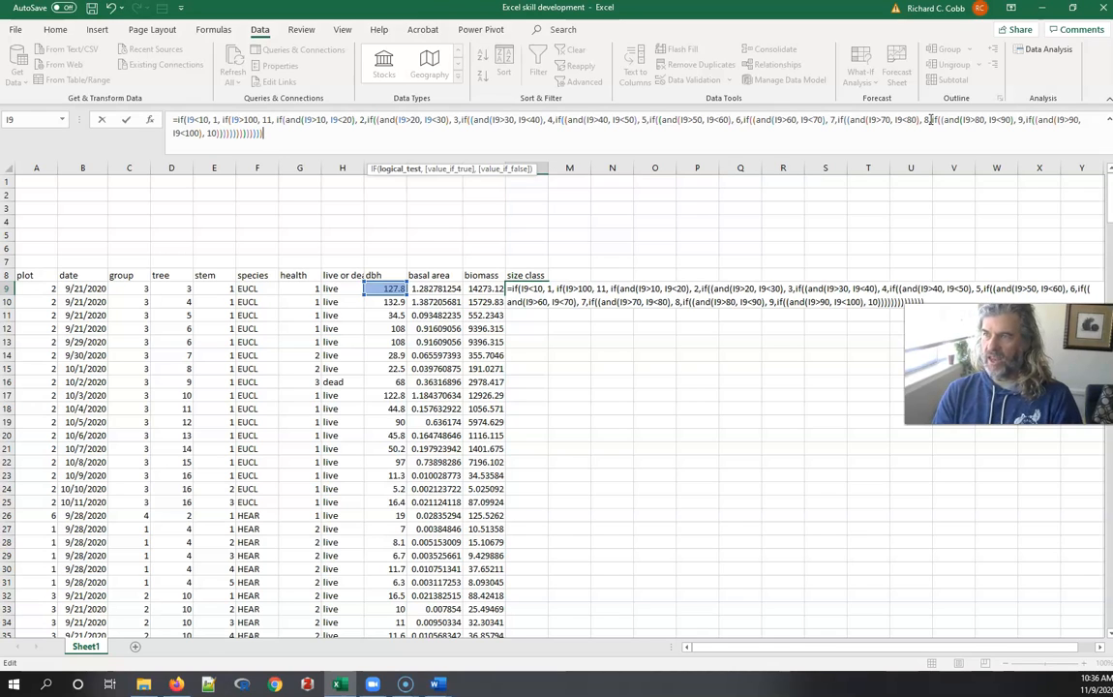
text()))))
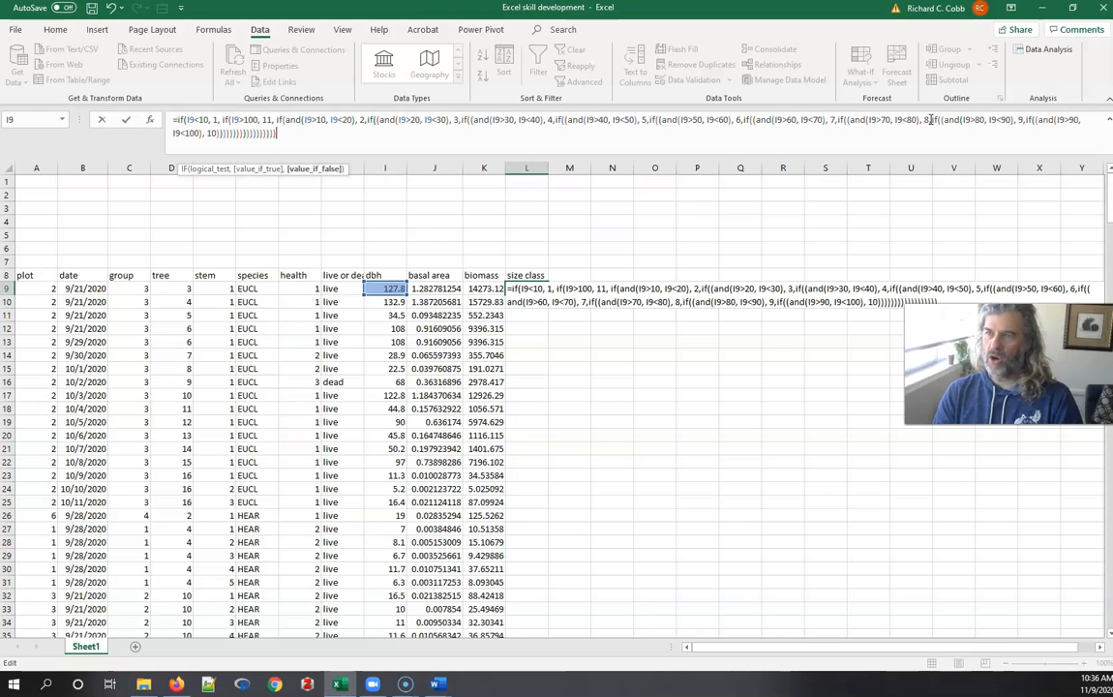
text())
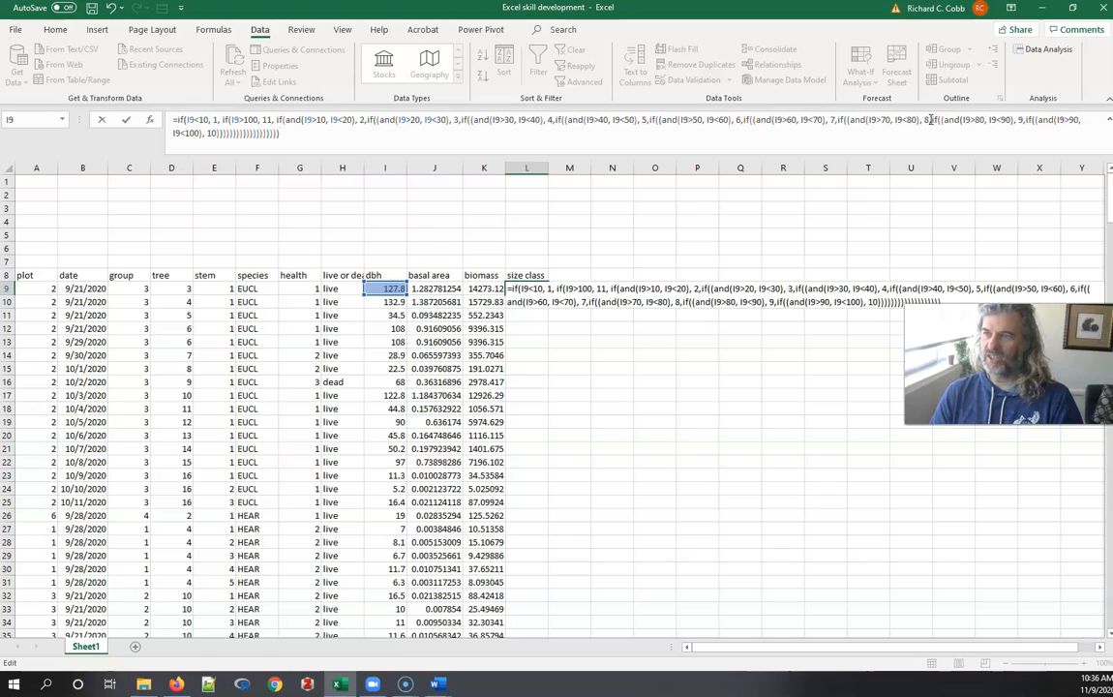
key(Return)
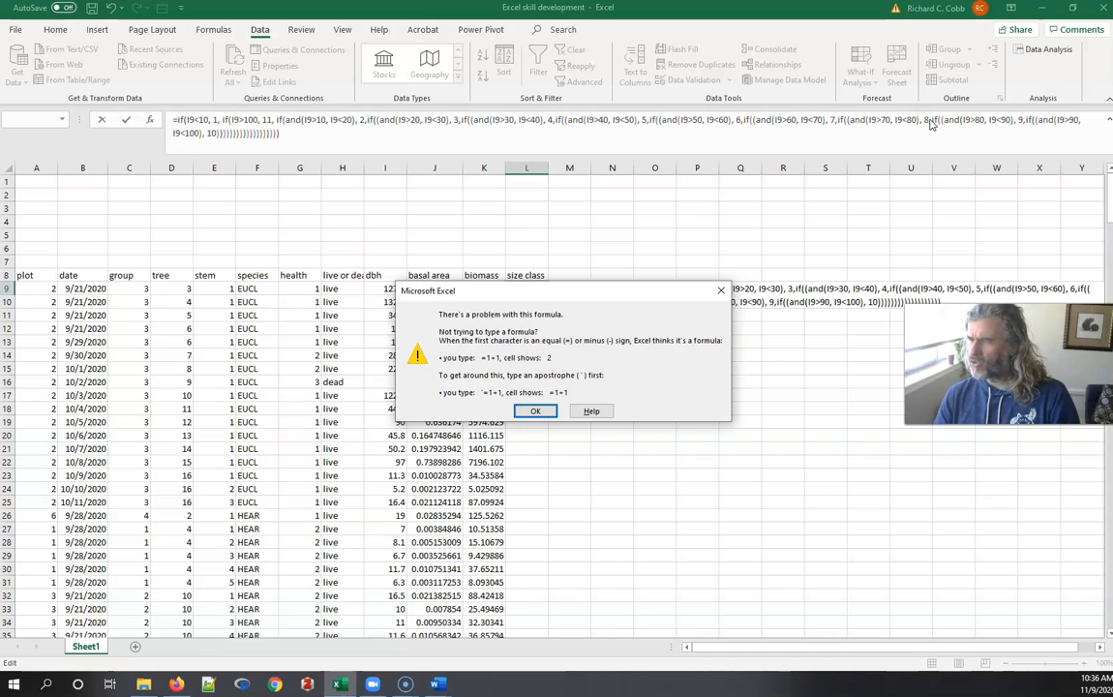
key(Return)
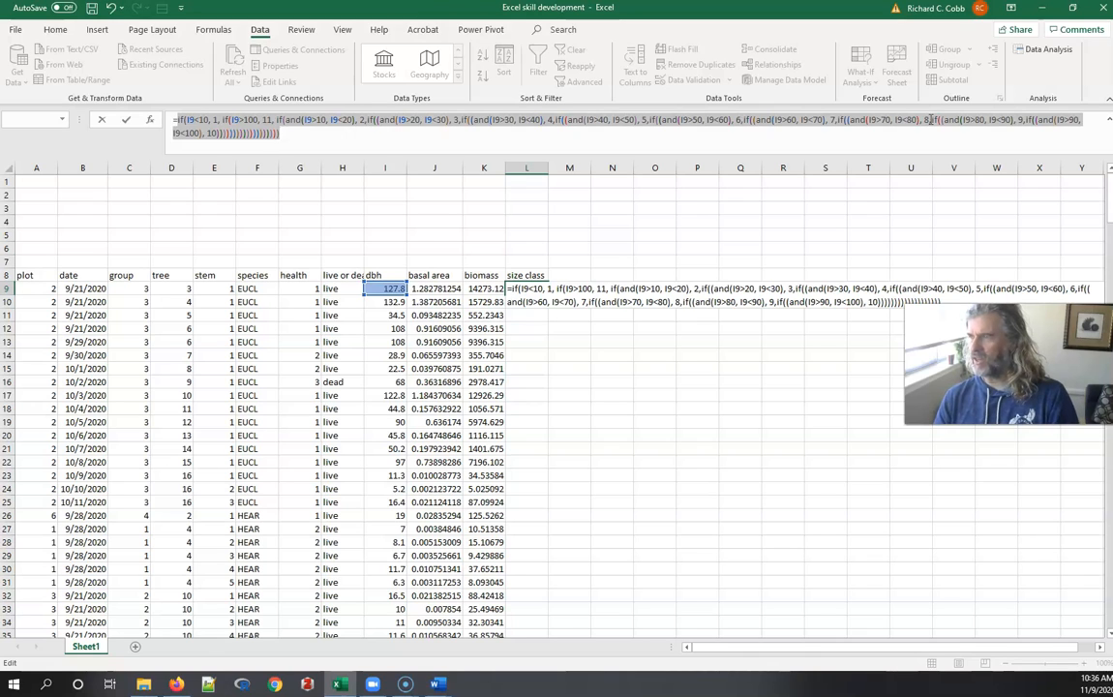
Step: Copy the entire size class formula text from the cell being edited
click(931, 121)
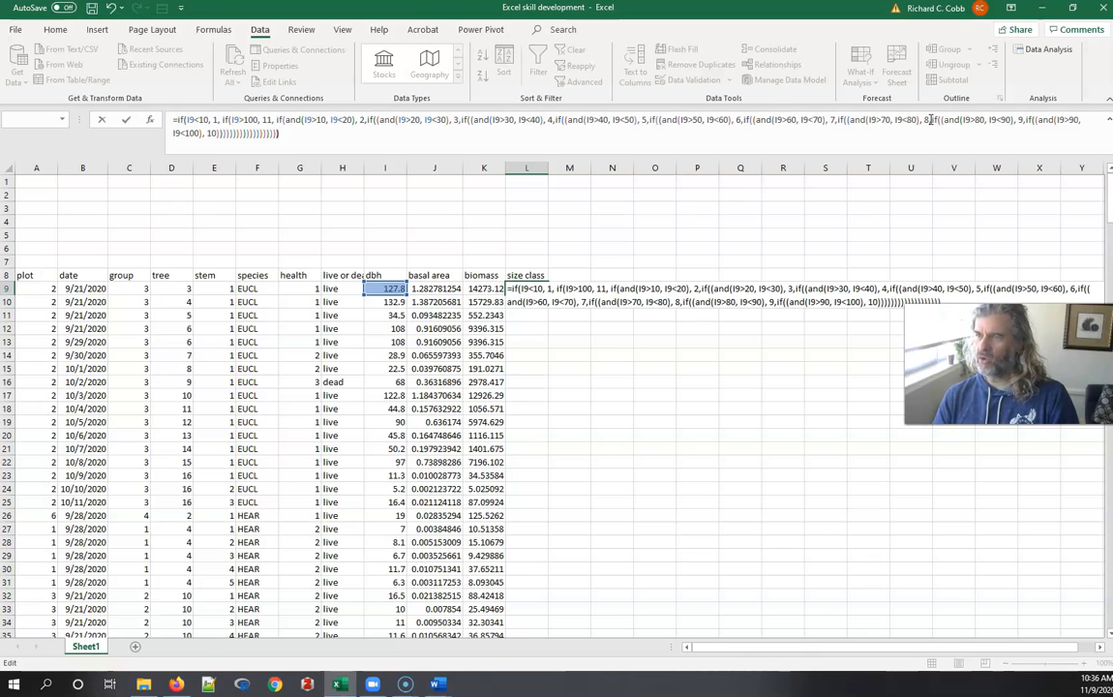
key(shift+Up)
key(shift+Left)
key(shift+Left)
key(shift+Left)
key(shift+Left)
key(shift+Left)
key(shift+Left)
key(shift+Left)
key(shift+Left)
key(shift+Left)
key(shift+Left)
key(shift+Left)
key(shift+Left)
key(shift+Left)
key(shift+Left)
key(shift+Left)
key(shift+Left)
key(shift+Left)
key(shift+Left)
key(shift+Left)
key(shift+Left)
key(shift+Left)
key(shift+Left)
key(shift+Left)
key(shift+Left)
key(shift+Left)
key(shift+Left)
key(ctrl+c)
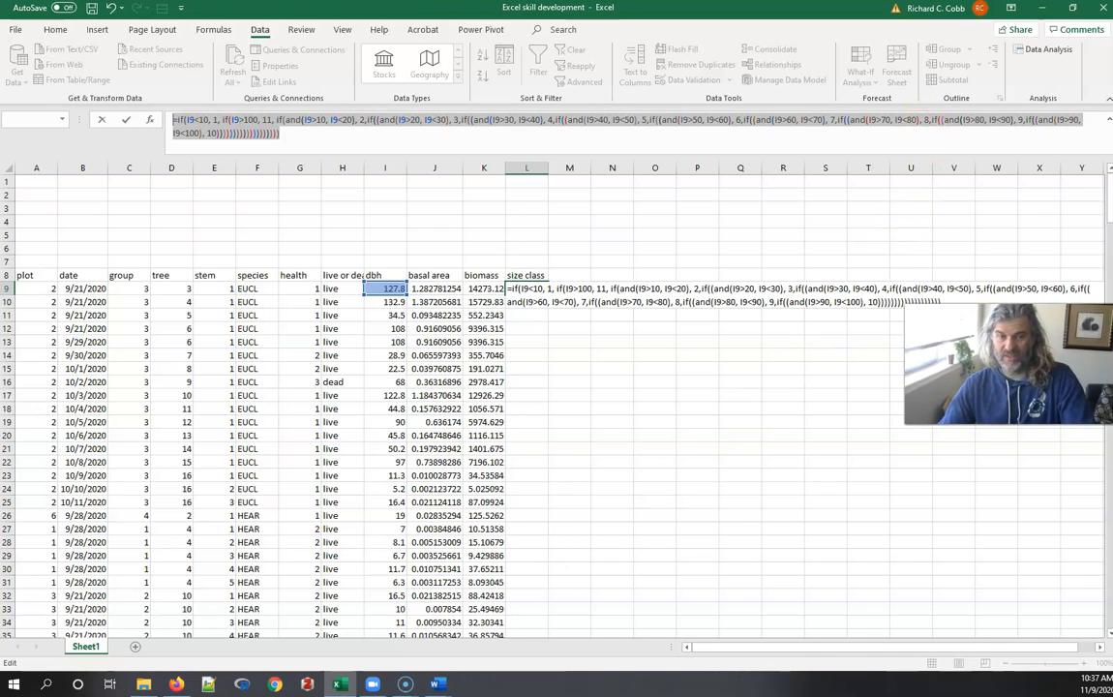
Step: Switch to Word, paste the copied formula into the blank document as a backup, and return to the Excel workbook
key(alt+Tab)
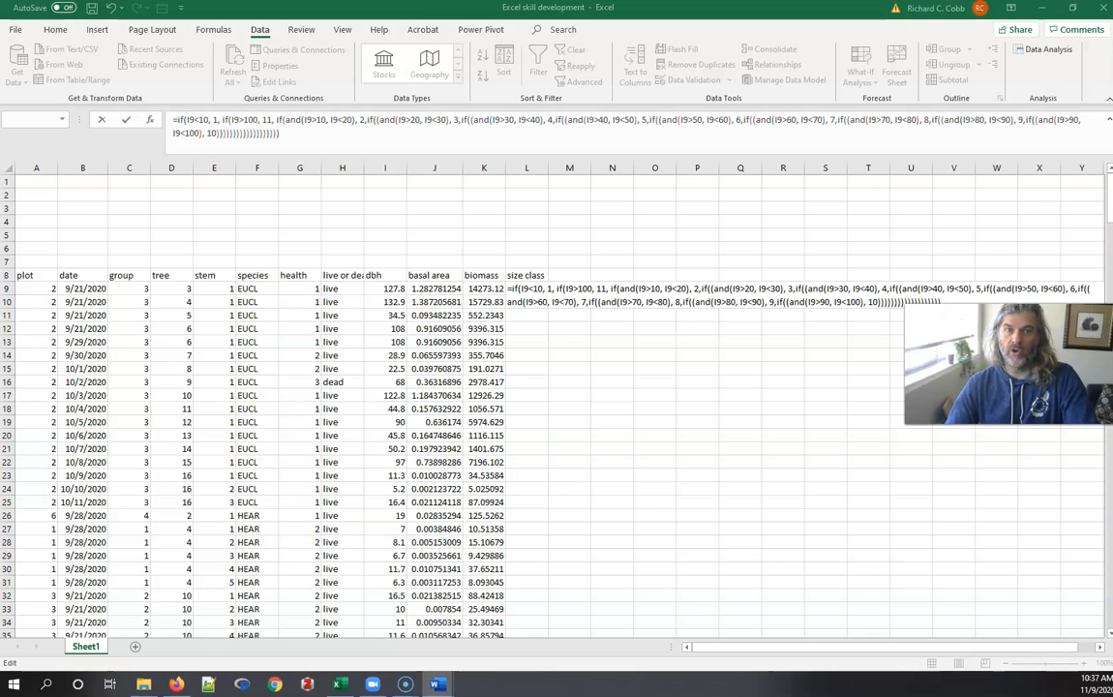
drag(0, 82, 299, 3)
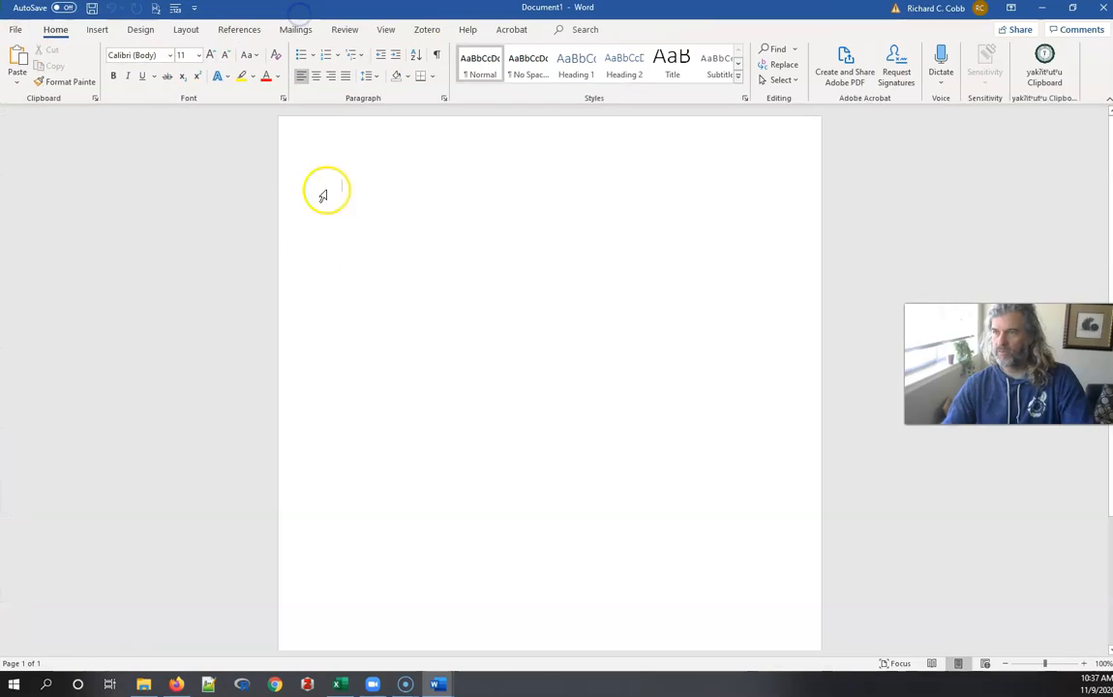
click(410, 269)
key(ctrl+v)
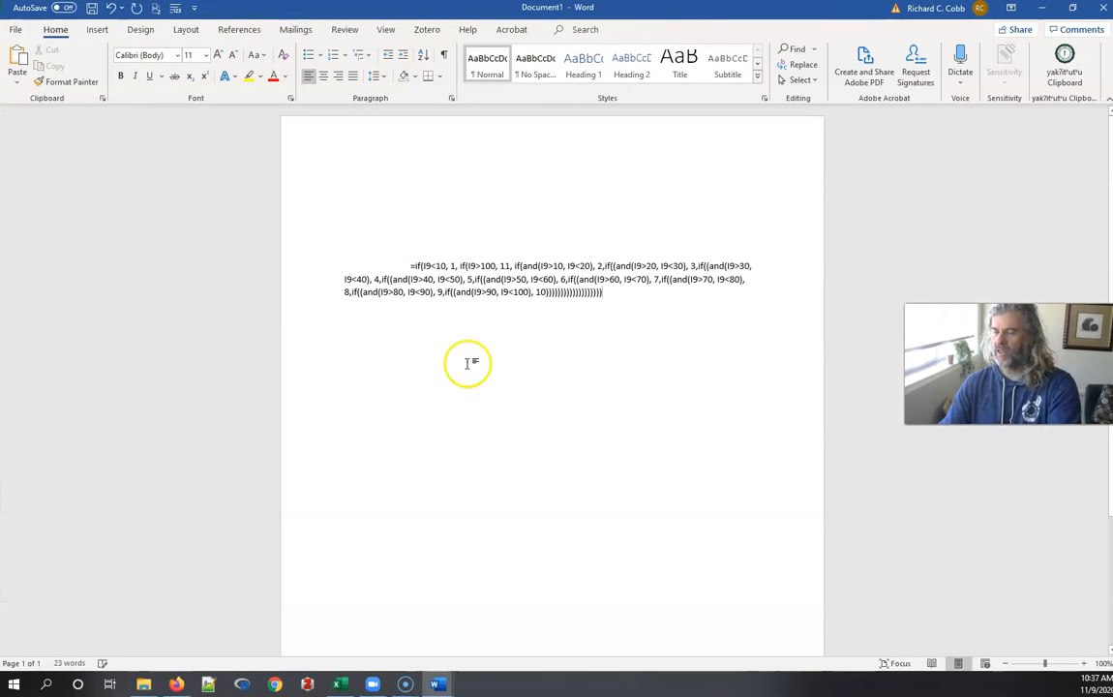
click(500, 375)
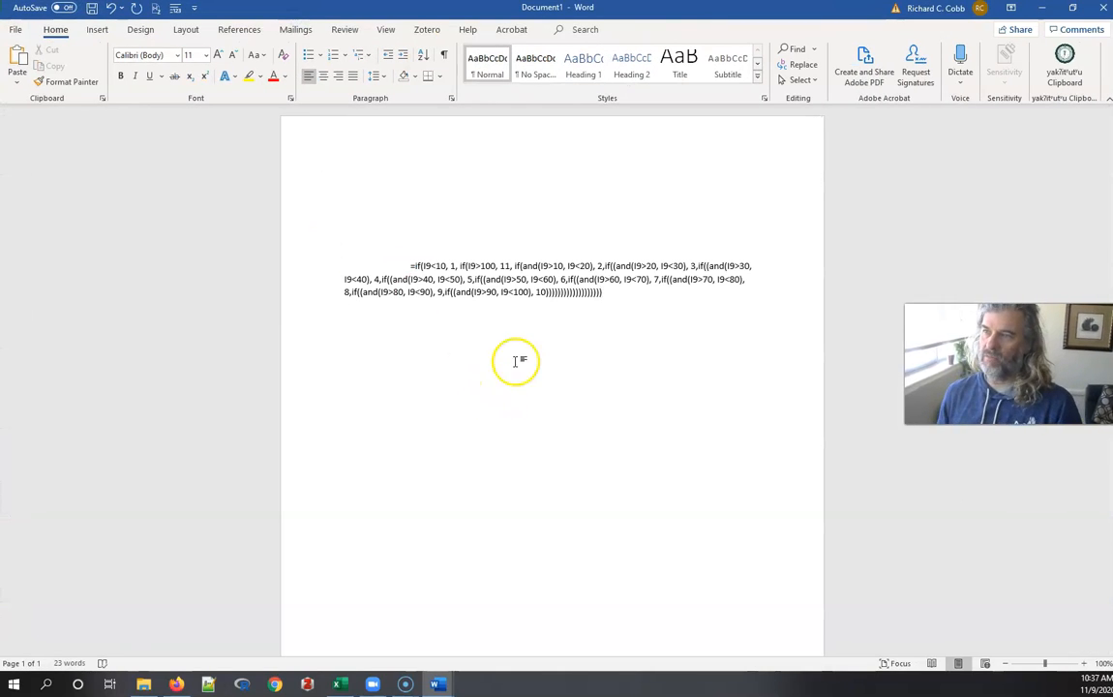
click(1044, 9)
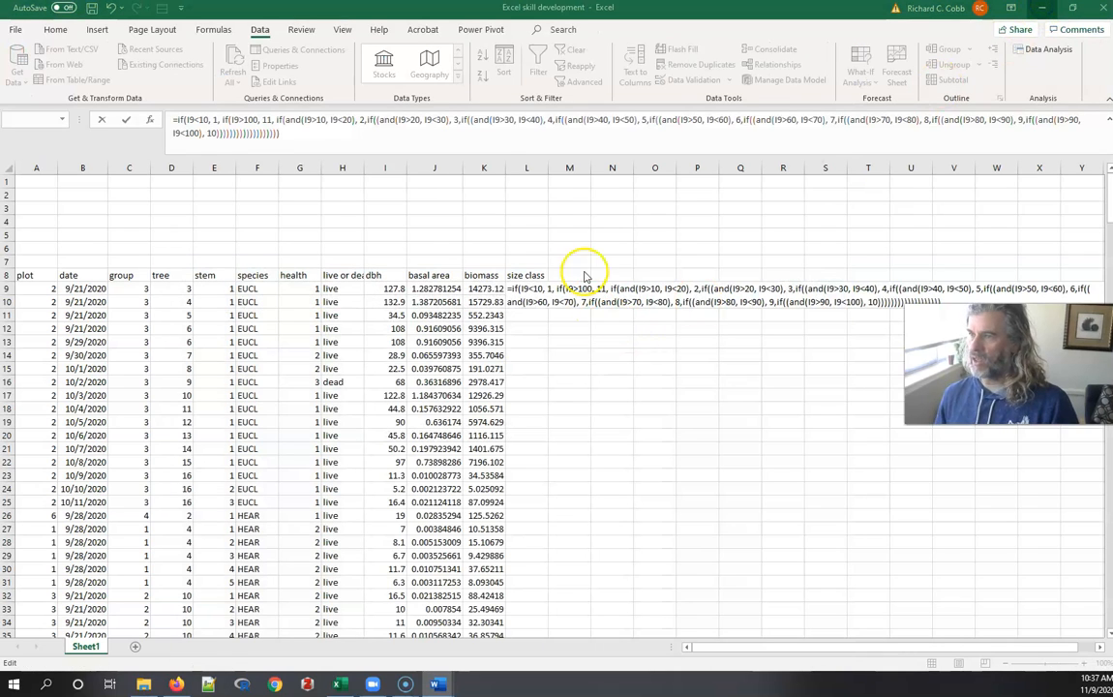
Step: Delete surplus closing parentheses at the end of the size class formula and try to enter it again
click(266, 129)
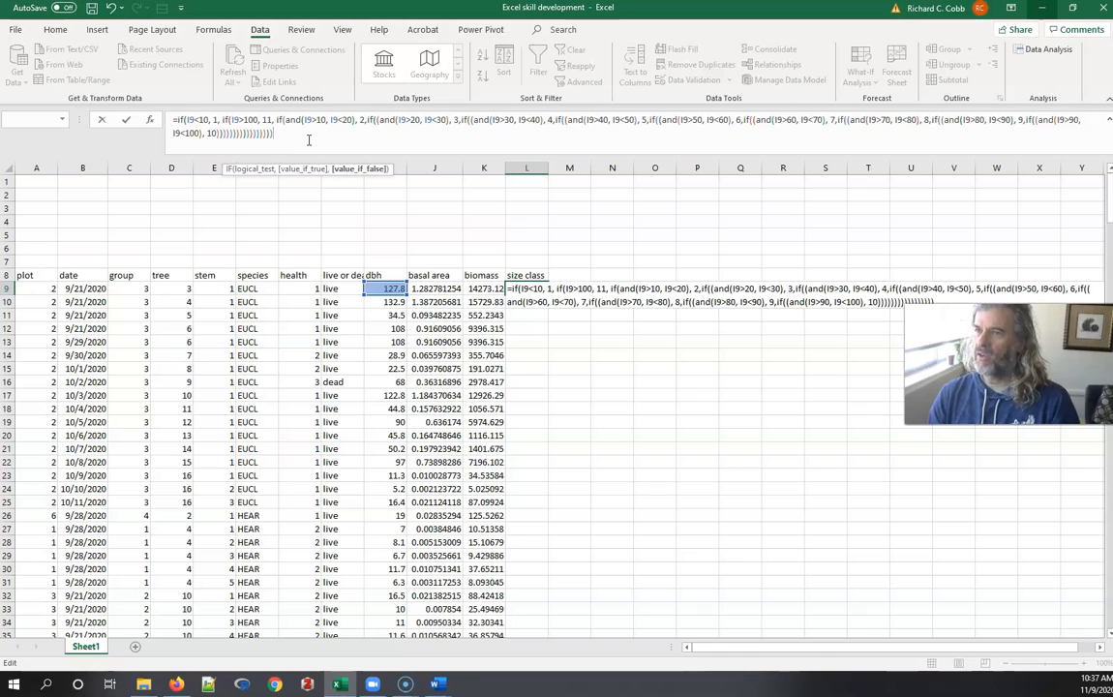
key(Return)
key(Return)
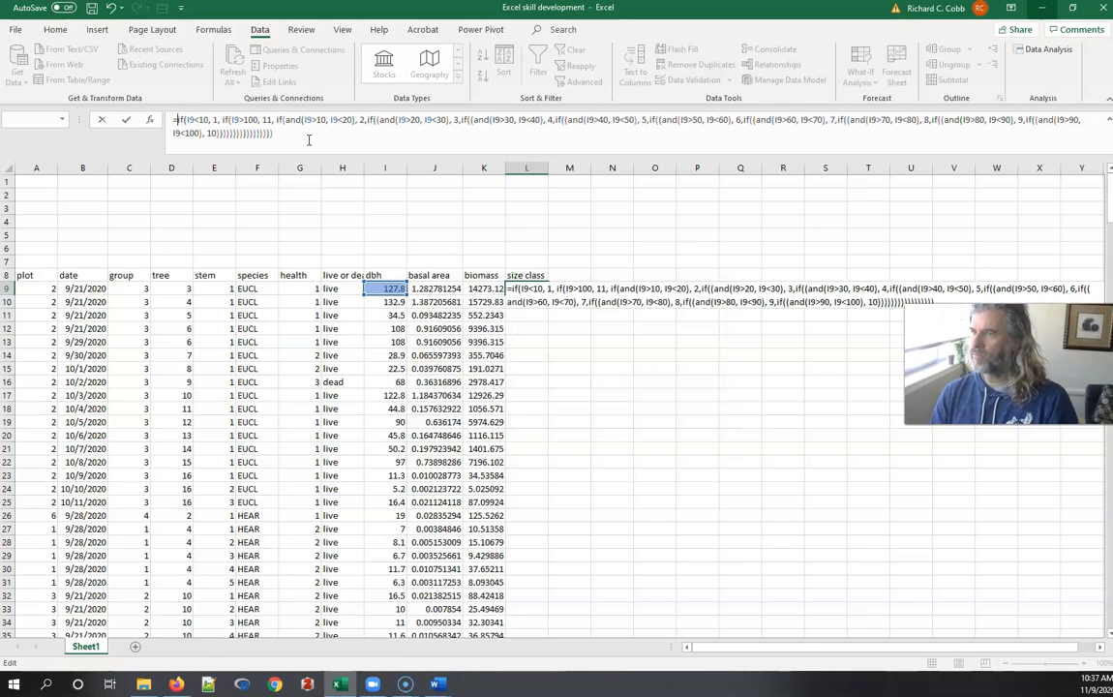
Step: Step through the size class formula from its first IF to the I9<60 condition, checking the parentheses and arguments of each nested IF and AND
key(Right)
key(Right)
key(Right)
key(Right)
key(Right)
key(Right)
key(Right)
key(Right)
key(Right)
key(Right)
key(Right)
key(Right)
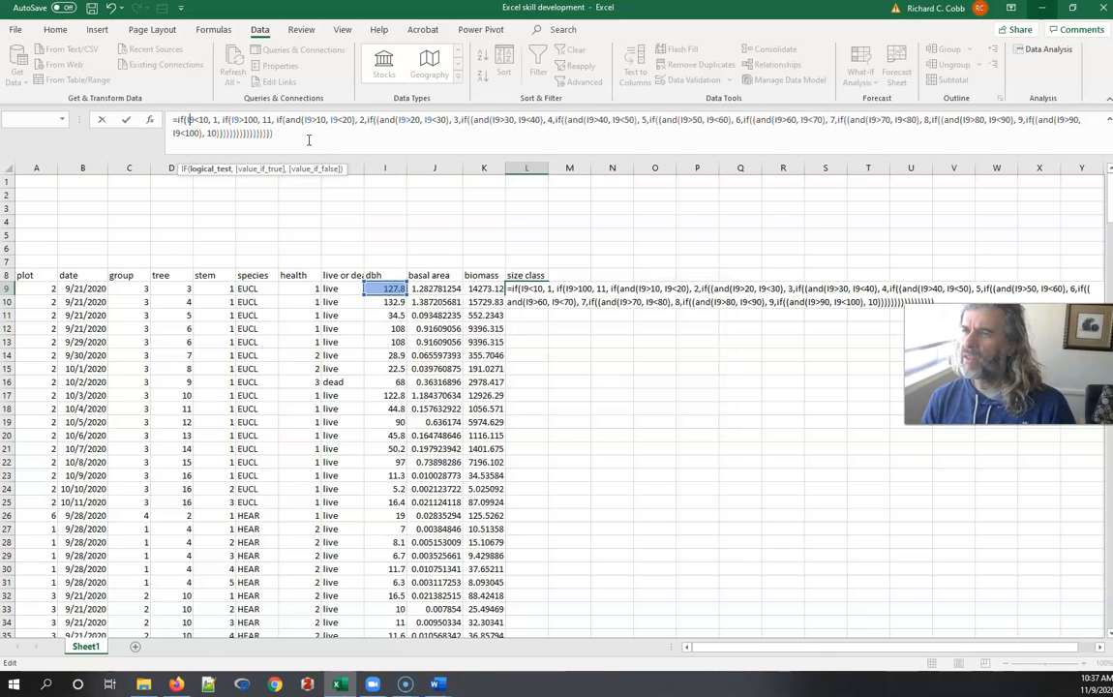
key(Right)
key(Right)
key(Right)
key(Right)
key(Right)
key(Right)
key(Right)
key(Right)
key(Right)
key(Right)
key(Right)
key(Right)
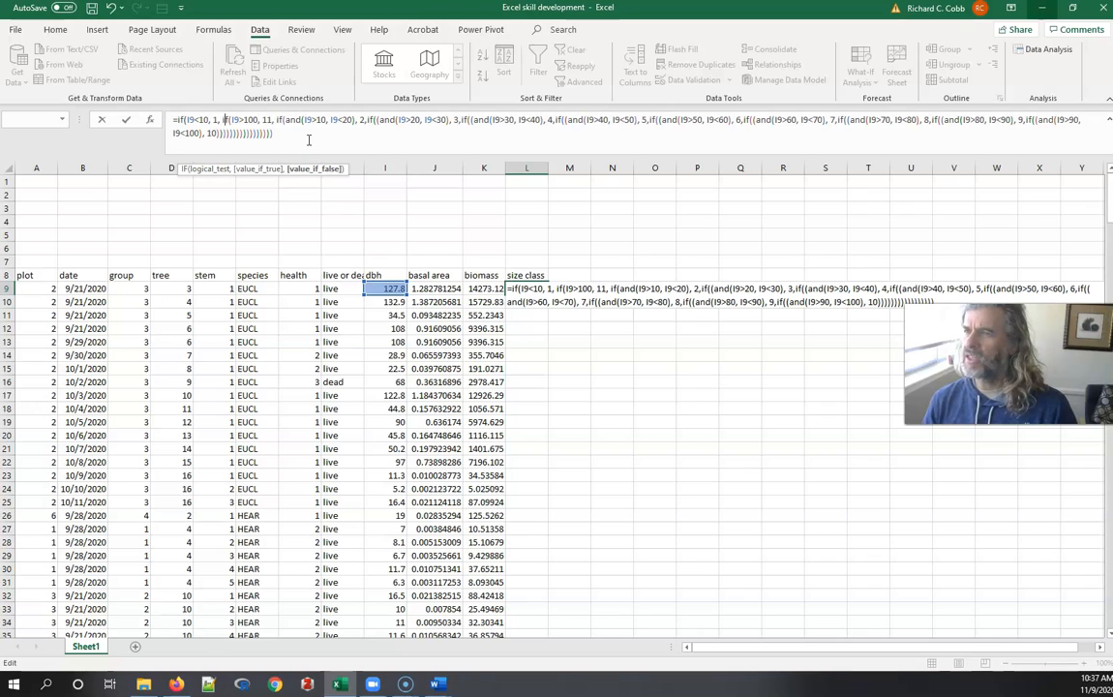
key(Right)
key(Right)
key(Right)
key(Right)
key(Right)
key(Right)
key(Right)
key(Right)
key(Right)
key(Right)
key(Right)
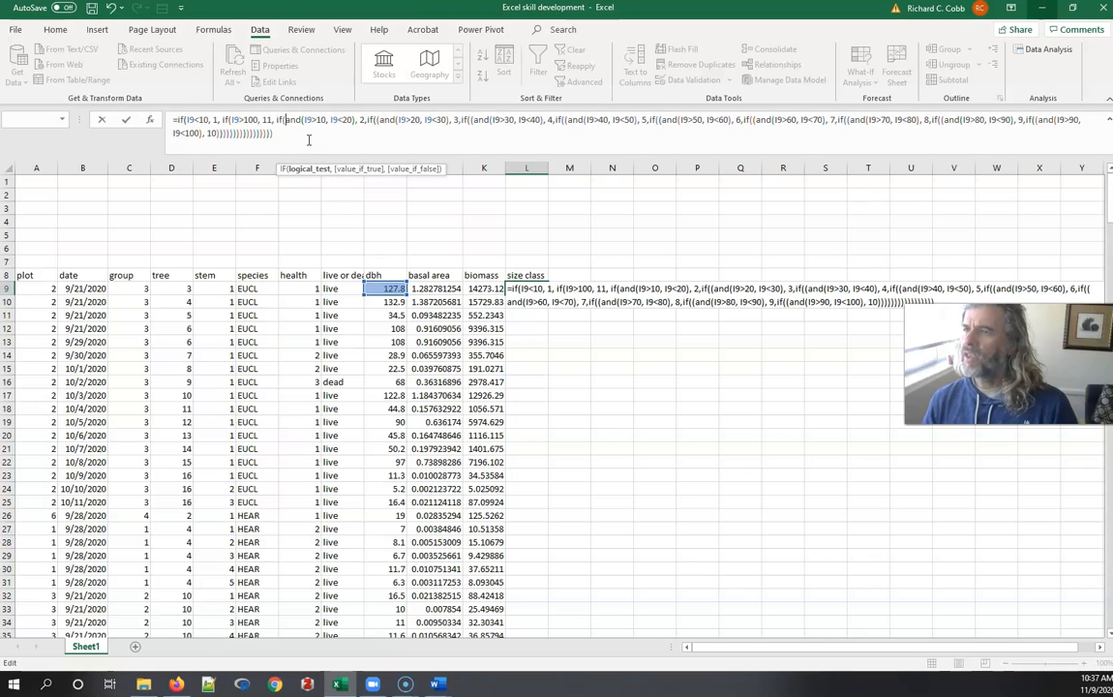
key(Right)
key(Right)
key(Right)
key(Right)
key(Right)
key(Right)
key(Right)
key(Right)
key(Right)
key(Right)
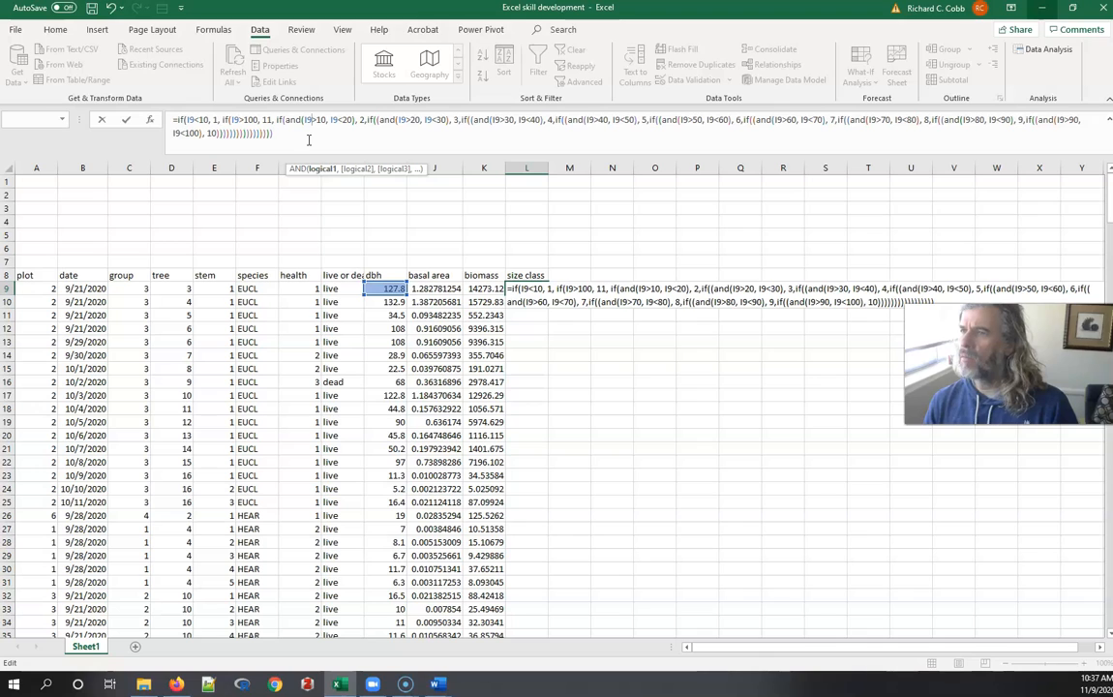
key(Right)
key(Right)
key(Right)
key(Right)
key(Right)
key(Right)
key(Right)
key(Right)
key(Right)
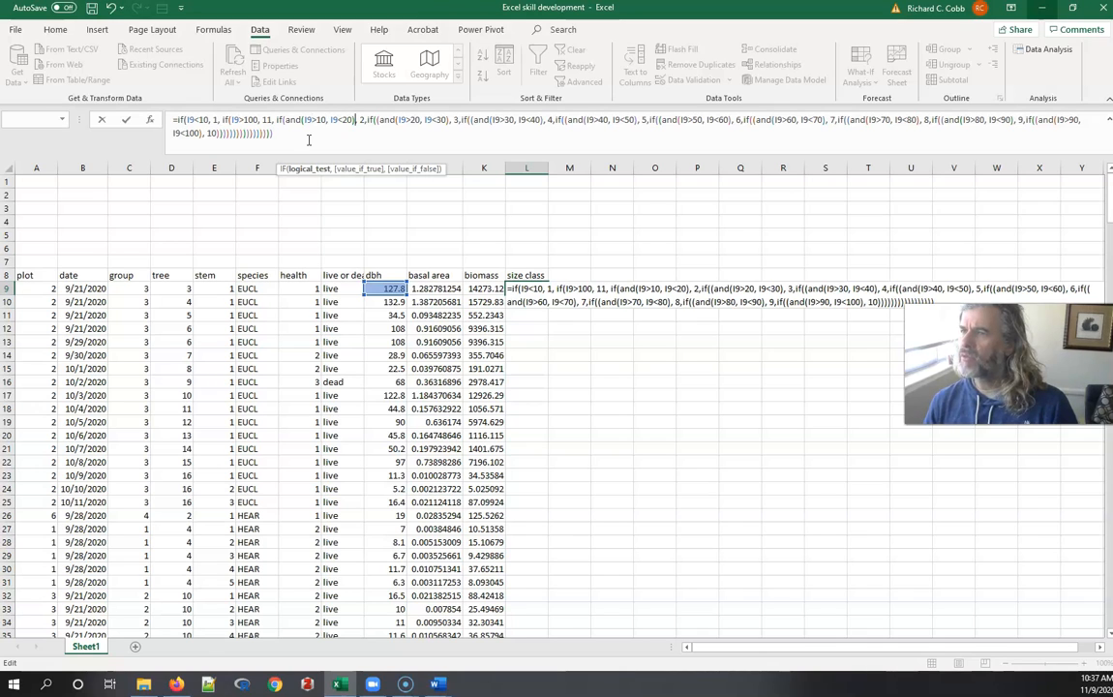
key(Right)
key(Right)
key(Right)
key(Right)
key(Right)
key(Right)
key(Right)
key(Right)
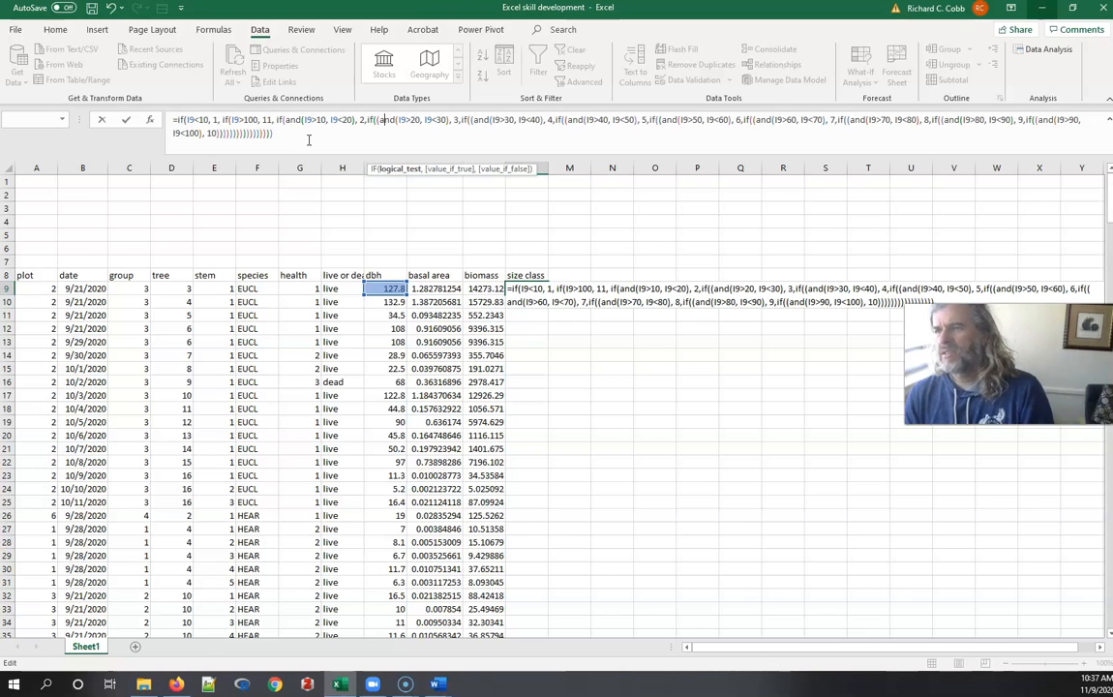
key(Right)
key(Right)
key(Right)
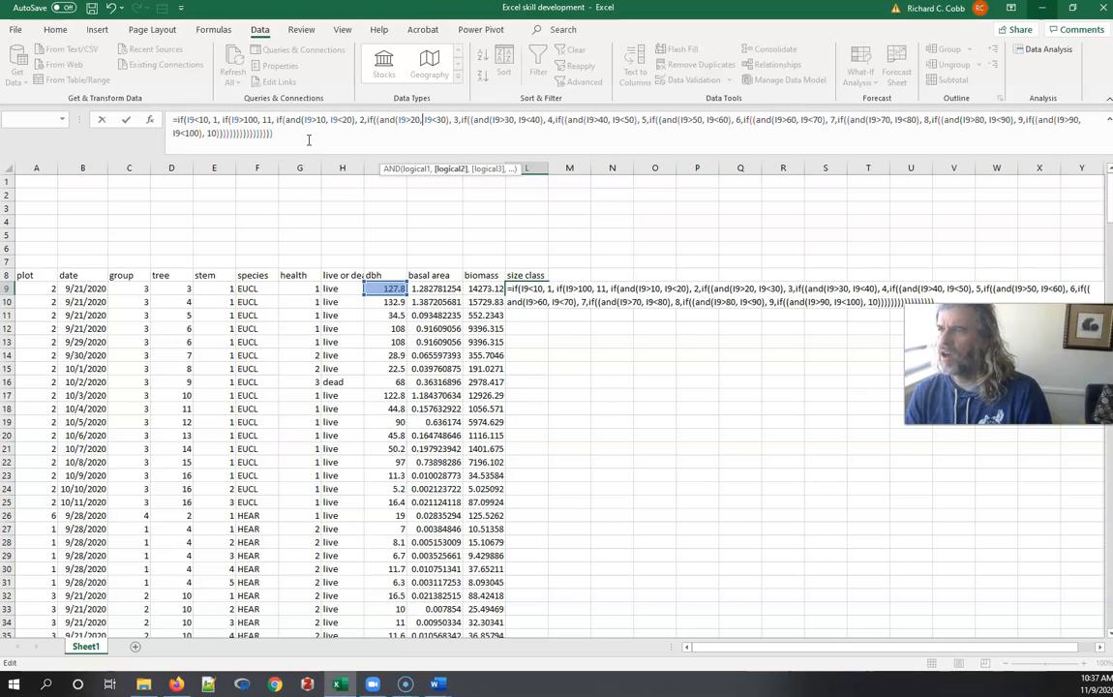
key(Right)
key(Right)
key(Right)
key(Right)
key(Right)
key(Right)
key(Right)
key(Right)
key(Right)
key(Right)
key(Right)
key(Right)
key(Right)
key(Right)
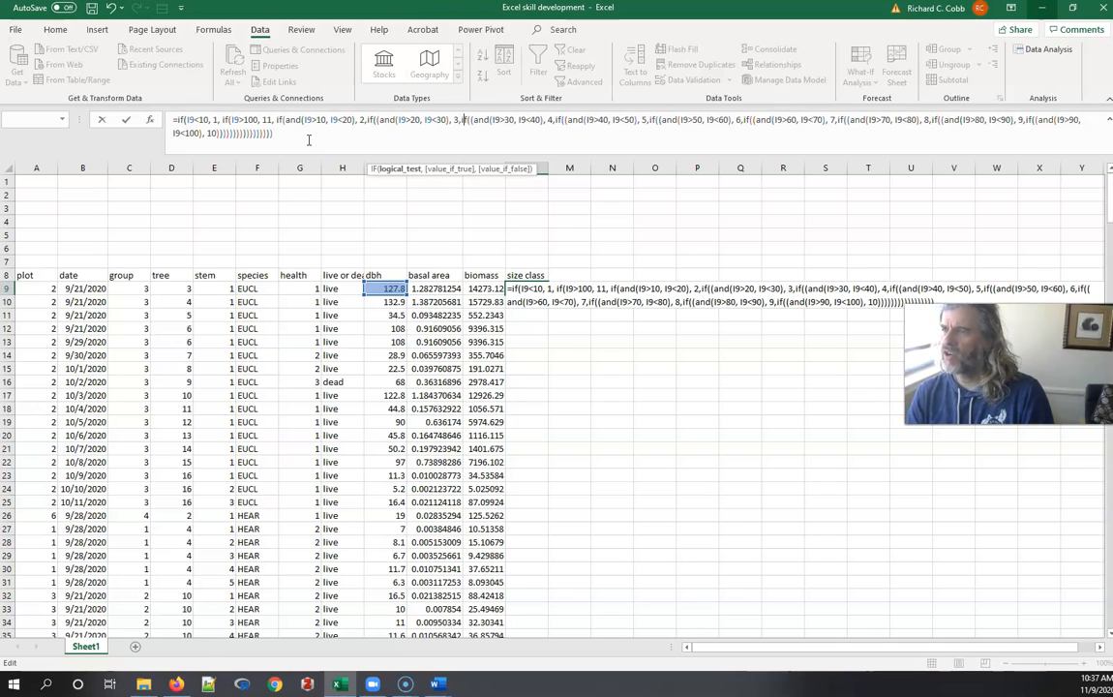
key(Right)
key(Right)
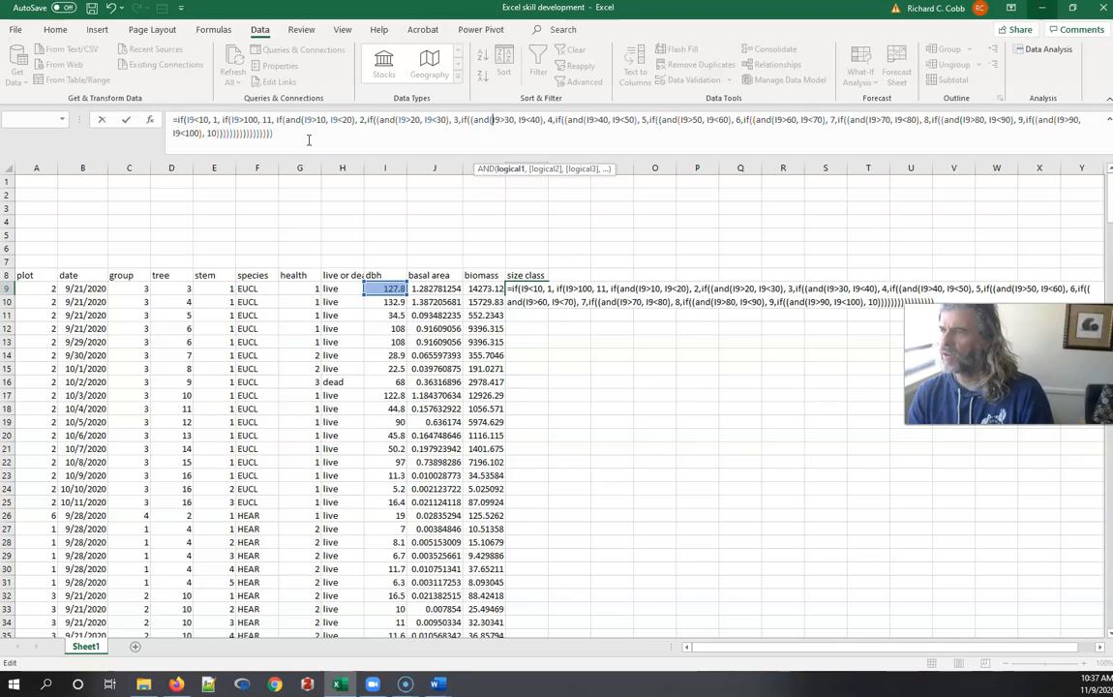
key(Right)
key(Right)
key(Right)
key(Right)
key(Right)
key(Right)
key(Right)
key(Right)
key(Right)
key(Right)
key(Right)
key(Right)
key(Right)
key(Right)
key(Right)
key(Right)
key(Right)
key(Right)
key(Right)
key(Right)
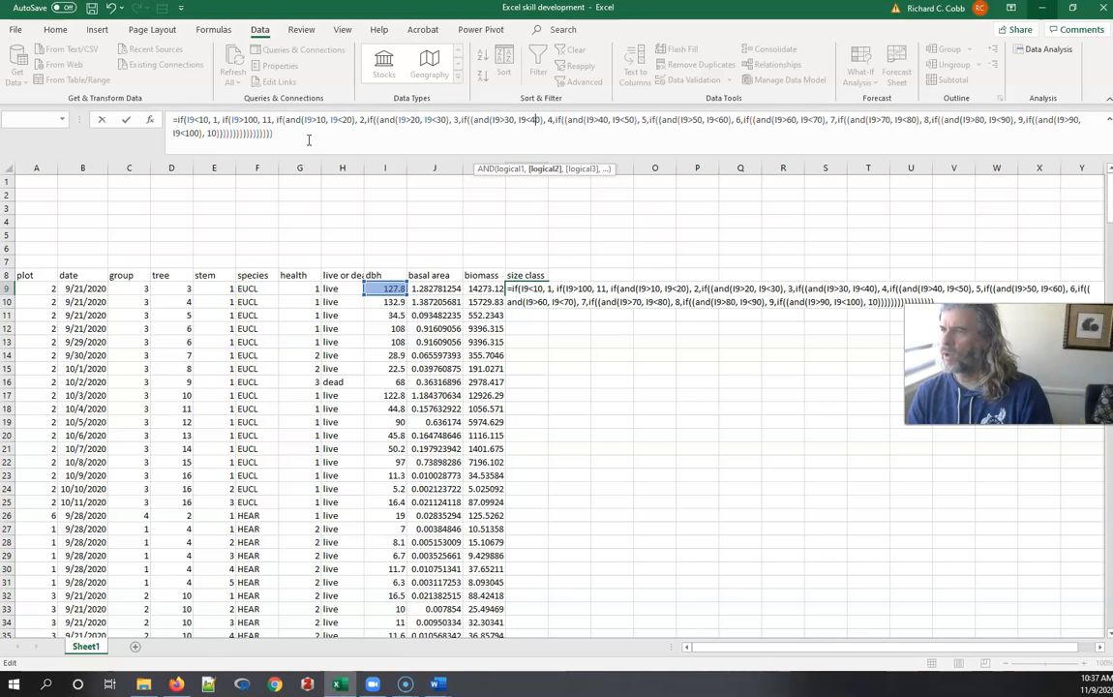
key(Right)
key(Right)
key(Right)
key(Right)
key(Right)
key(Right)
key(Right)
key(Right)
key(Right)
key(Right)
key(Right)
key(Right)
key(Right)
key(Right)
key(Right)
key(Right)
key(Right)
key(Right)
key(Right)
key(Right)
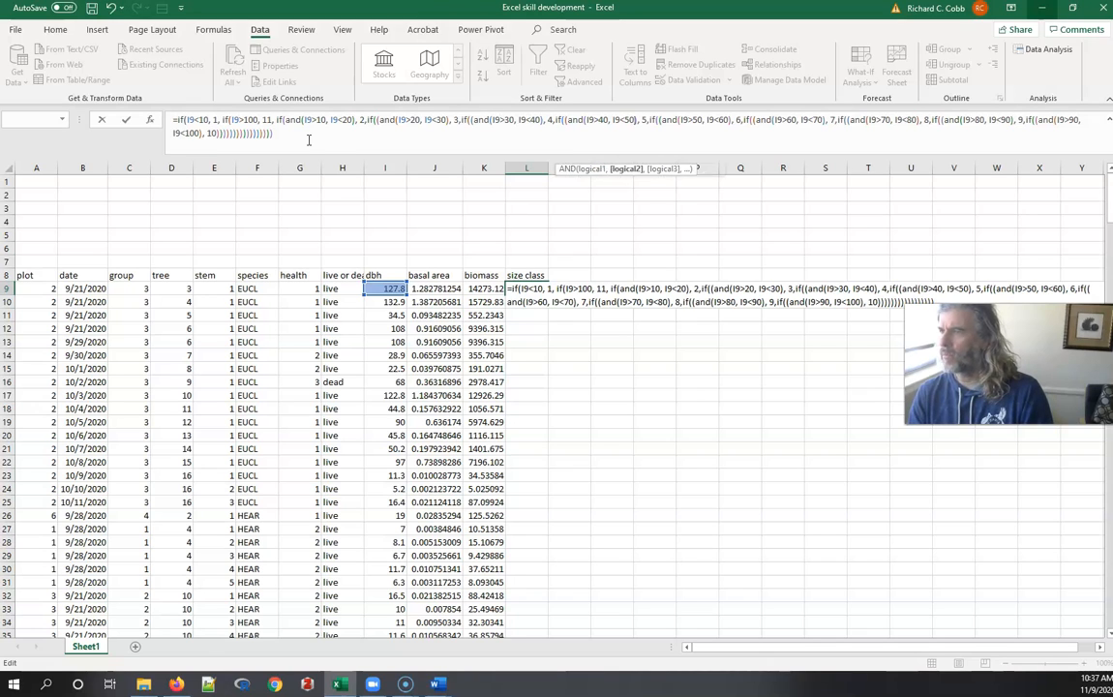
key(Right)
key(Right)
key(Right)
key(Right)
key(Right)
key(Right)
key(Right)
key(Right)
key(Right)
key(Right)
key(Right)
key(Right)
key(Right)
key(Right)
key(Right)
key(Right)
key(Right)
key(Right)
key(Right)
key(Right)
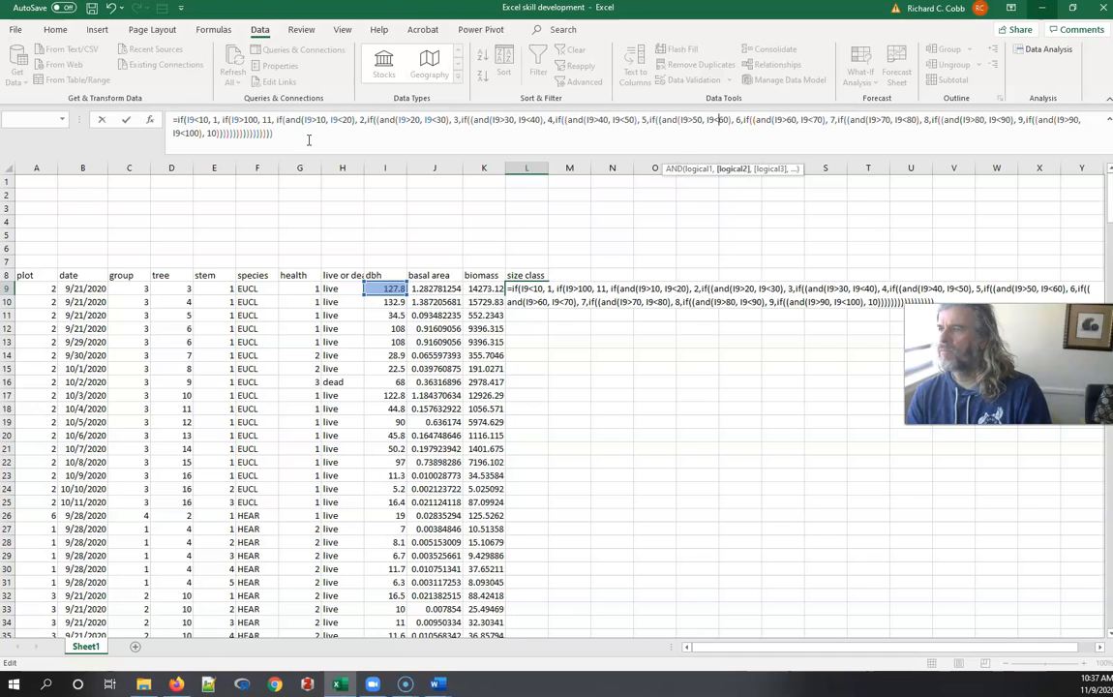
Step: Step through the rest of the size class formula from the I9<60 condition to the final result 10, checking each nested IF and AND
key(Right)
key(Right)
key(Right)
key(Right)
key(Right)
key(Right)
key(Right)
key(Right)
key(Right)
key(Right)
key(Right)
key(Right)
key(Right)
key(Right)
key(Right)
key(Right)
key(Right)
key(Right)
key(Right)
key(Right)
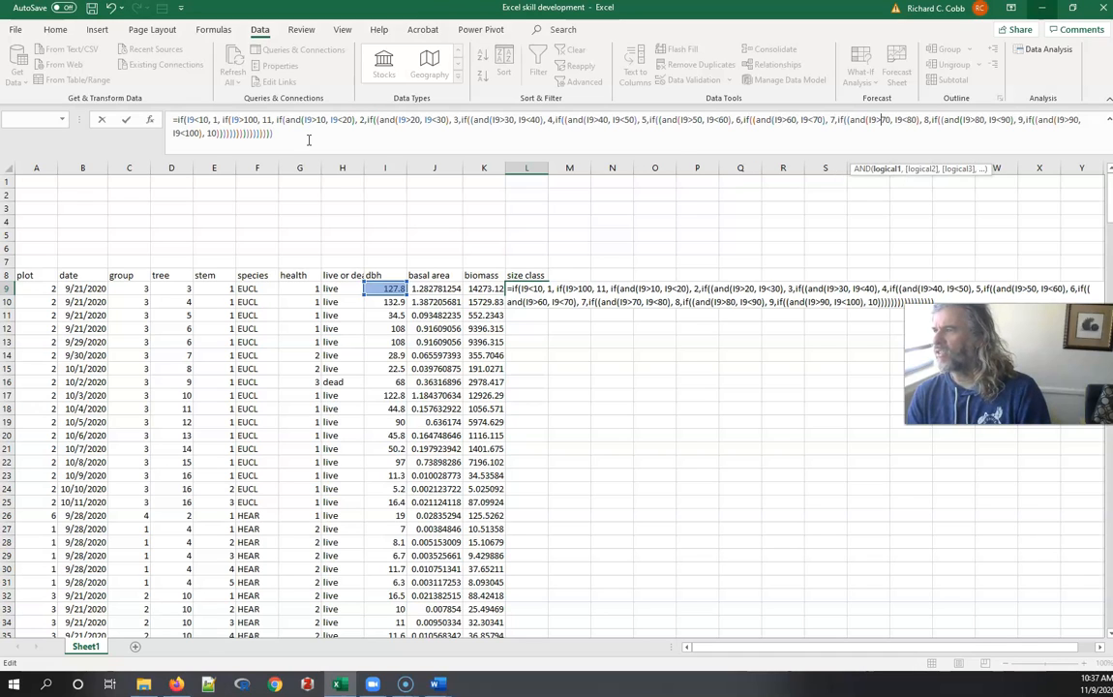
key(Right)
key(Right)
key(Right)
key(Right)
key(Right)
key(Right)
key(Right)
key(Right)
key(Right)
key(Right)
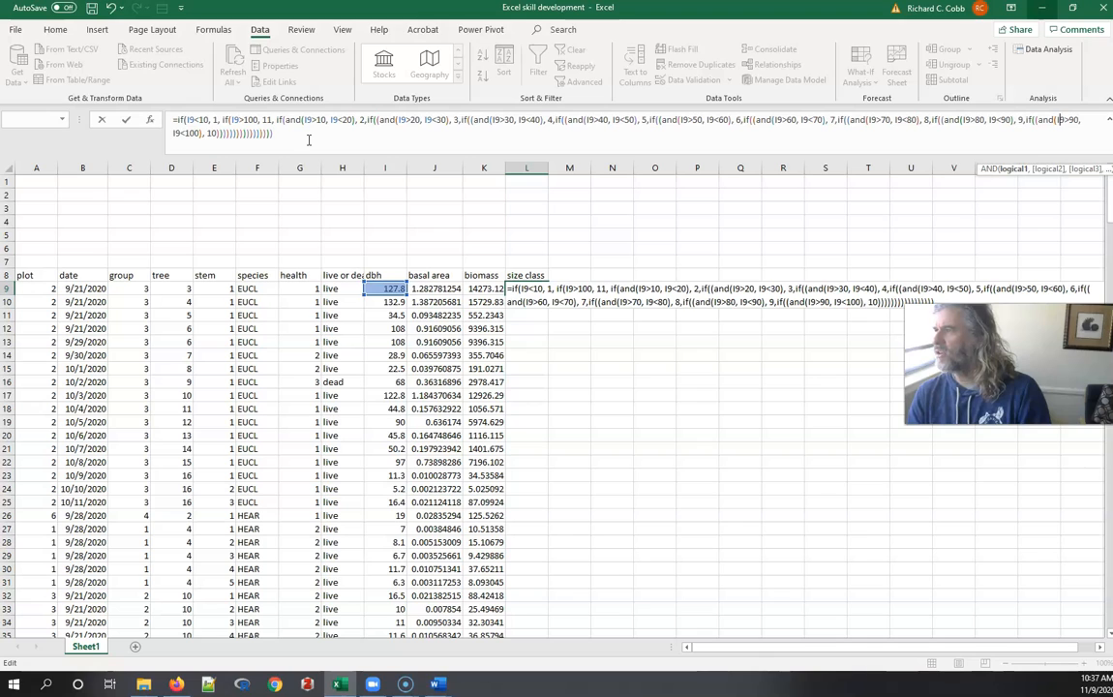
key(Right)
key(Left)
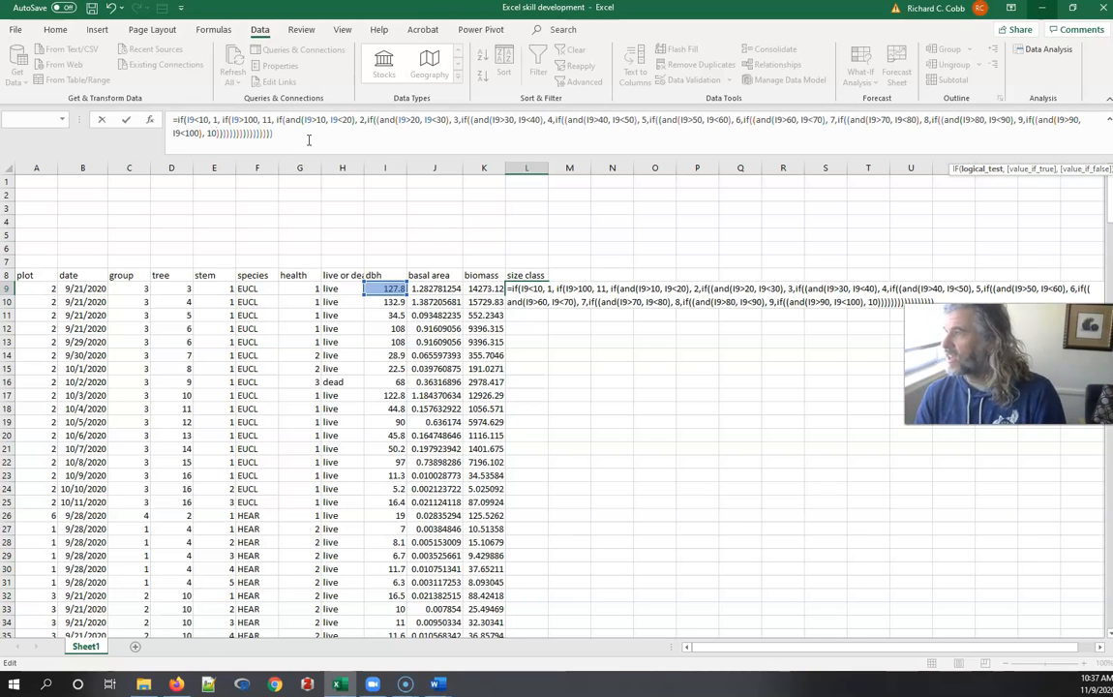
key(Right)
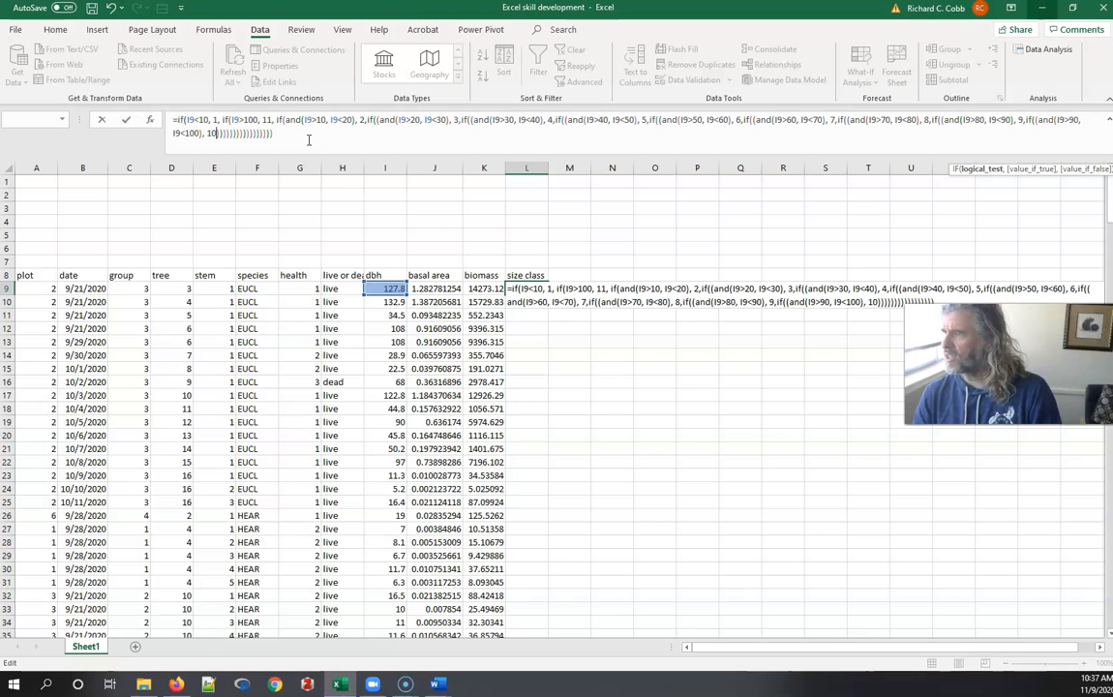
Step: Add more closing parentheses at the end of the size class formula and try to enter it again
key(Right)
key(Right)
key(Right)
key(Right)
key(Right)
key(Right)
key(Right)
key(Right)
key(Right)
key(Right)
key(Right)
key(Right)
key(Right)
key(Right)
key(Right)
key(Right)
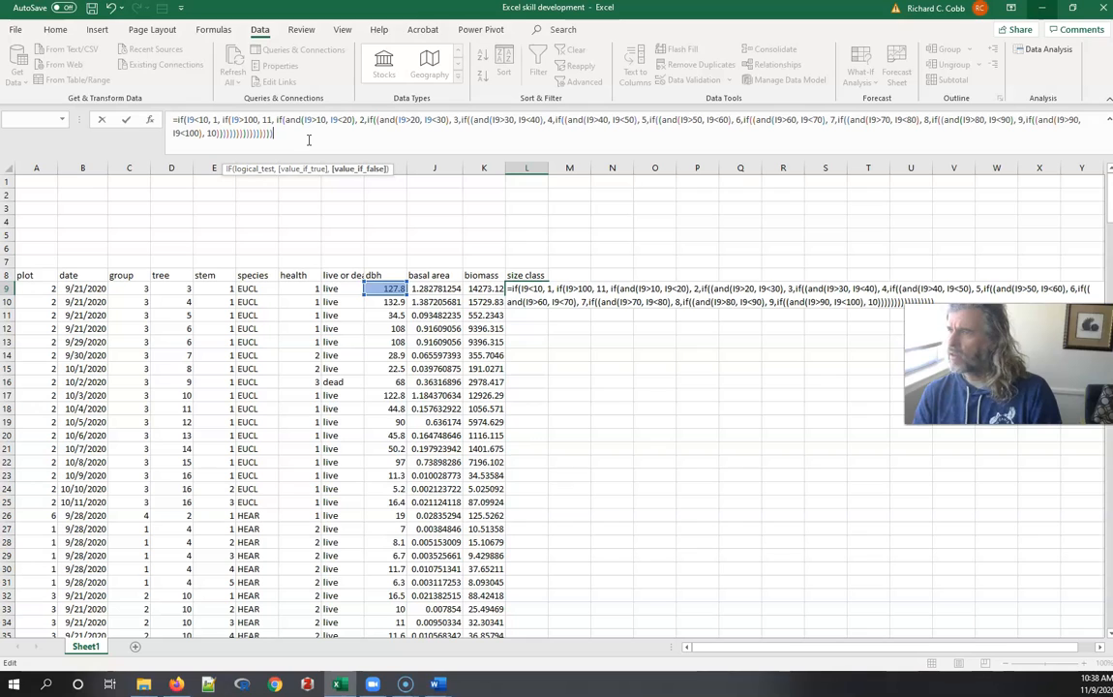
key(Right)
key(Return)
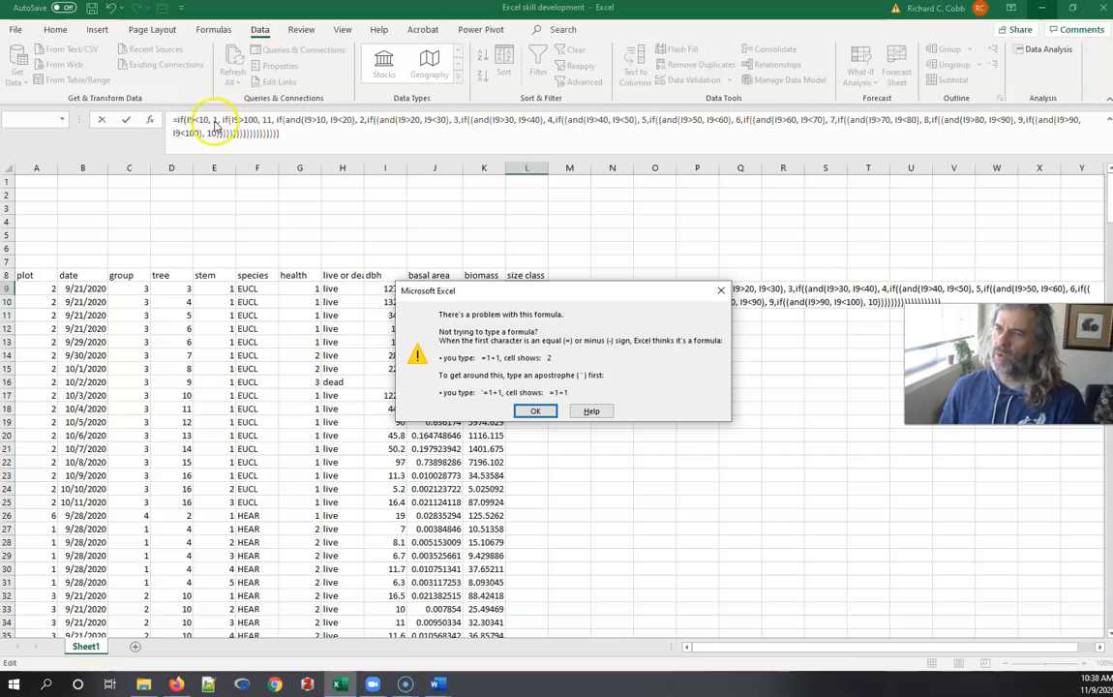
click(538, 412)
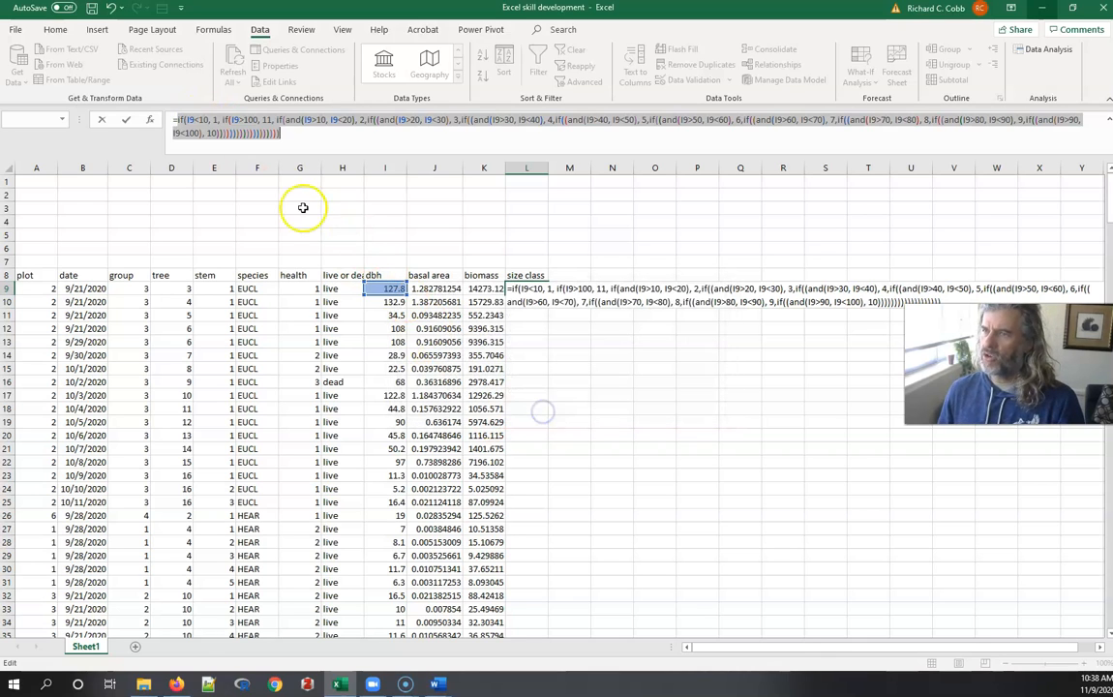
Step: Enclose the size class results 1 and 2 in double quotation marks within the formula
click(214, 119)
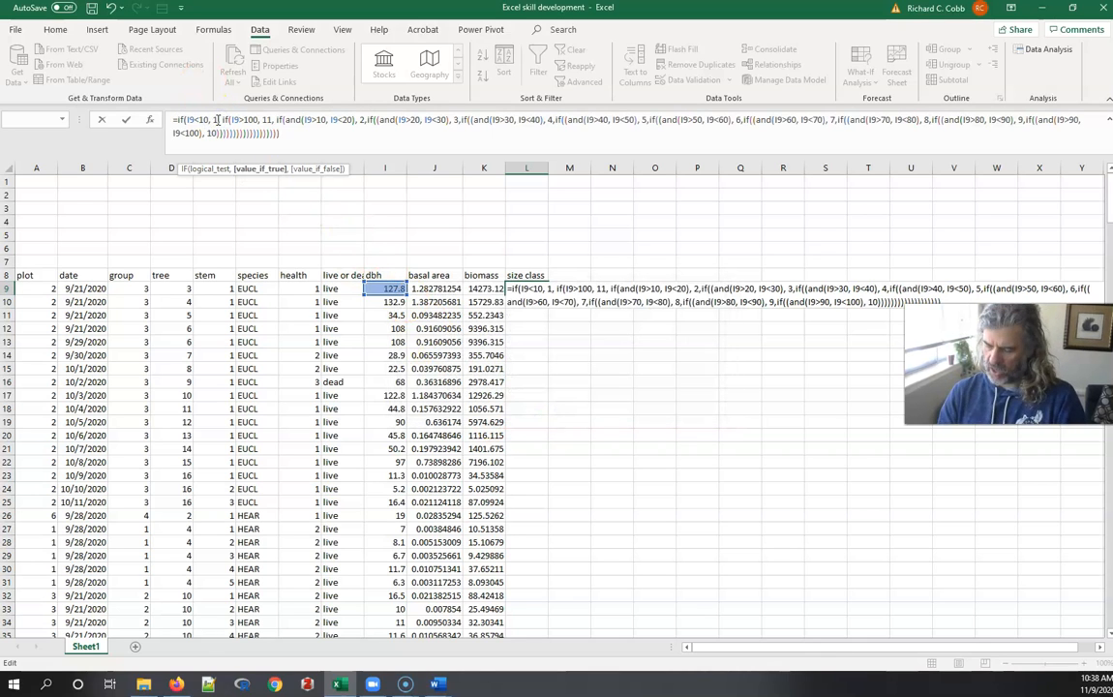
text(")
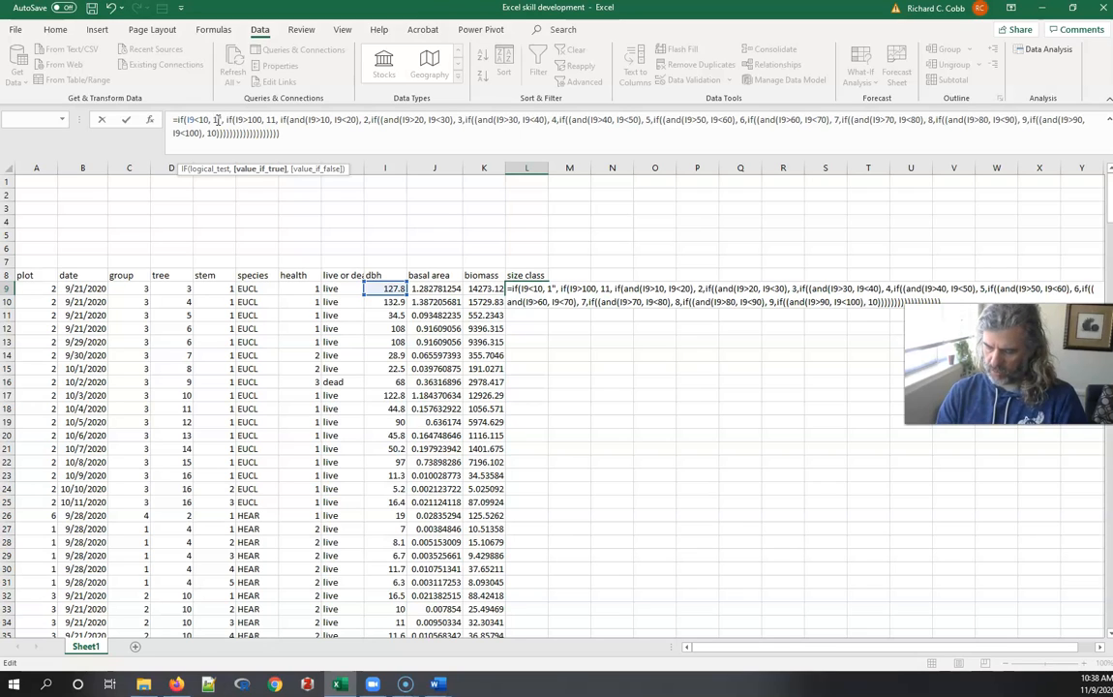
click(217, 120)
text(")
key(Right)
key(Right)
key(Right)
key(Right)
key(Right)
key(Right)
key(Right)
key(Right)
key(Right)
key(Right)
key(Right)
key(Right)
key(Right)
key(Right)
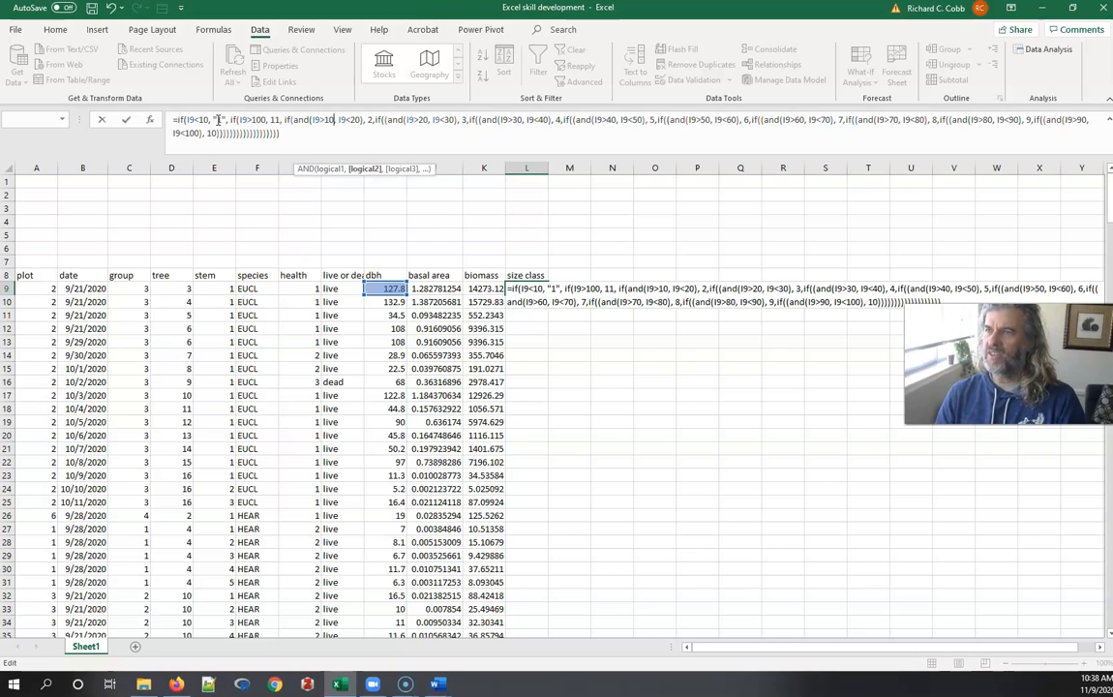
key(Right)
key(Right)
key(Right)
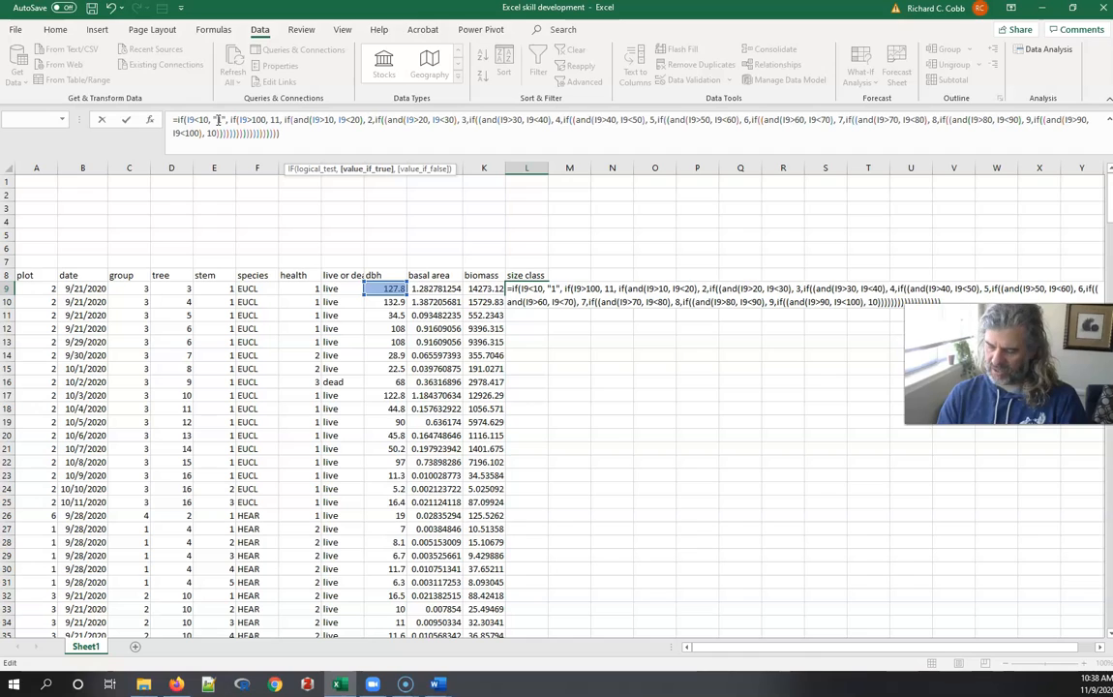
text("1")
Step: Enclose the size class result 3, for dbh between 20 and 30, in double quotation marks
key(Right)
key(Right)
key(Right)
key(Right)
key(Right)
key(Right)
key(Right)
key(Right)
key(Right)
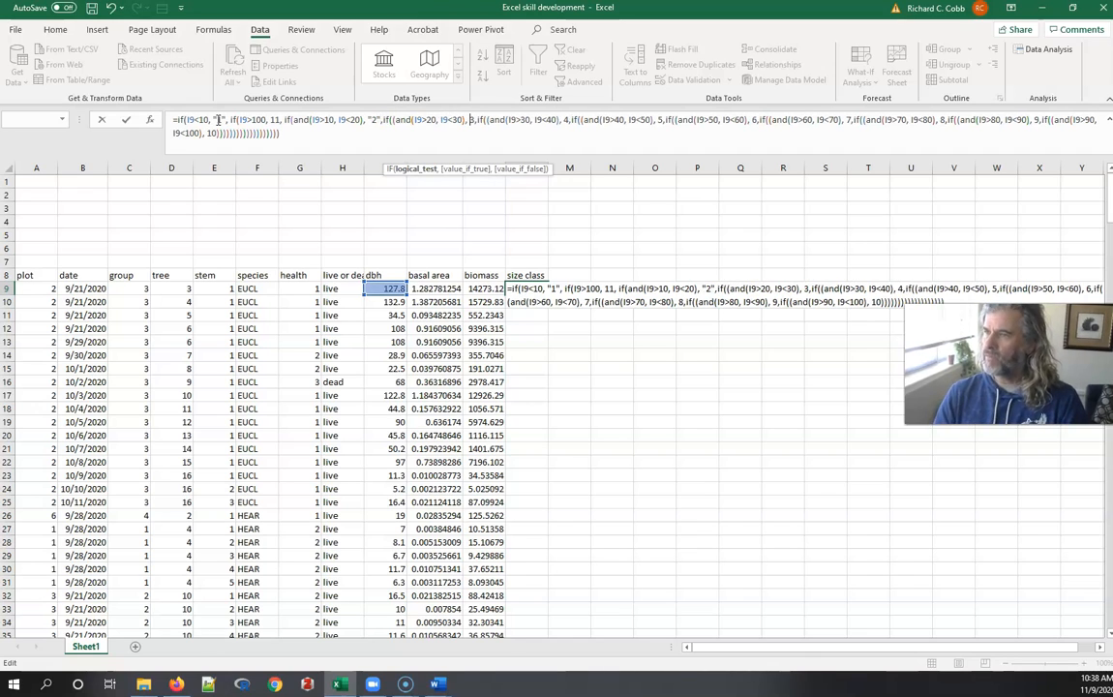
text("1)
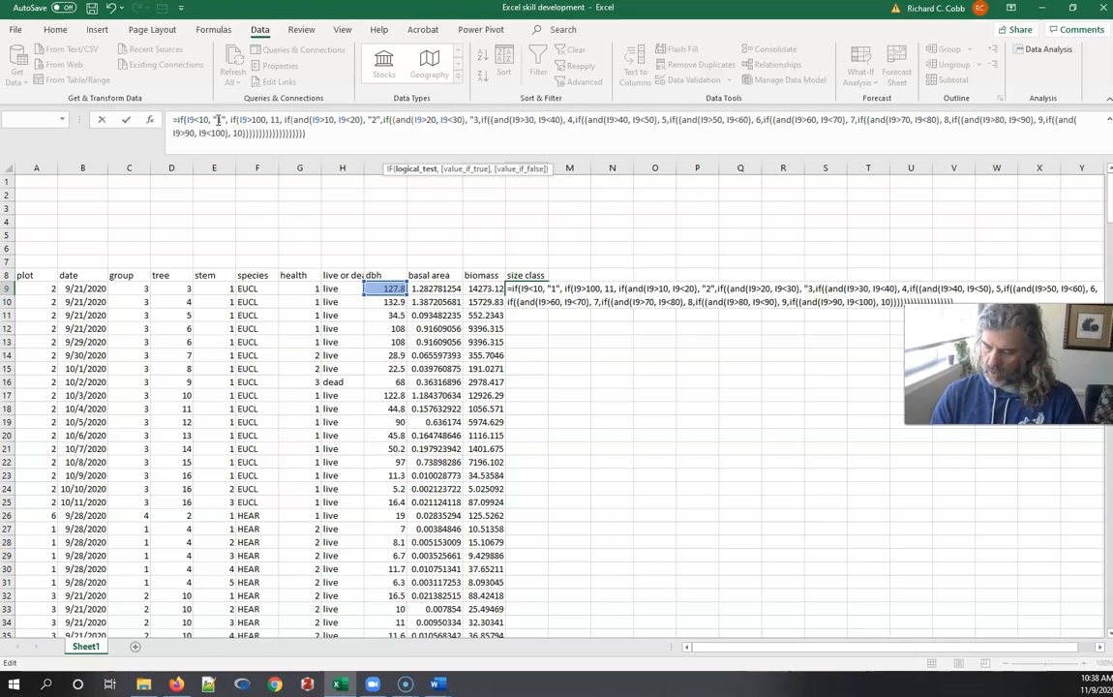
text(")
Step: Enclose the size class result 4, for dbh between 30 and 40, in double quotation marks
key(Right)
key(Right)
key(Right)
key(Right)
key(Right)
key(Right)
key(Right)
key(Right)
key(Right)
key(Right)
key(Right)
key(Right)
key(Right)
key(Right)
key(Right)
key(Right)
key(Right)
key(Right)
key(Right)
key(Right)
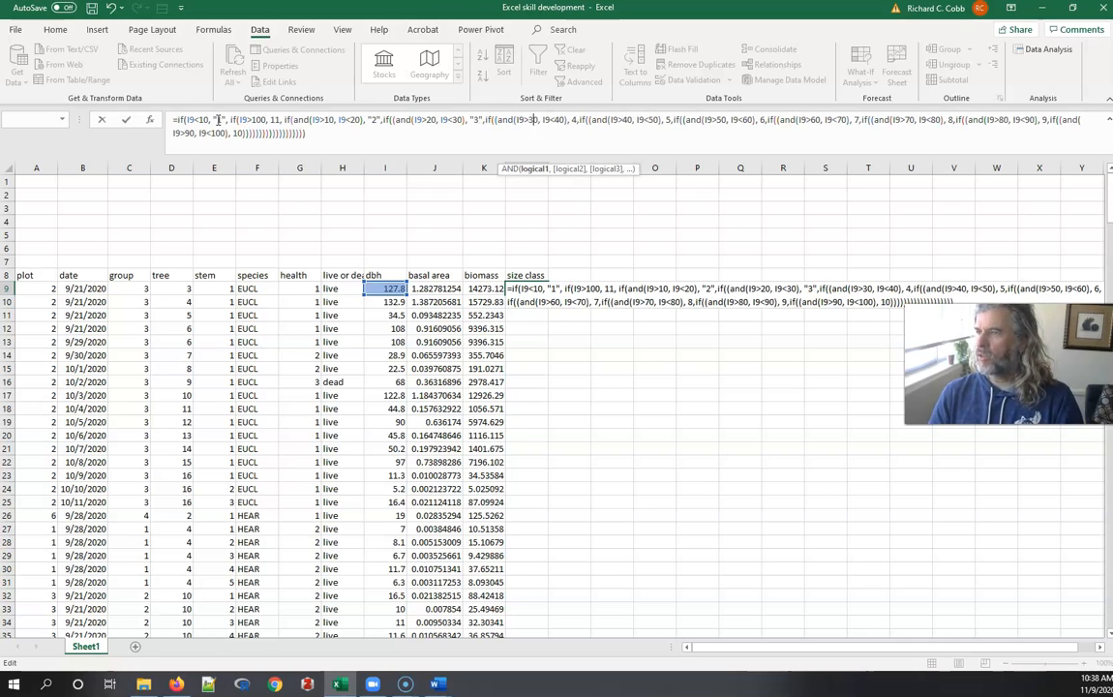
text("1)
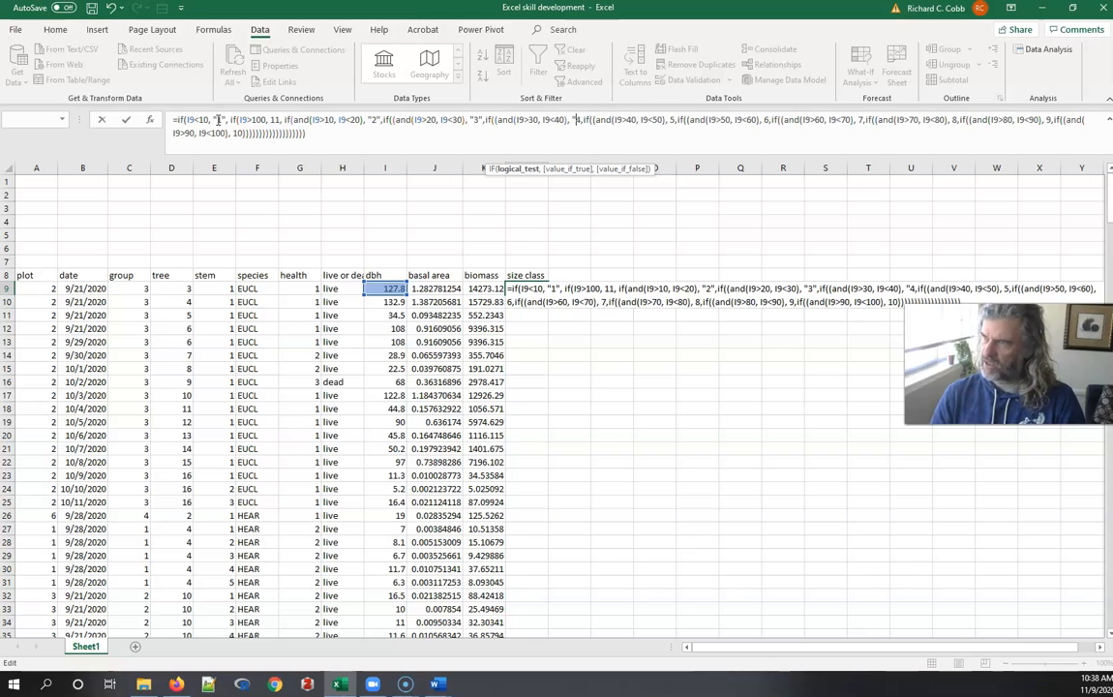
text(")
Step: Enclose the size class result 5, for dbh between 40 and 50, in double quotation marks
key(Right)
key(Right)
key(Right)
key(Right)
key(Right)
key(Right)
key(Right)
key(Right)
key(Right)
key(Right)
key(Right)
key(Right)
key(Right)
key(Right)
key(Right)
key(Right)
key(Right)
key(Right)
key(Right)
key(Right)
text("1)
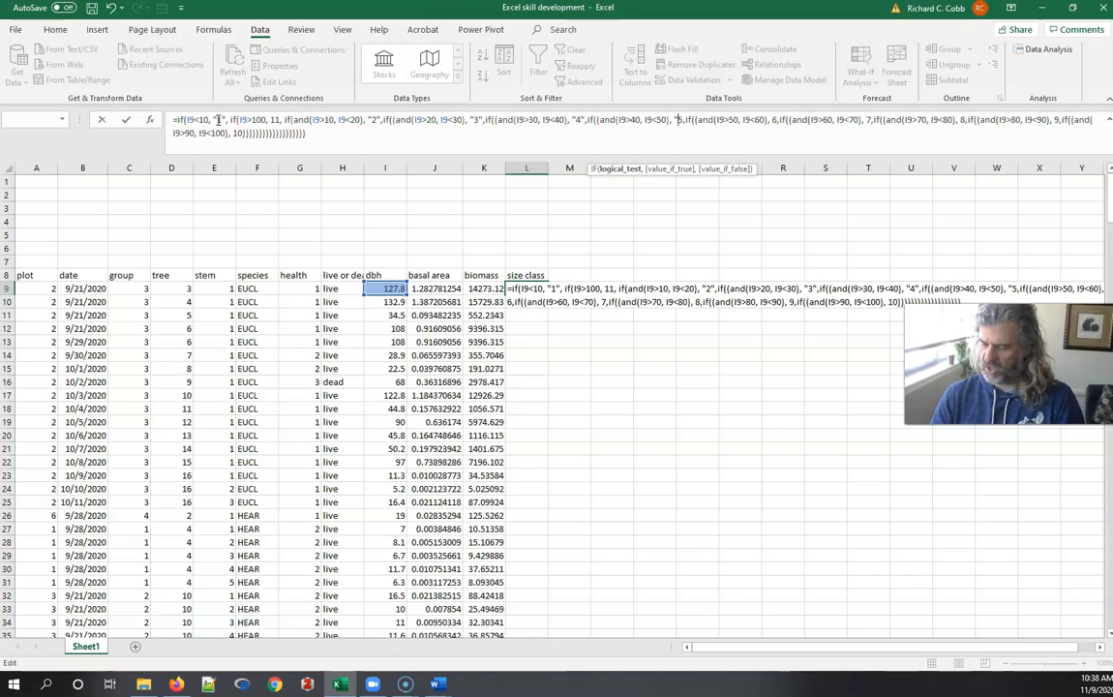
text(")
Step: Close the quotation marks around size class result 5 and enclose result 6, for dbh between 50 and 60, in double quotation marks
key(Right)
key(Right)
key(Right)
key(Right)
key(Right)
key(Right)
key(Right)
key(Right)
key(Right)
key(Right)
key(Right)
key(Right)
key(Right)
key(Right)
key(Right)
key(Right)
key(Right)
key(Right)
key(Right)
key(Right)
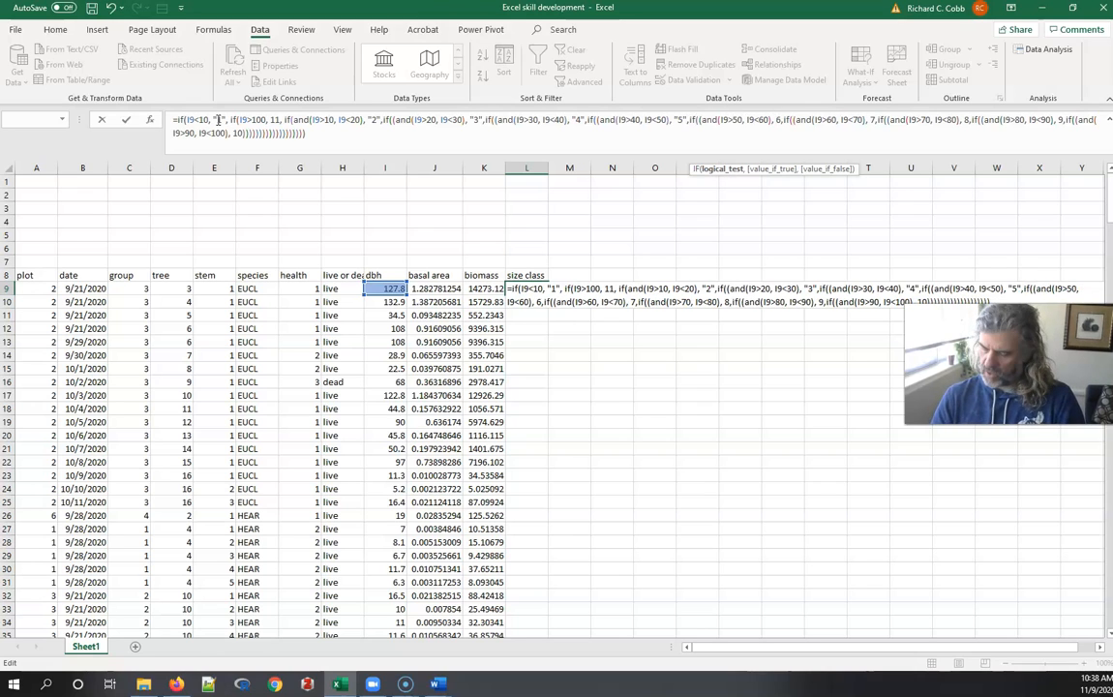
text("1")
Step: Enclose the size class result 7, for dbh between 60 and 70, in double quotation marks
key(Right)
key(Right)
key(Right)
key(Right)
key(Right)
key(Right)
key(Right)
key(Right)
key(Right)
key(Right)
key(Right)
key(Right)
key(Right)
key(Right)
key(Right)
key(Right)
key(Right)
key(Right)
key(Right)
key(Right)
key(Right)
key(Right)
key(Right)
key(Right)
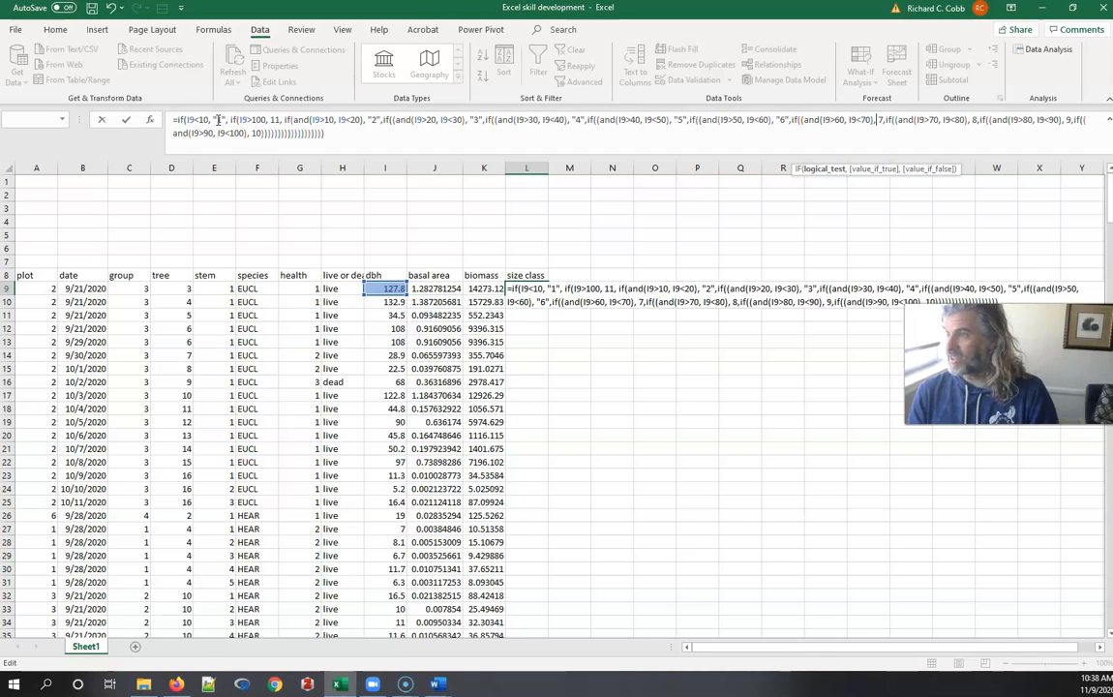
text(")
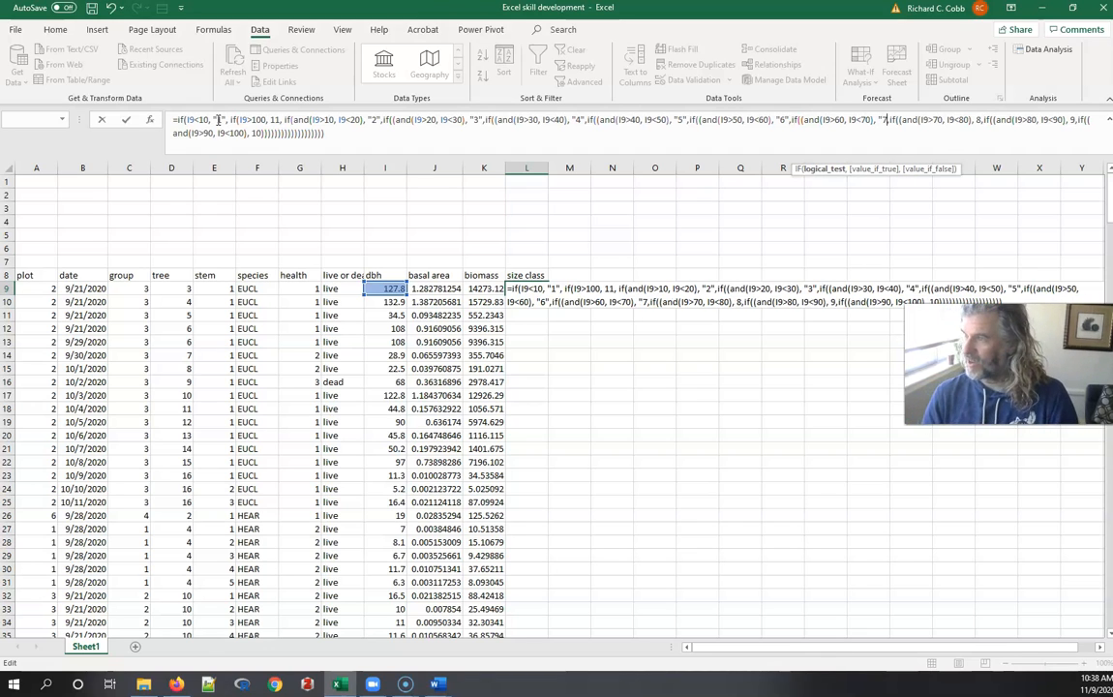
key(Right)
text(")
Step: Enclose the size class result 8, for dbh between 70 and 80, in double quotation marks
key(Right)
key(Right)
key(Right)
key(Right)
key(Right)
key(Right)
key(Right)
key(Right)
key(Right)
key(Right)
key(Right)
key(Right)
key(Right)
key(Right)
key(Right)
key(Right)
key(Right)
key(Right)
key(Right)
key(Right)
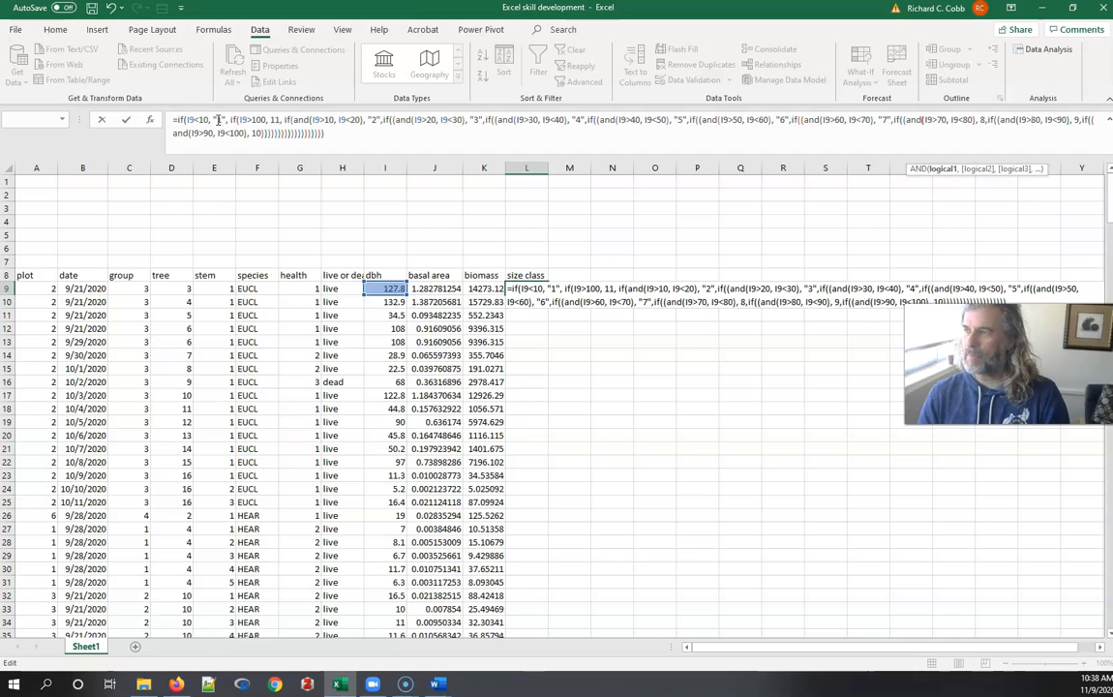
text("1)
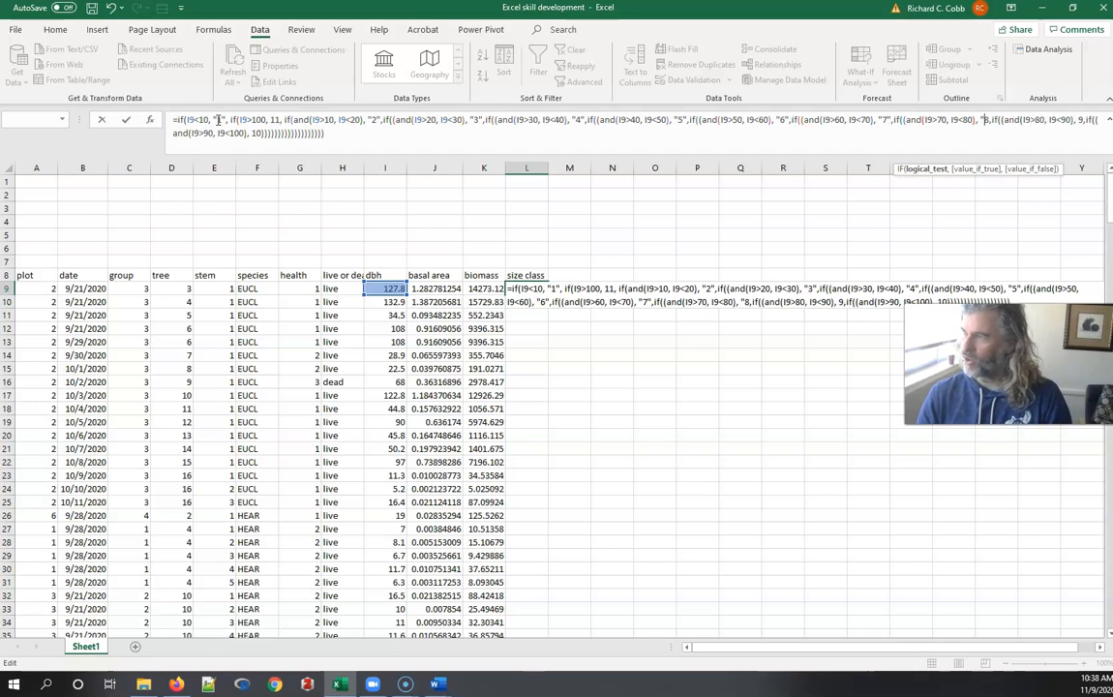
text(")
Step: Enclose the size class result 9, for dbh between 80 and 90, in double quotation marks
key(Right)
key(Right)
key(Right)
key(Right)
key(Right)
key(Right)
key(Right)
key(Right)
key(Right)
key(Right)
key(Right)
key(Right)
key(Right)
key(Right)
key(Right)
key(Right)
key(Right)
key(Right)
key(Right)
key(Right)
key(Right)
key(Right)
key(Right)
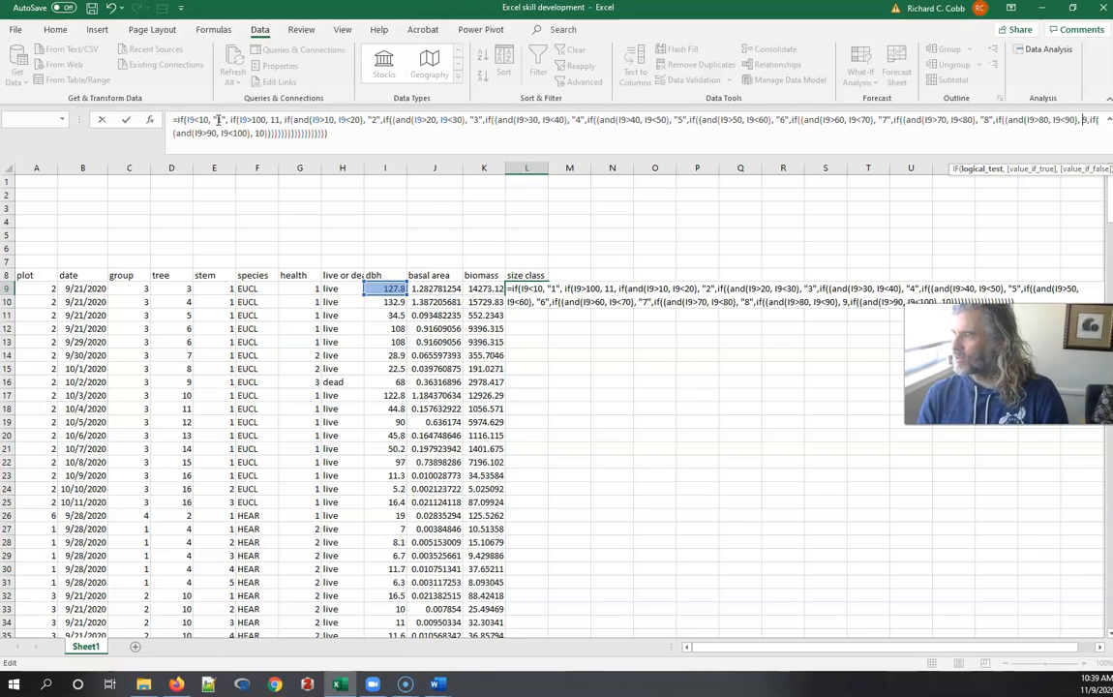
text("1")
Step: Enclose the size class result 10, for dbh between 90 and 100, in double quotation marks
key(Right)
key(Right)
key(Right)
key(Right)
key(Right)
key(Right)
key(Right)
key(Right)
key(Right)
key(Right)
key(Right)
key(Right)
key(Right)
key(Right)
key(Right)
key(Right)
key(Right)
key(Right)
key(Right)
text(), )
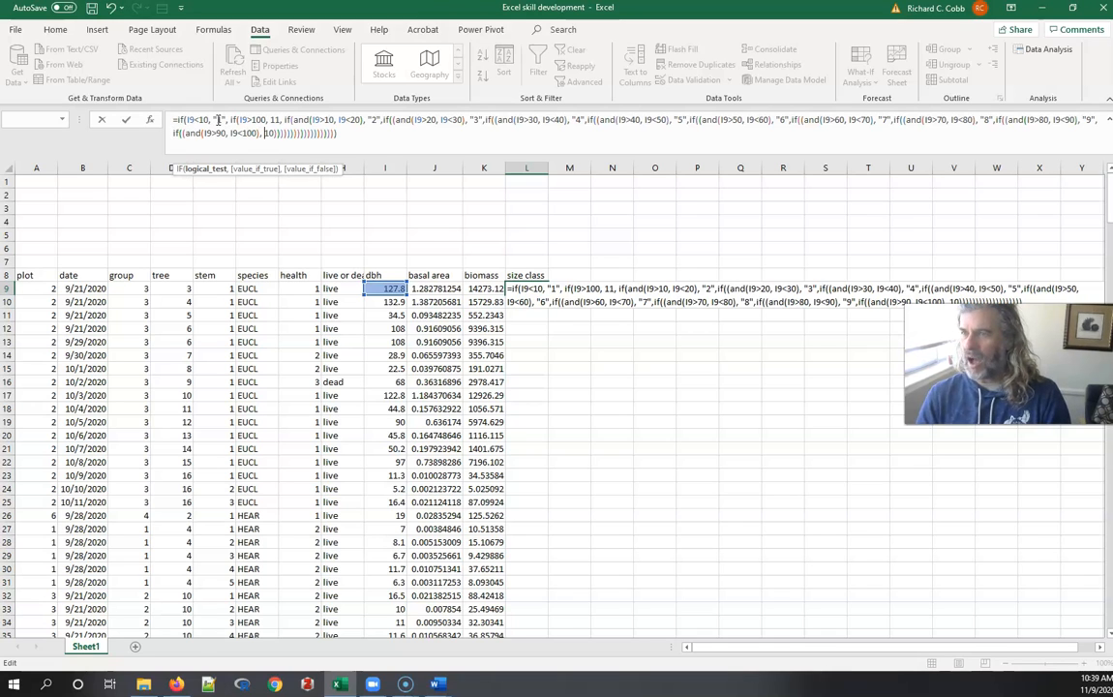
text(")
key(Right)
key(Right)
text("))
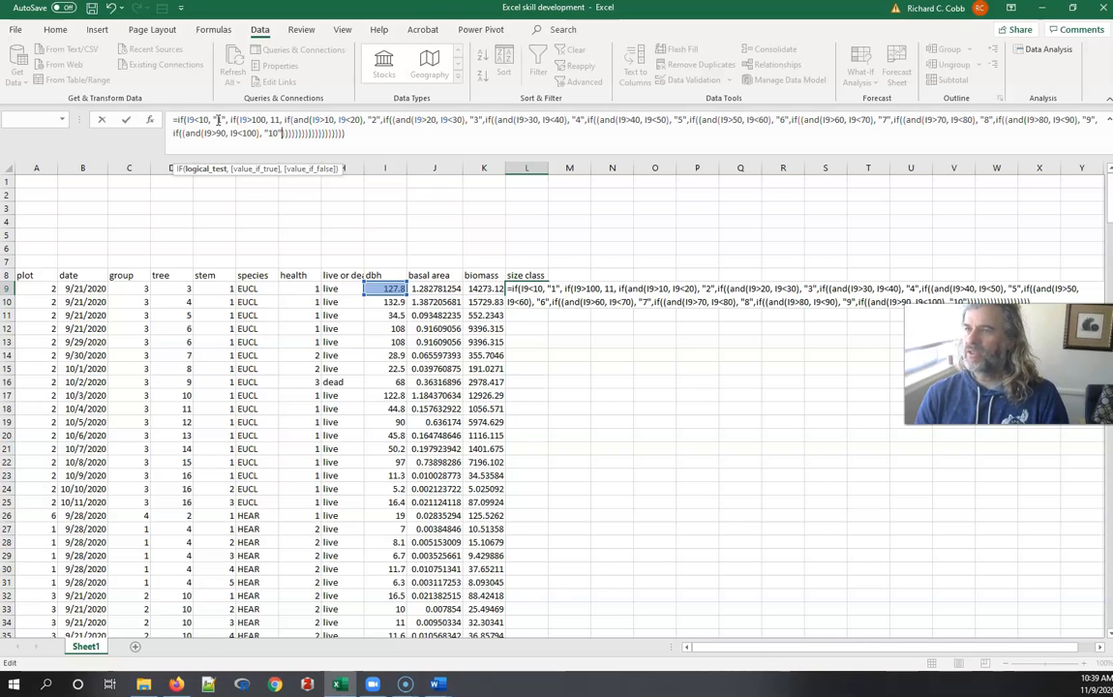
Step: Add "FALSE" as the value-if-false argument after "10" in the last IF and try to enter the formula
text(, )
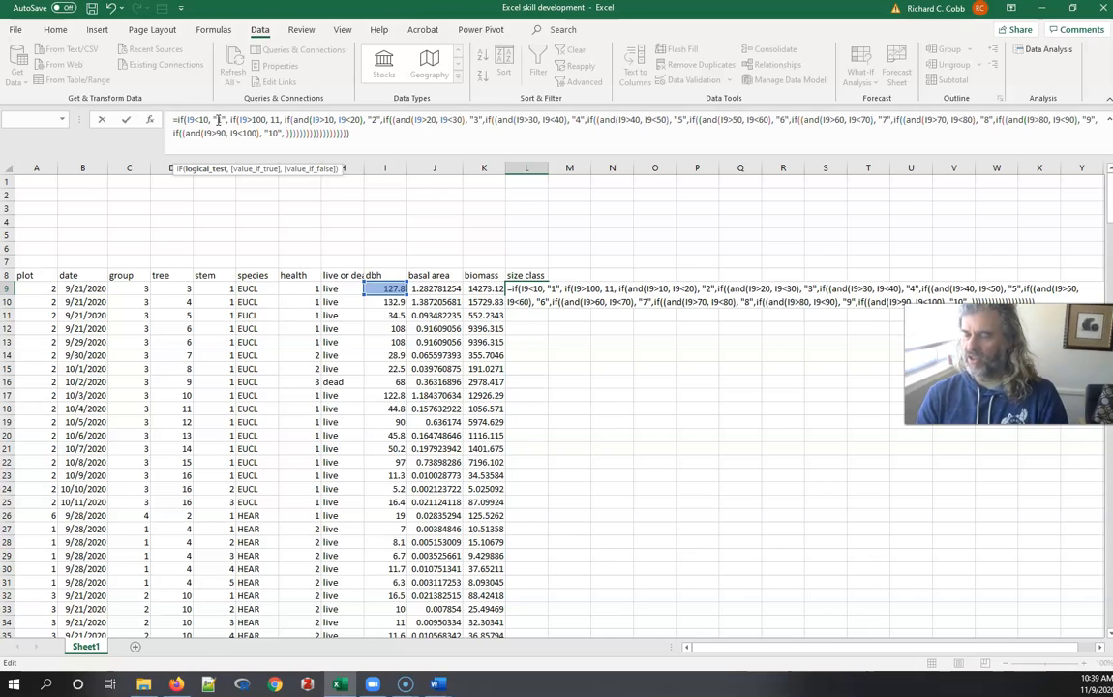
text("FALSE")
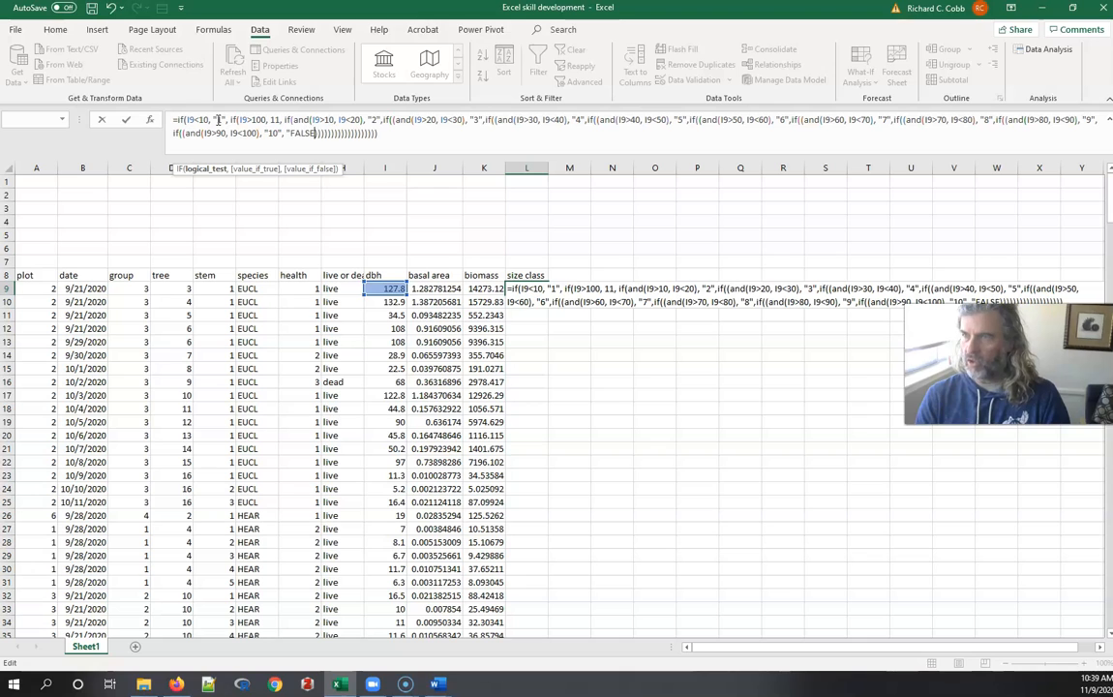
text())
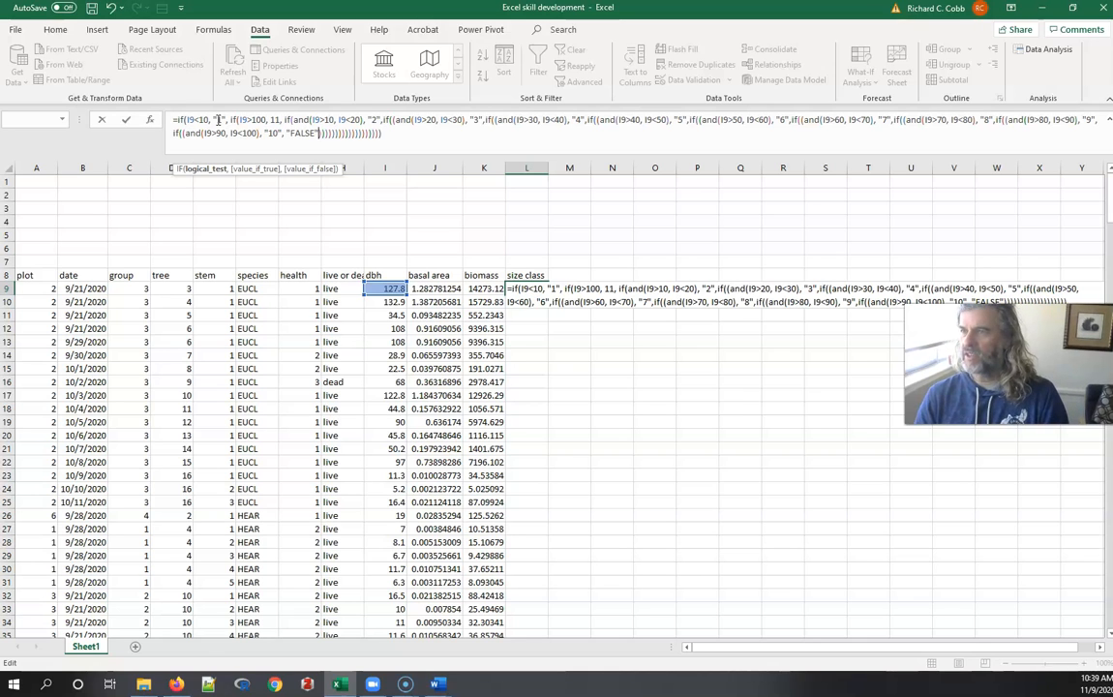
key(Return)
key(Return)
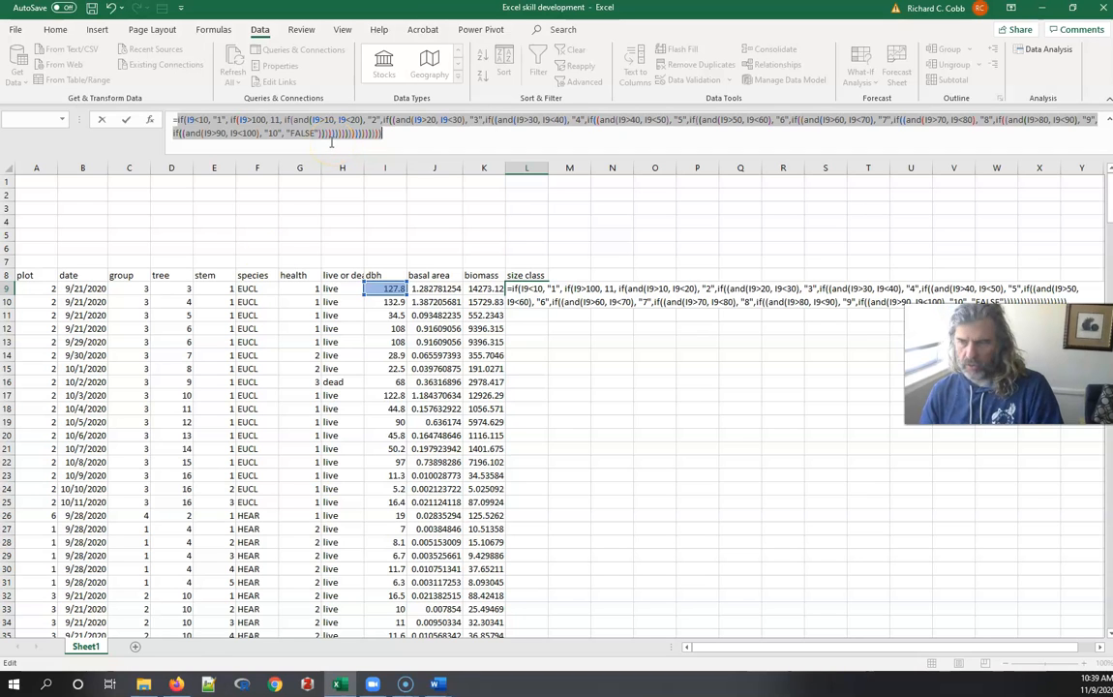
Step: Switch to Document1 in Word, paste a copy of the size class formula below the earlier version, and return to the Excel workbook
click(437, 684)
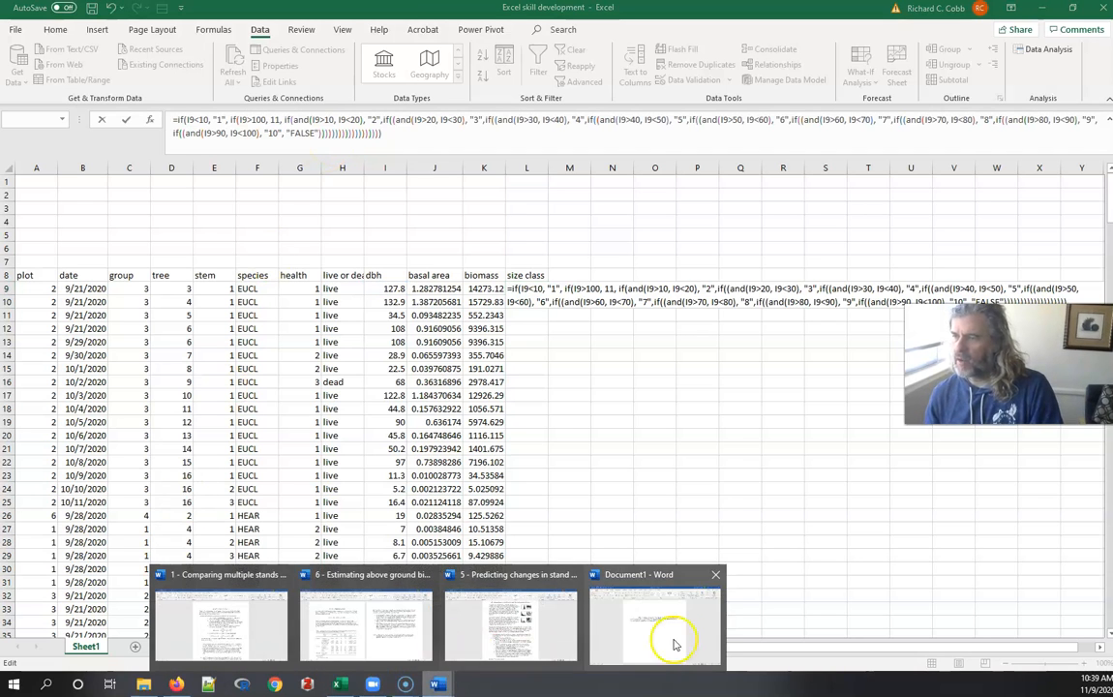
click(674, 644)
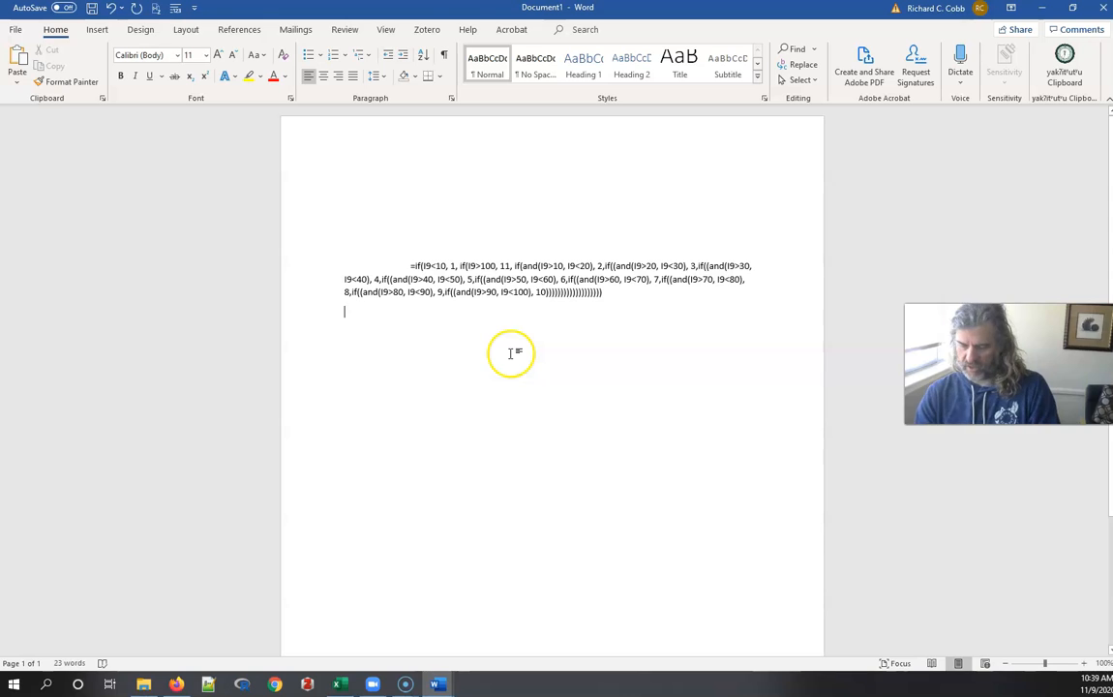
text(if(I9<10, "1", if(I9>100, 11, if(and(I9>10, I9<20), "2",if((and(I9>20, I9<30), "3",if((and(I9>30, I9<40), "4",if((and(I9>40, I9<50), "5",if((and(I9>50, I9<60), "6",if((and(I9>60, I9<70), "7",if((and(I9>70, I9<80), "8",if((and(I9>80, I9<90), "9",if((and(I9>90, I9<100), "10", "FALSE"))))))))))))))))))))
key(Return)
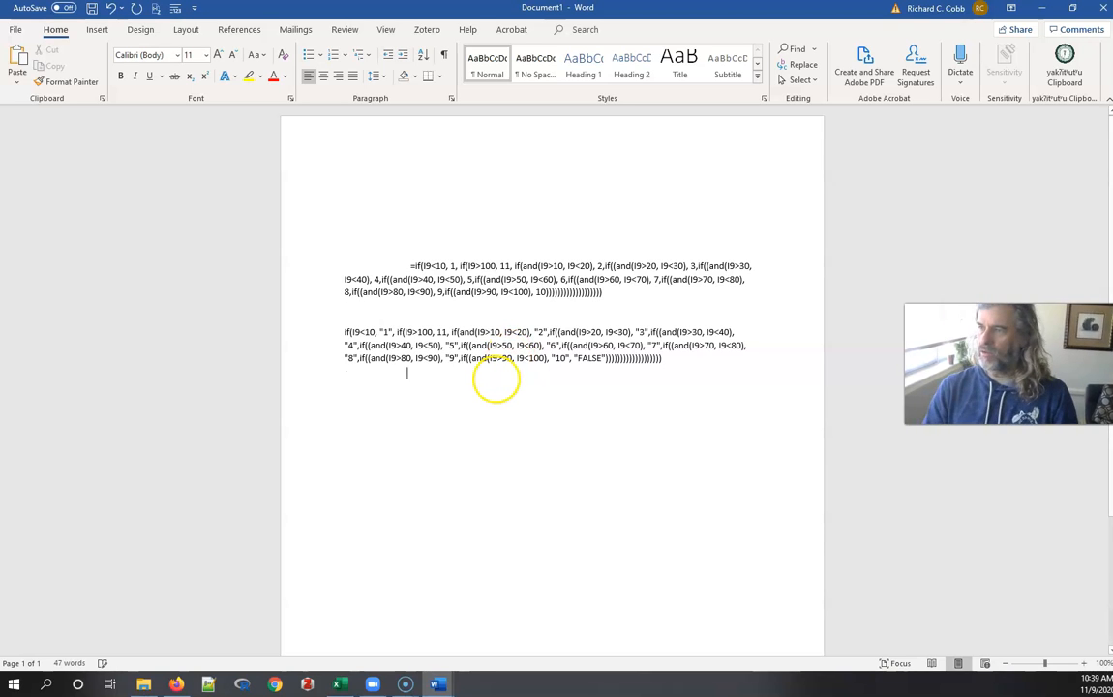
key(alt+Tab)
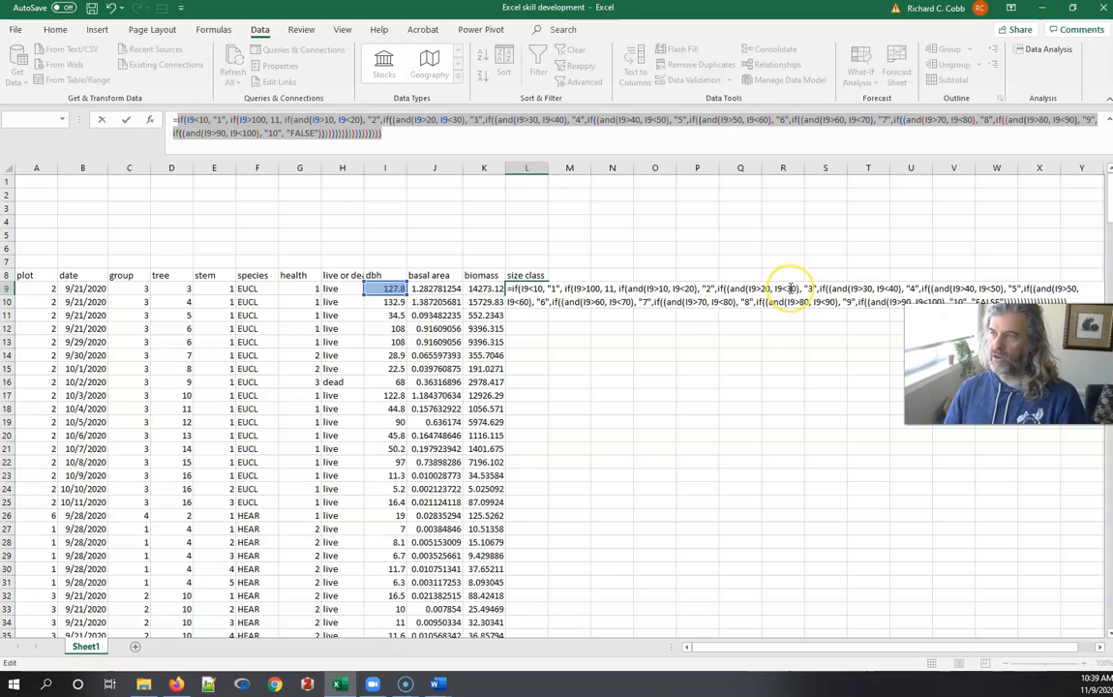
Step: Remove the quotation marks around FALSE at the end of the size class formula
click(387, 133)
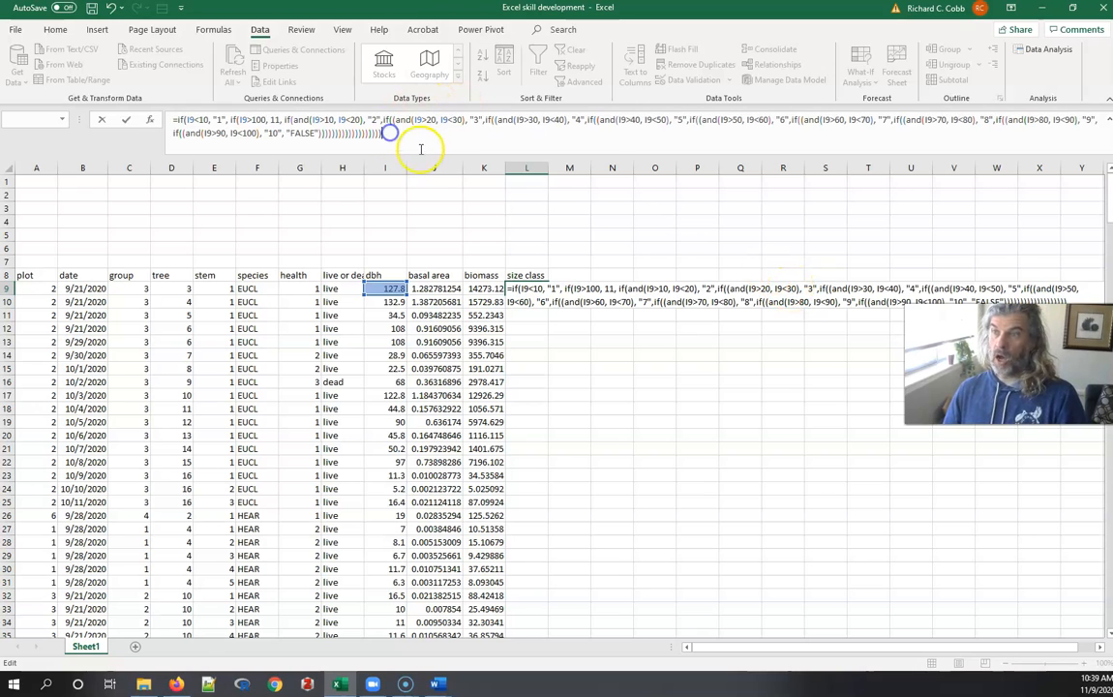
click(290, 132)
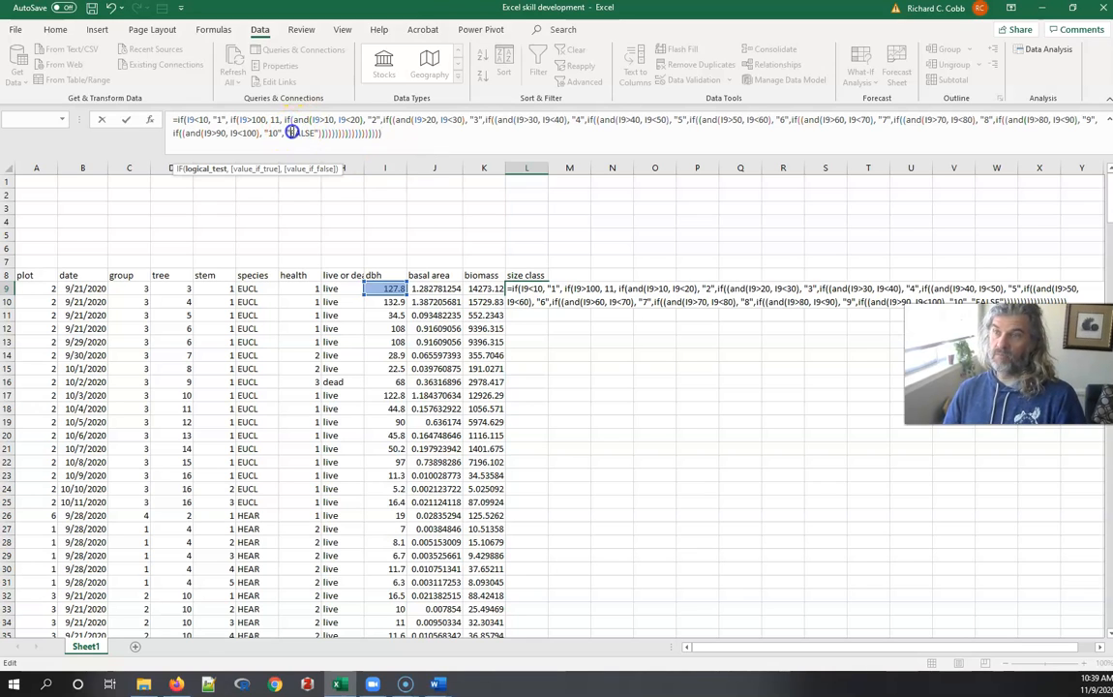
key(BackSpace)
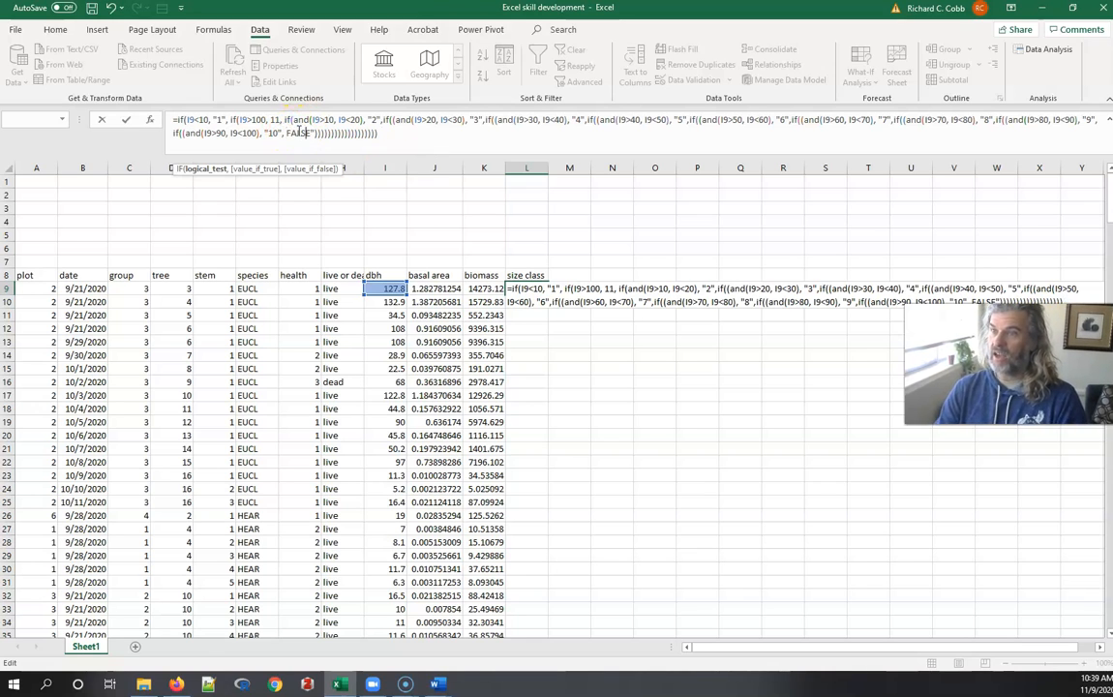
key(BackSpace)
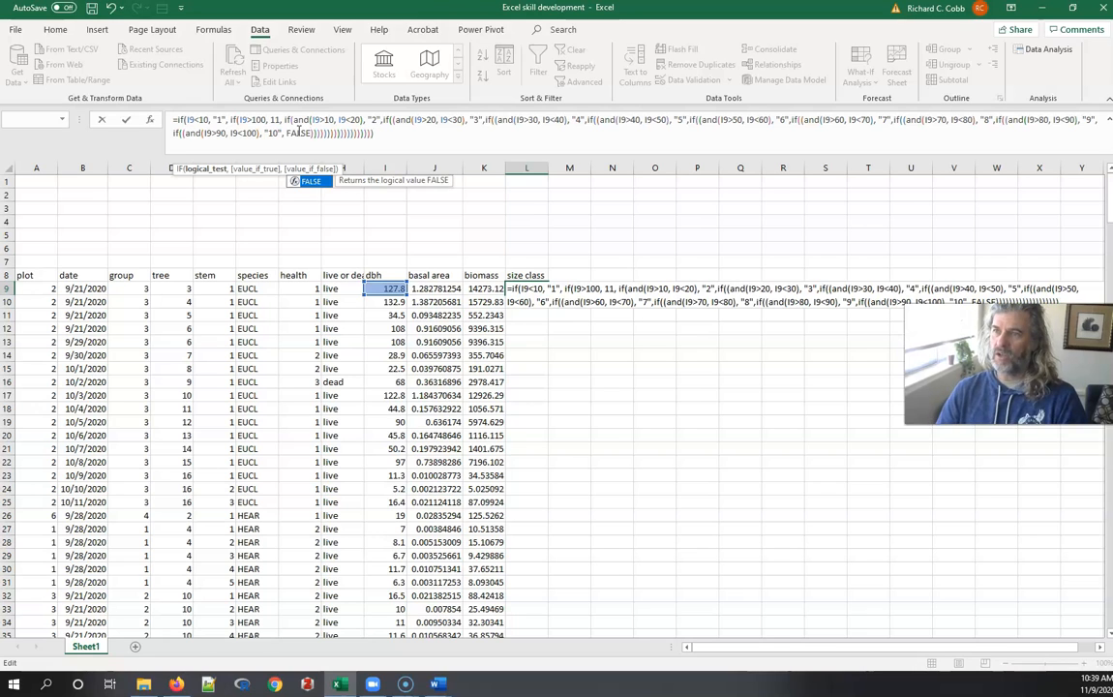
Step: Examine the arguments of the nested IF and AND functions for size classes 1 to 3 in the formula
click(215, 119)
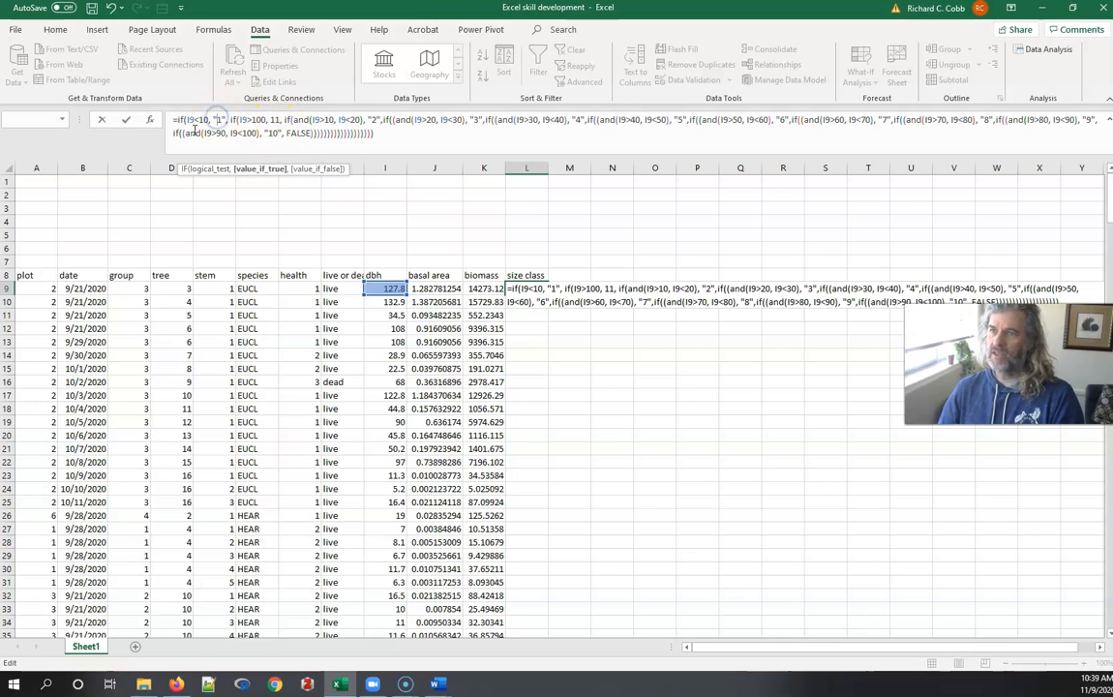
click(235, 119)
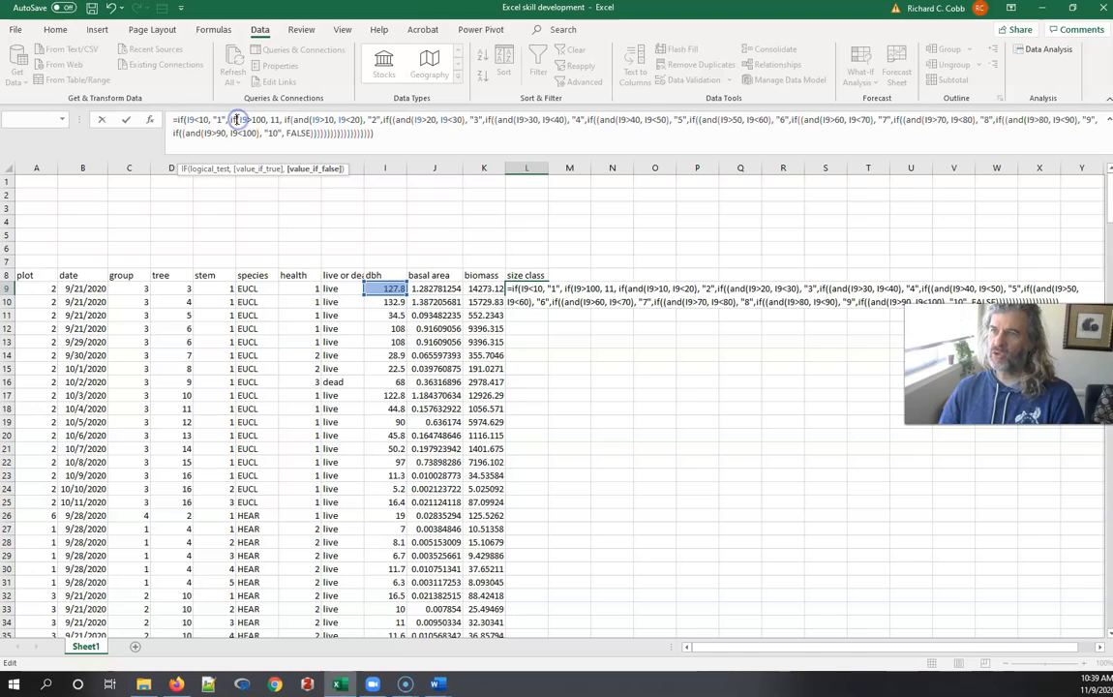
click(310, 119)
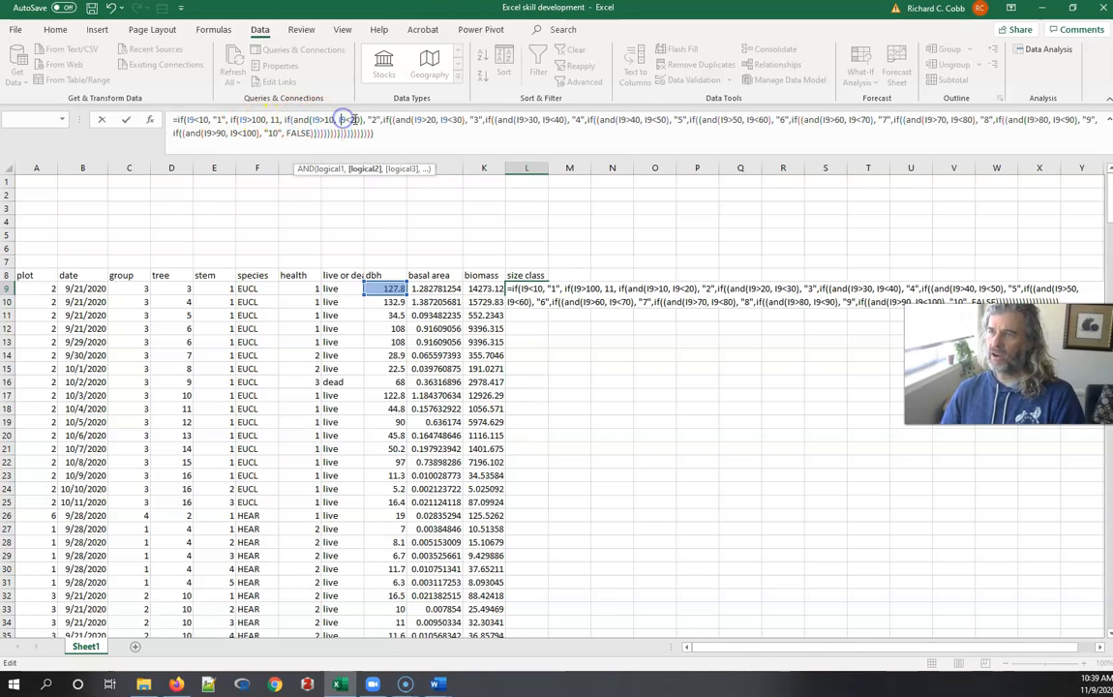
click(368, 119)
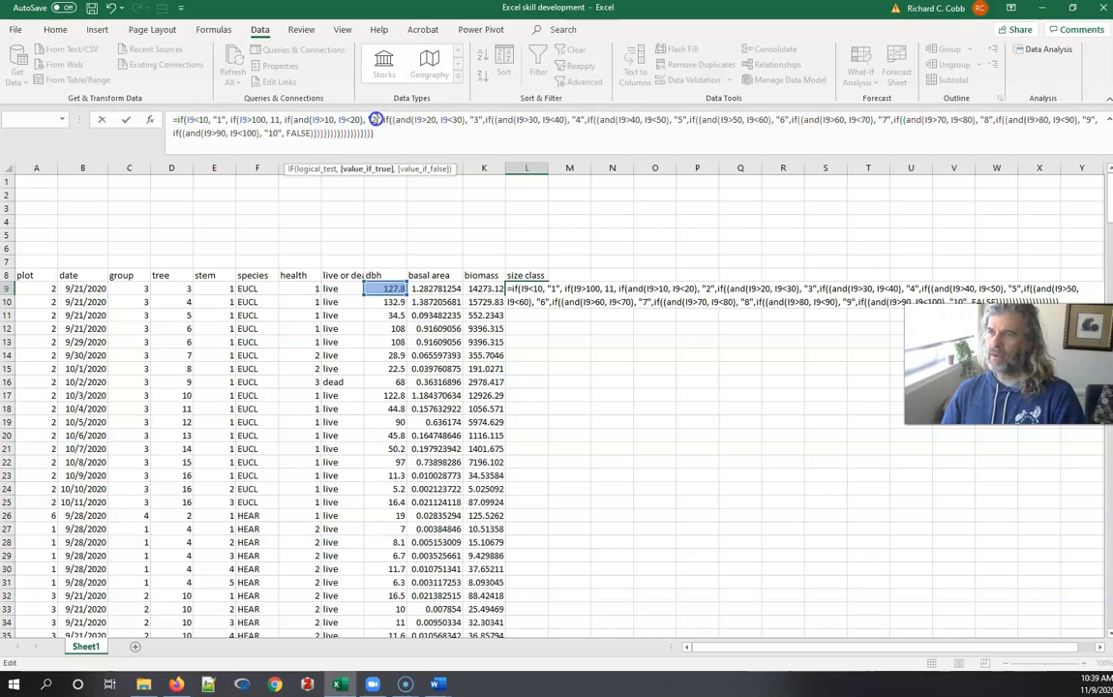
click(386, 120)
click(475, 119)
click(493, 120)
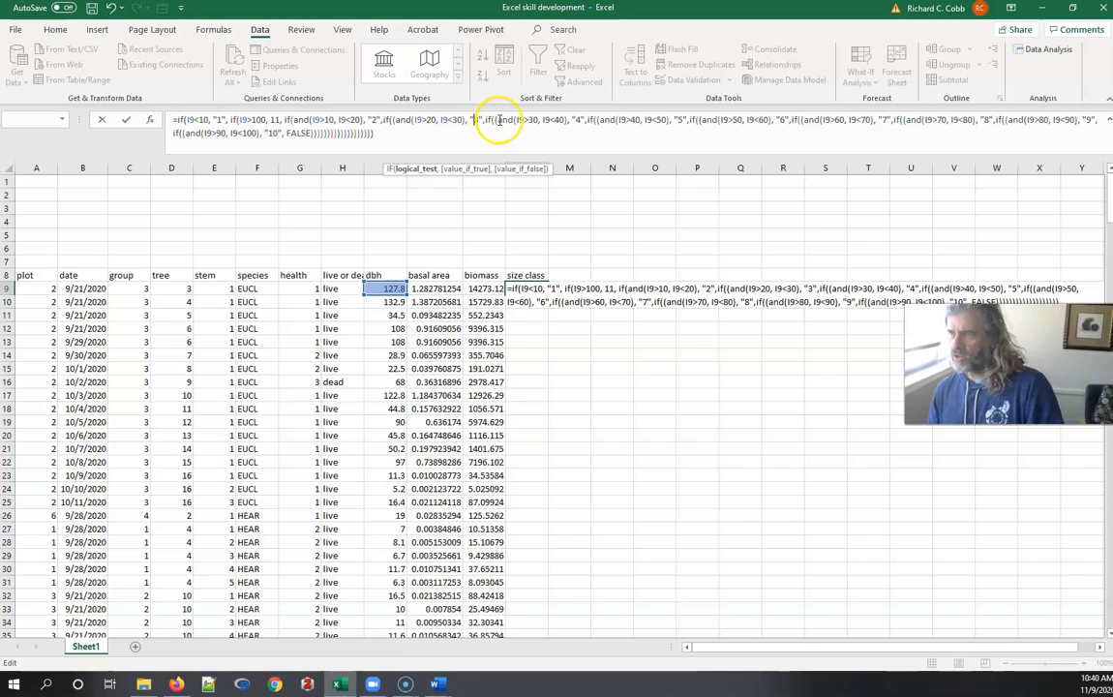
click(485, 120)
click(451, 119)
click(468, 119)
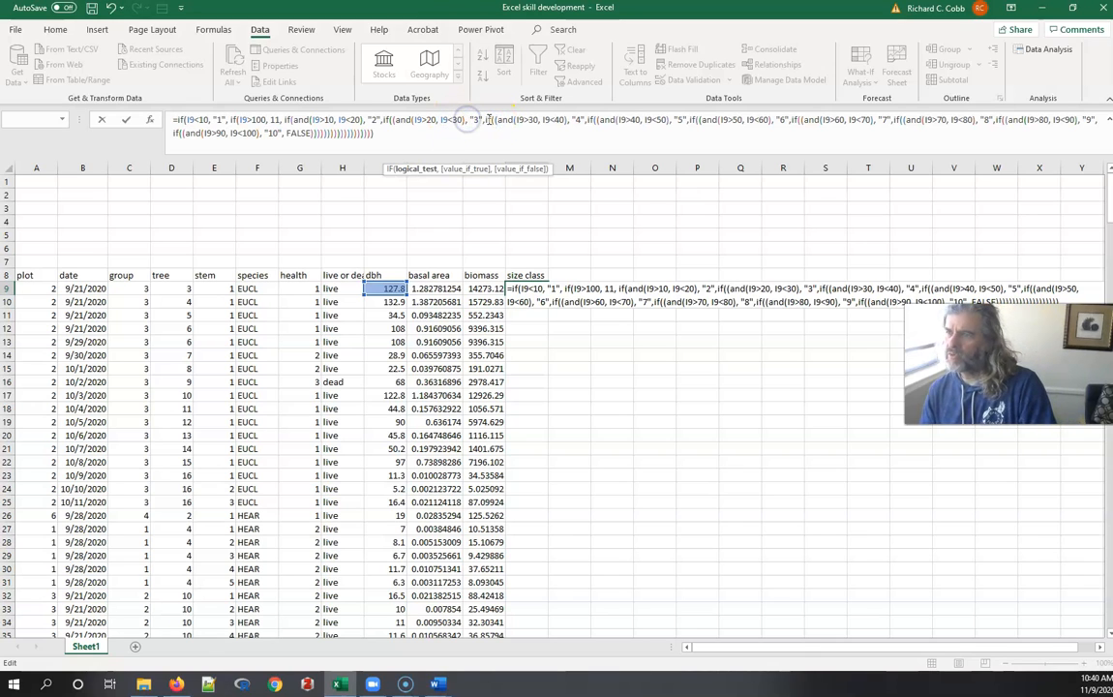
Step: Insert a space after the comma following "3", before the IF that tests dbh between 30 and 40
click(478, 119)
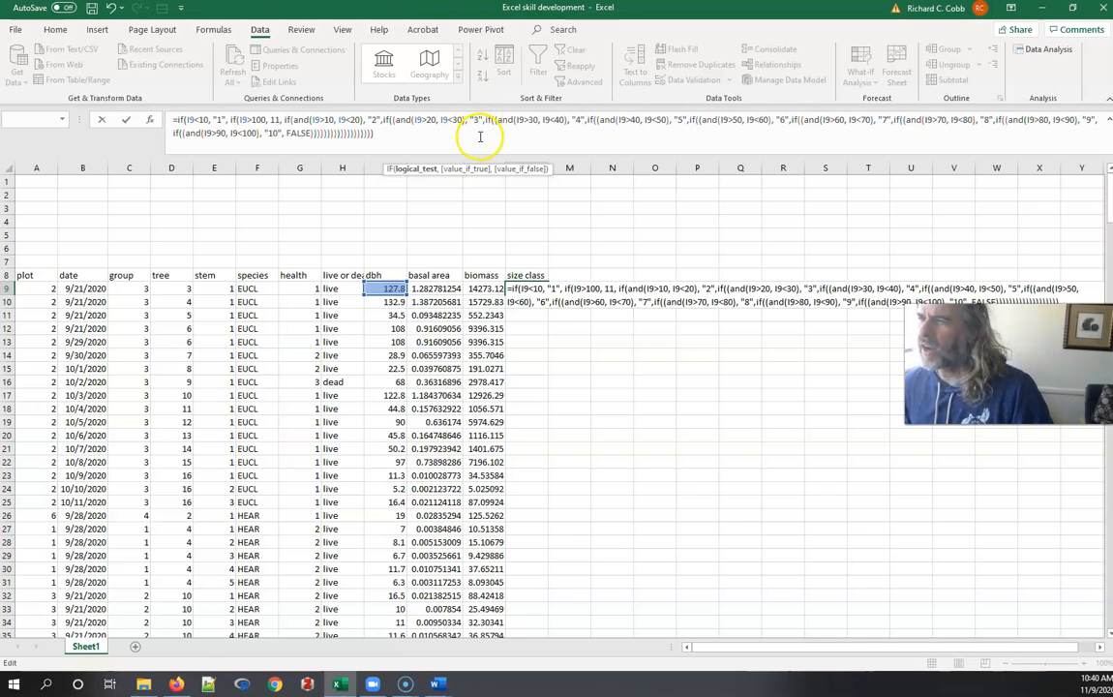
click(484, 119)
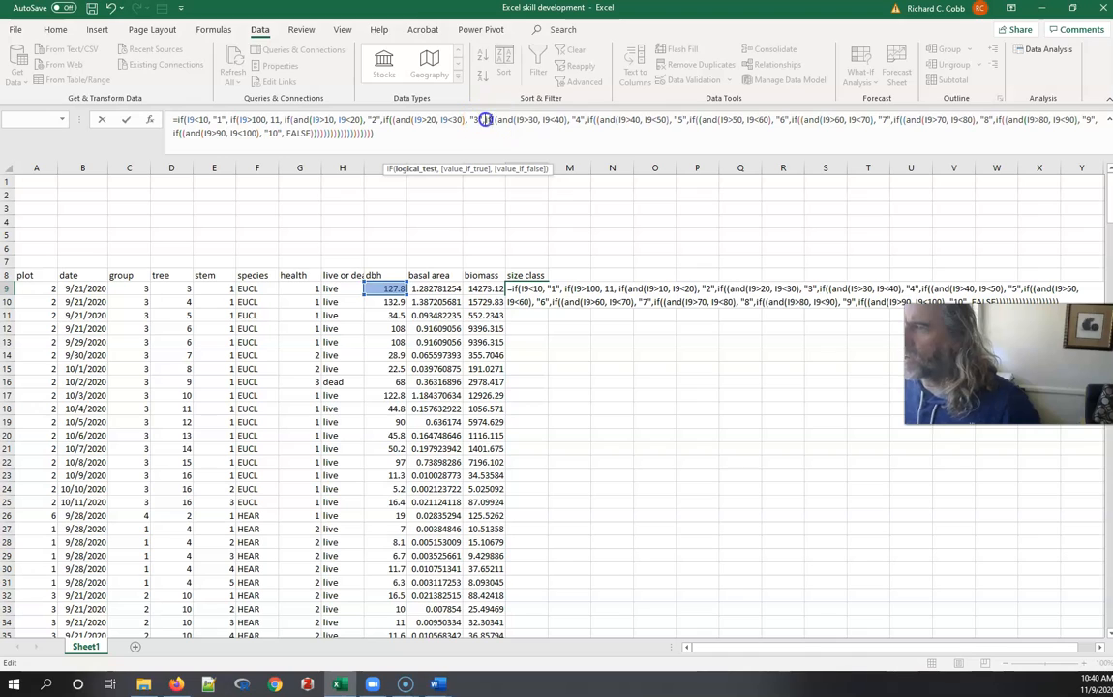
click(474, 119)
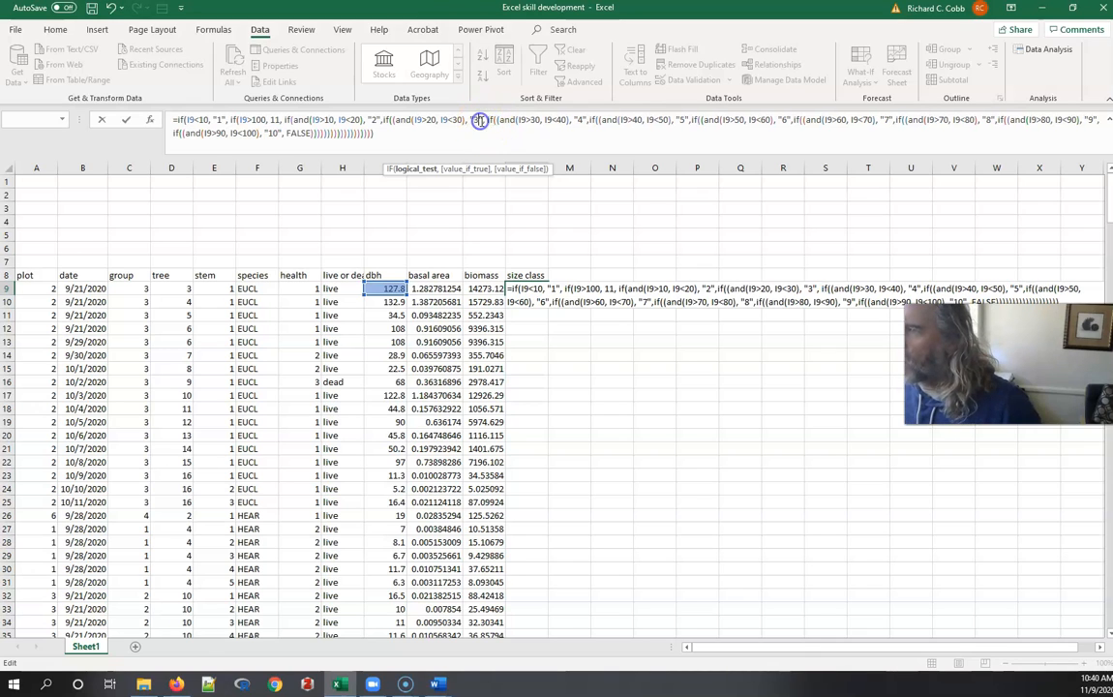
Step: Remove the extra opening parenthesis before the AND that tests dbh between 20 and 30 in the size class formula
click(397, 119)
click(363, 119)
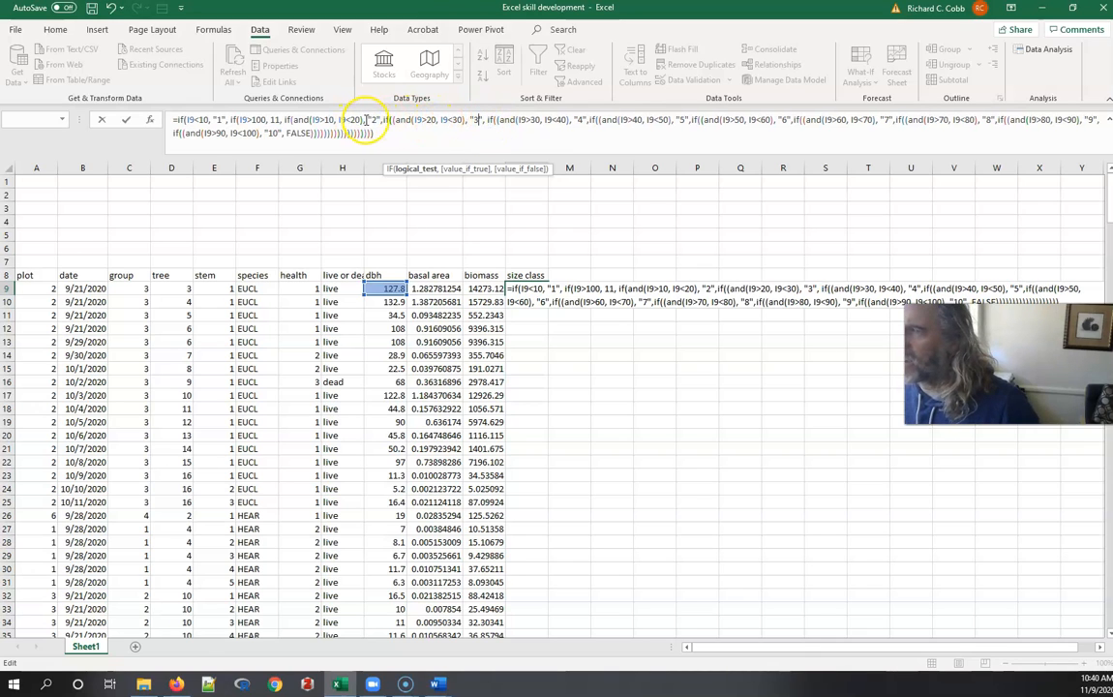
click(500, 119)
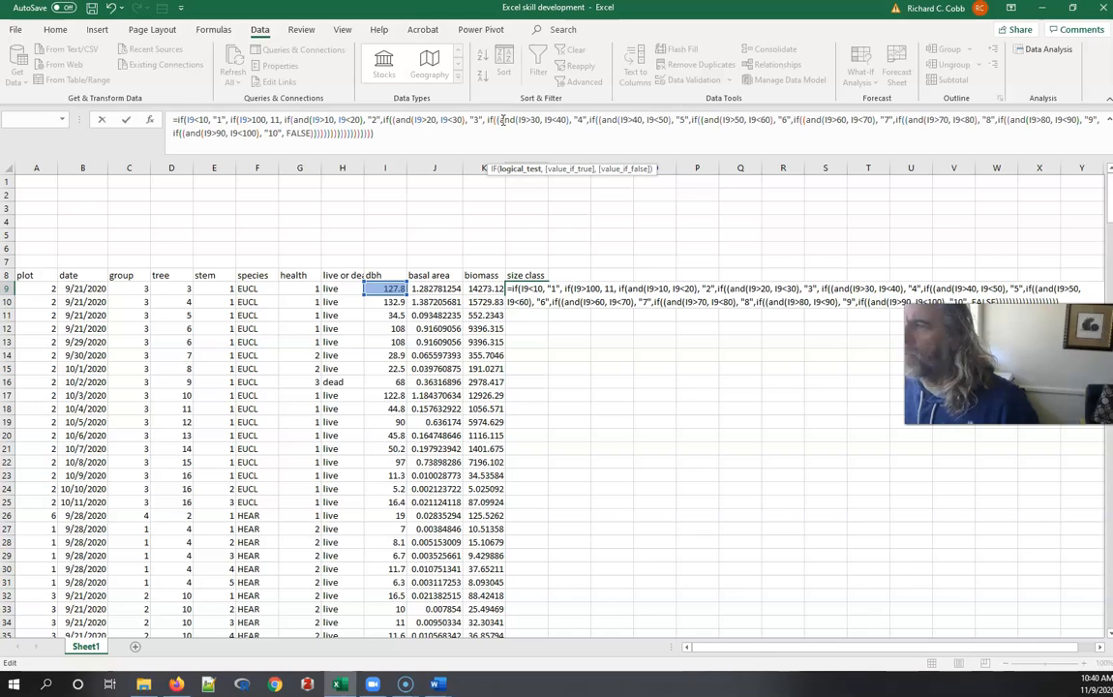
click(388, 120)
click(498, 120)
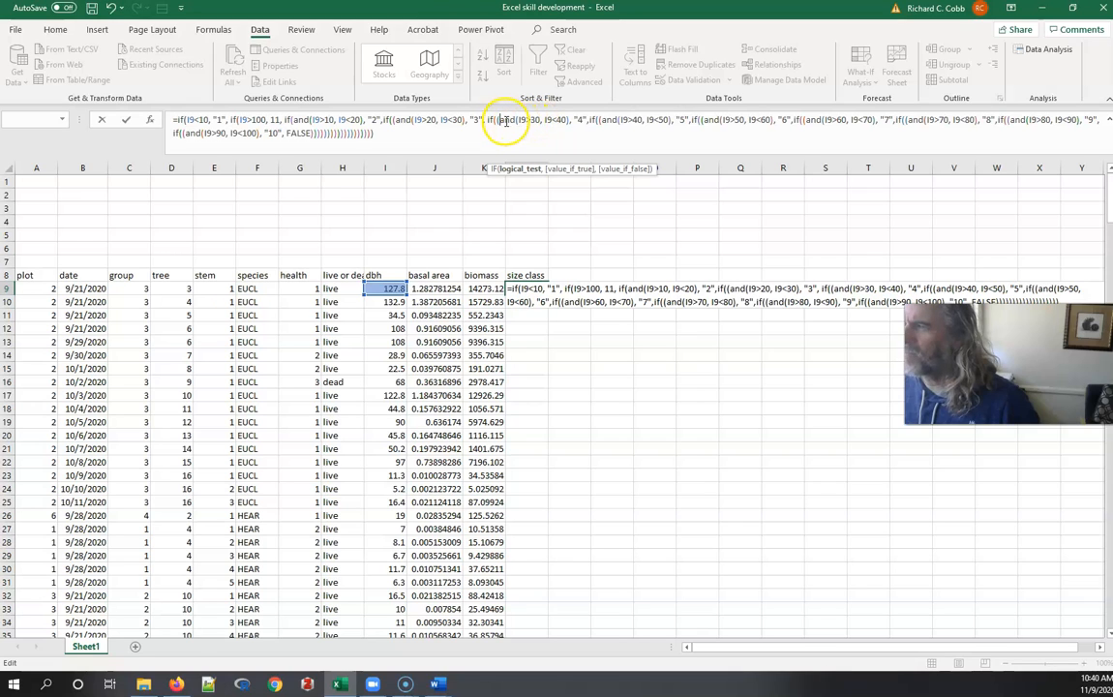
click(395, 119)
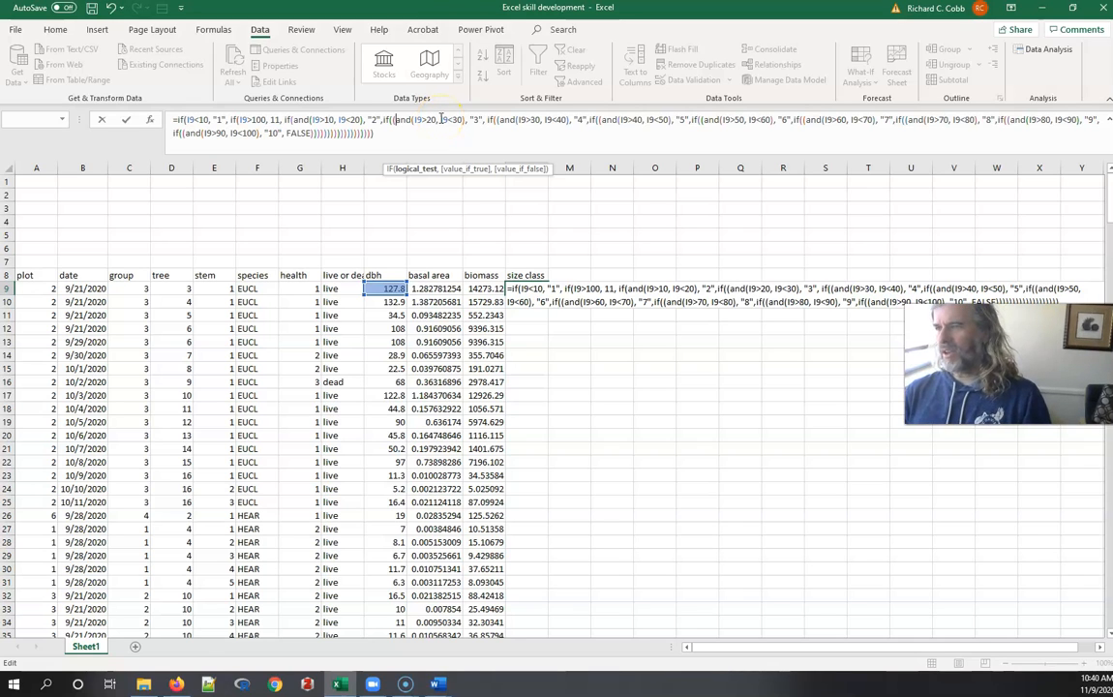
key(BackSpace)
Step: Remove the extra opening parentheses before the AND functions testing dbh between 30 and 40 and between 40 and 50
key(Right)
key(Right)
key(Right)
key(Right)
key(Right)
key(Right)
key(Right)
key(Right)
key(Right)
key(Right)
key(Right)
key(Right)
key(Right)
key(Right)
key(Right)
key(Right)
key(Right)
key(Right)
key(Right)
key(Right)
key(Right)
key(Delete)
key(Right)
key(Right)
key(Right)
key(Right)
key(Right)
key(Right)
key(Right)
key(Right)
key(Right)
key(Right)
key(Right)
key(Right)
key(Right)
key(Right)
key(Right)
key(Right)
key(Right)
key(Right)
key(Right)
key(Right)
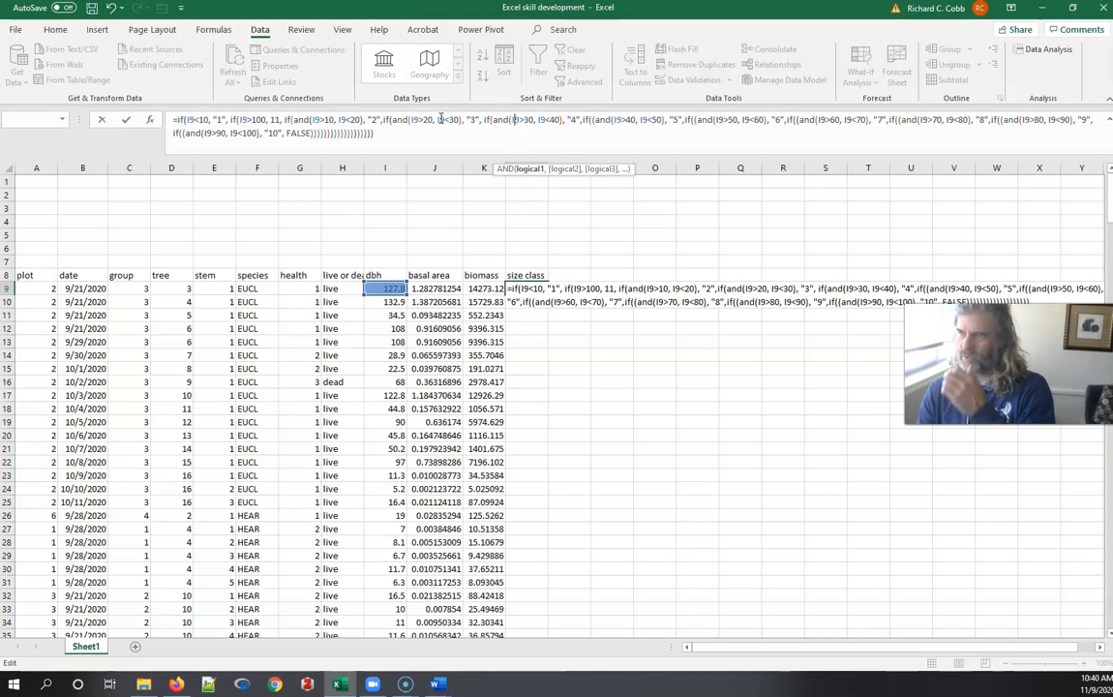
key(Delete)
Step: Remove the extra opening parentheses before the AND functions testing dbh between 50 and 60 and between 60 and 70
key(Right)
key(Right)
key(Right)
key(Right)
key(Right)
key(Right)
key(Right)
key(Right)
key(Right)
key(Right)
key(Right)
key(Right)
key(Right)
key(Right)
key(Right)
key(Right)
key(Right)
key(Right)
key(Right)
key(Right)
key(Right)
key(Delete)
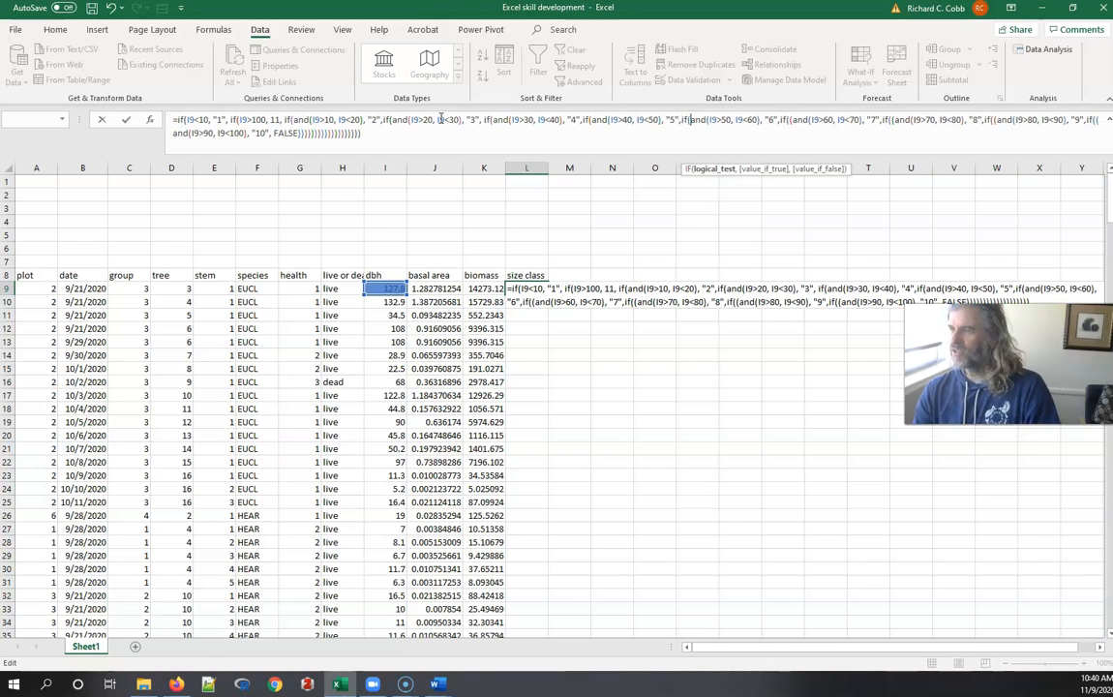
key(Right)
key(Right)
key(Right)
key(Right)
key(Right)
key(Right)
key(Right)
key(Right)
key(Right)
key(Right)
key(Right)
key(Right)
key(Right)
key(Right)
key(Right)
key(Right)
key(Right)
key(Right)
key(Right)
key(Right)
key(Delete)
Step: Remove the extra opening parenthesis before the AND function testing dbh between 70 and 80
key(Right)
key(Right)
key(Right)
key(Right)
key(Right)
key(Right)
key(Right)
key(Right)
key(Right)
key(Right)
key(Right)
key(Right)
key(Right)
key(Right)
key(Right)
key(Right)
key(Right)
key(Right)
key(Right)
key(Right)
key(Right)
key(Right)
key(Right)
key(Right)
key(Right)
key(Right)
key(Delete)
Step: Remove the extra opening parenthesis before the AND function testing dbh between 80 and 90 in the size class formula
key(Right)
key(Right)
key(Right)
key(Right)
key(Right)
key(Right)
key(Right)
key(Right)
key(Right)
key(Right)
key(Right)
key(Right)
key(Right)
key(Right)
key(Right)
key(Right)
key(Right)
key(Right)
key(Right)
key(Right)
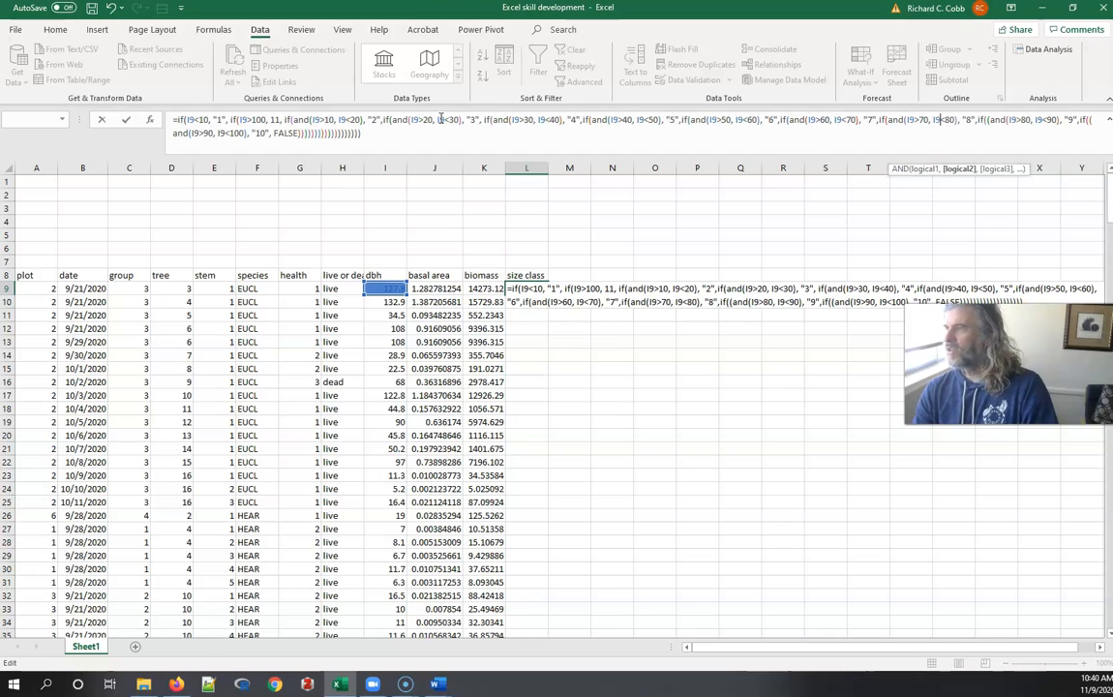
key(Right)
key(Right)
key(Right)
key(Delete)
Step: Remove the extra opening parenthesis before the AND function testing dbh between 90 and 100
key(Right)
key(Right)
key(Right)
key(Right)
key(Right)
key(Right)
key(Right)
key(Right)
key(Right)
key(Right)
key(Right)
key(Right)
key(Right)
key(Right)
key(Right)
key(Right)
key(Right)
key(Right)
key(Right)
key(Right)
key(Right)
key(Right)
key(Right)
key(Right)
key(Right)
key(Right)
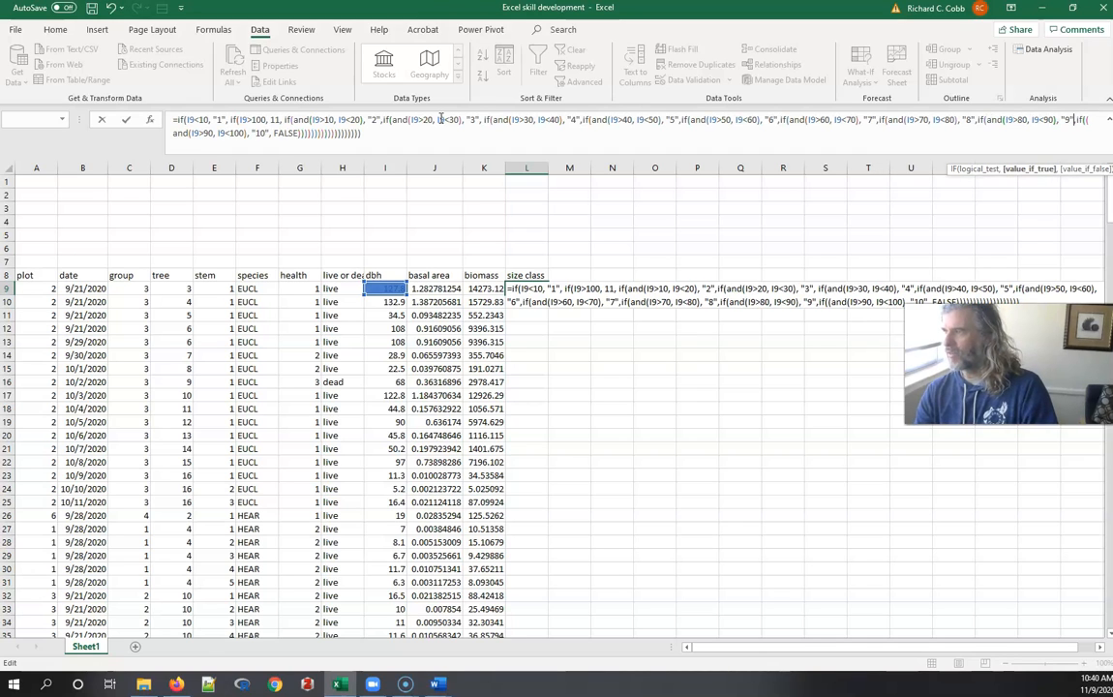
key(Delete)
Step: Delete the surplus closing parentheses at the end of the size class formula and enter it in L9
key(Right)
key(Right)
key(Right)
key(Right)
key(Right)
key(Right)
key(Right)
key(Right)
key(Right)
key(Right)
key(Right)
key(Right)
key(Right)
key(Right)
key(Right)
key(Right)
key(Right)
key(Right)
key(Right)
key(Right)
key(Right)
key(Right)
key(Right)
key(Right)
key(Right)
key(Right)
key(Right)
key(Right)
key(Right)
key(Right)
key(Right)
key(Right)
key(Right)
key(Right)
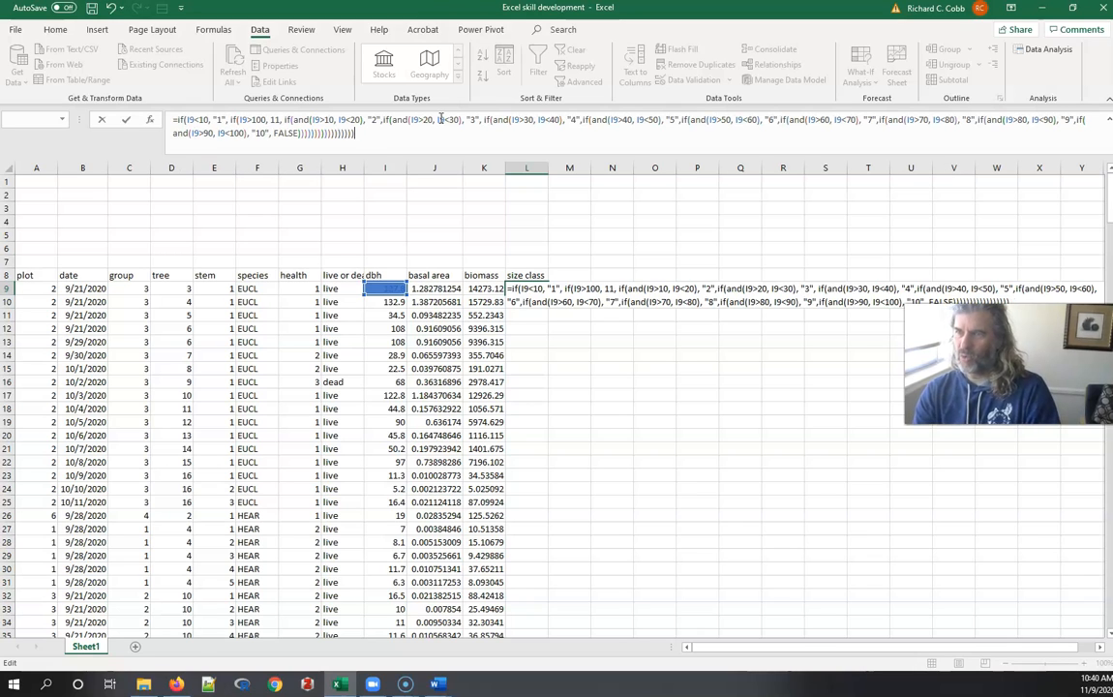
key(BackSpace)
key(BackSpace)
key(BackSpace)
key(BackSpace)
key(BackSpace)
key(BackSpace)
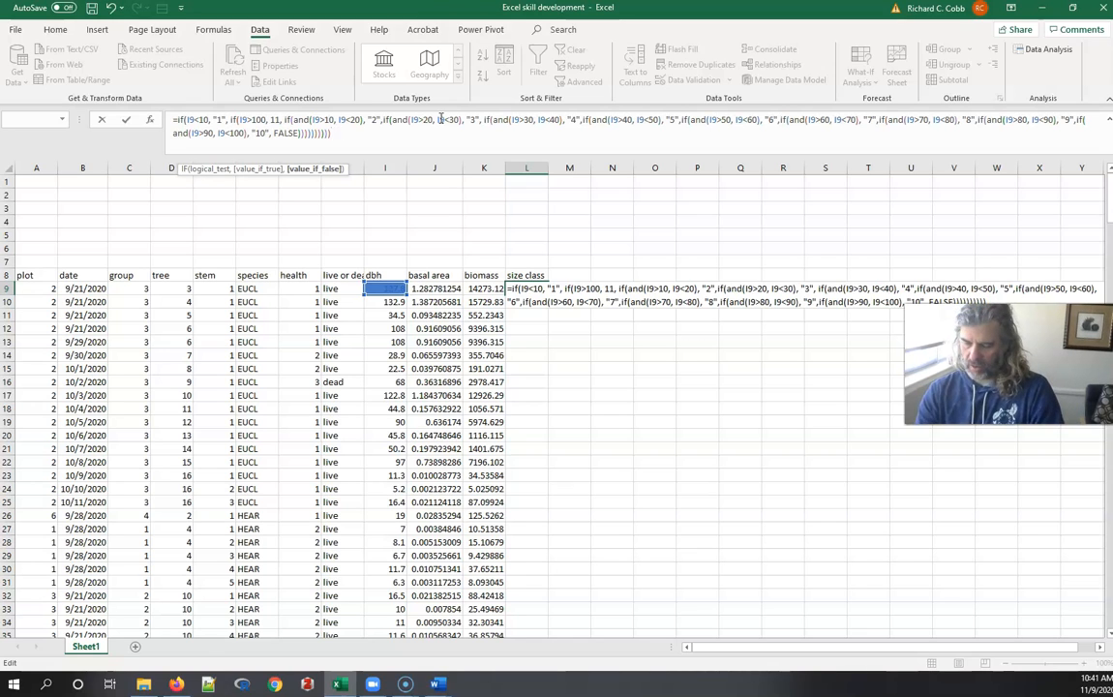
key(Return)
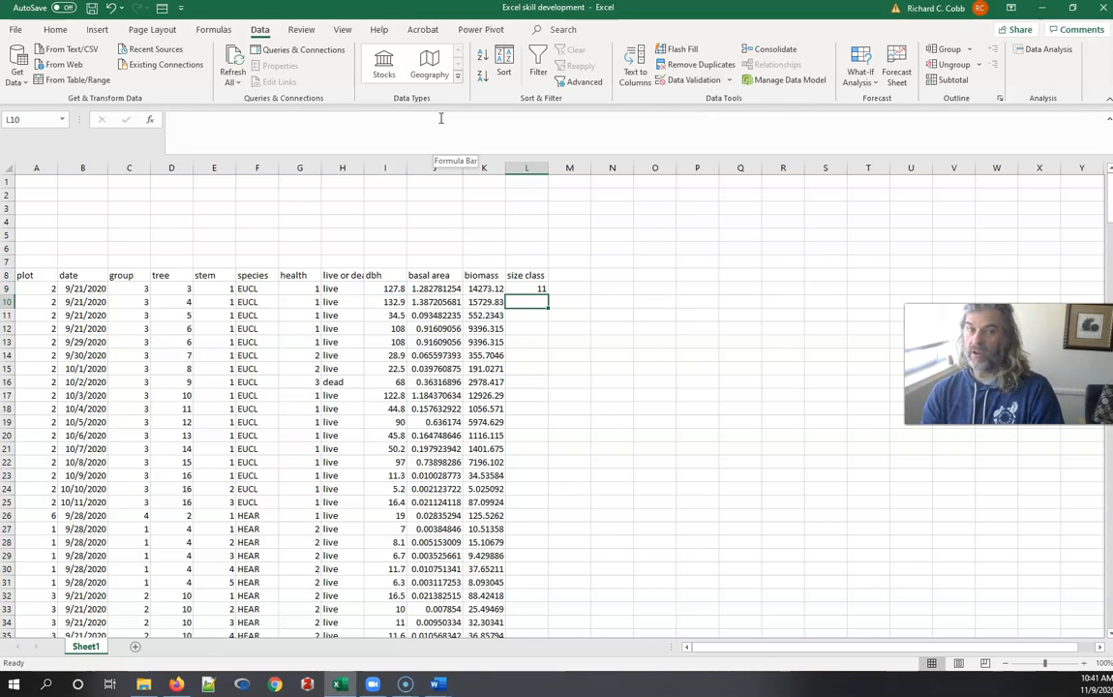
Step: Fill the L9 size class formula down the whole column and check the results against the dbh values
key(Up)
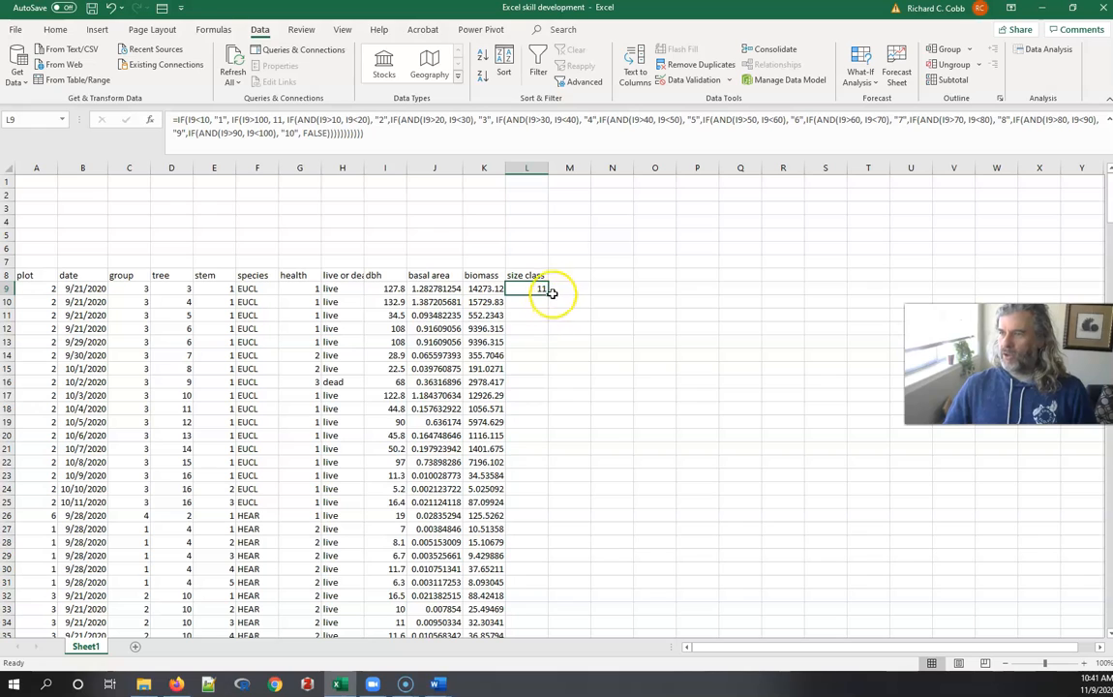
double_click(548, 294)
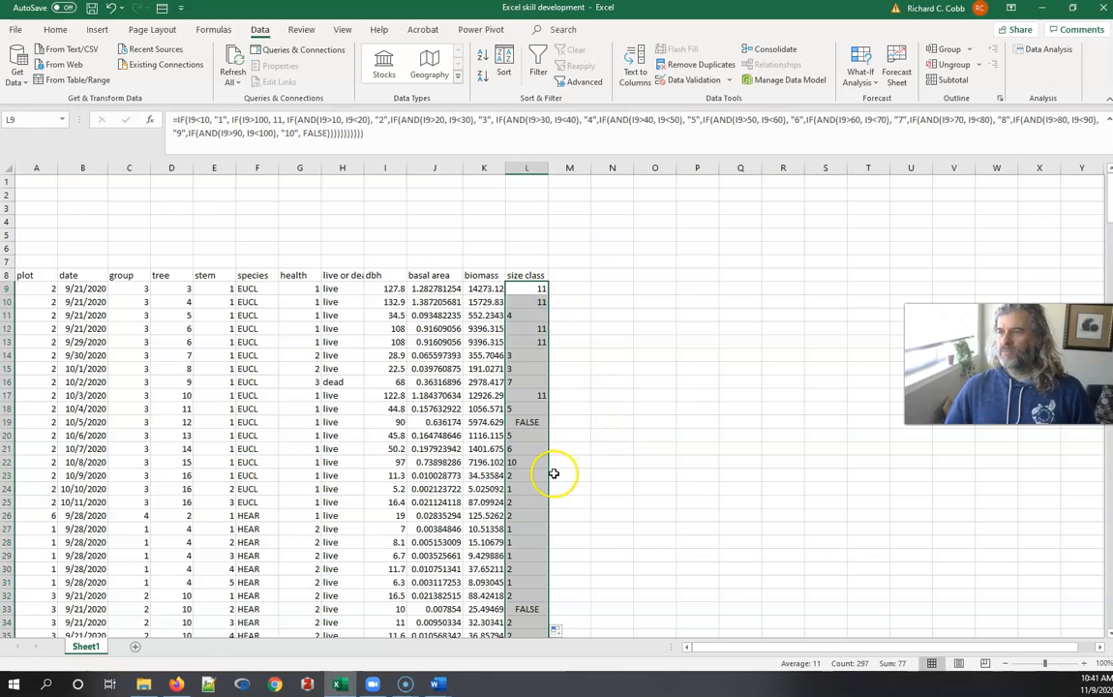
click(537, 422)
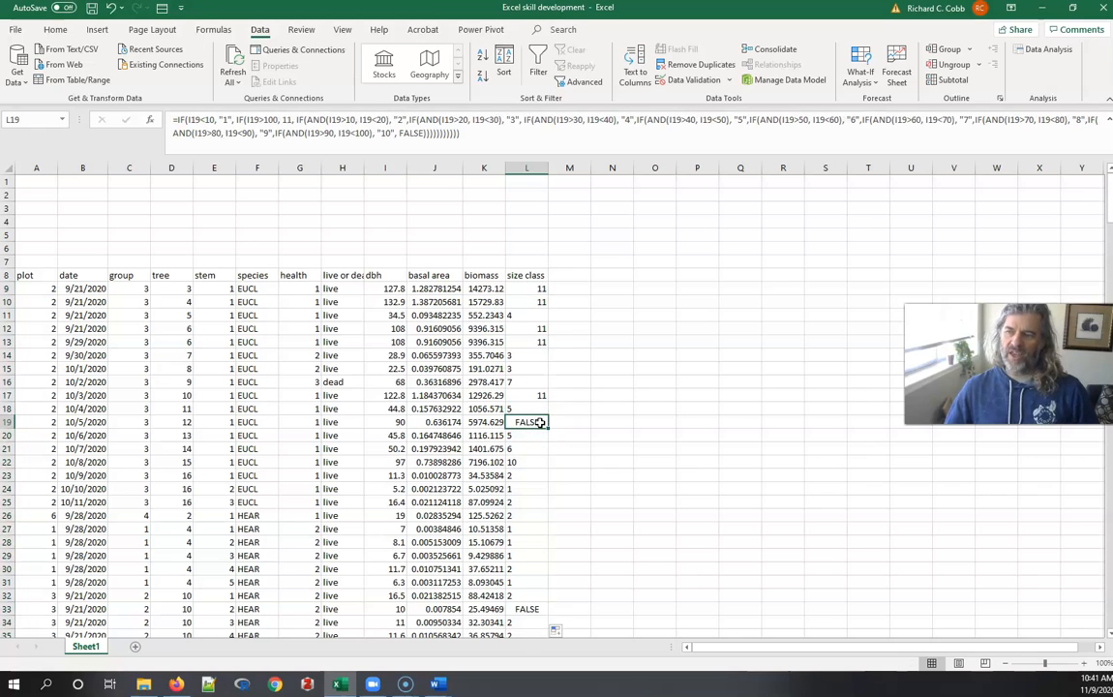
scroll(540, 422, down, 1)
scroll(541, 422, down, 1)
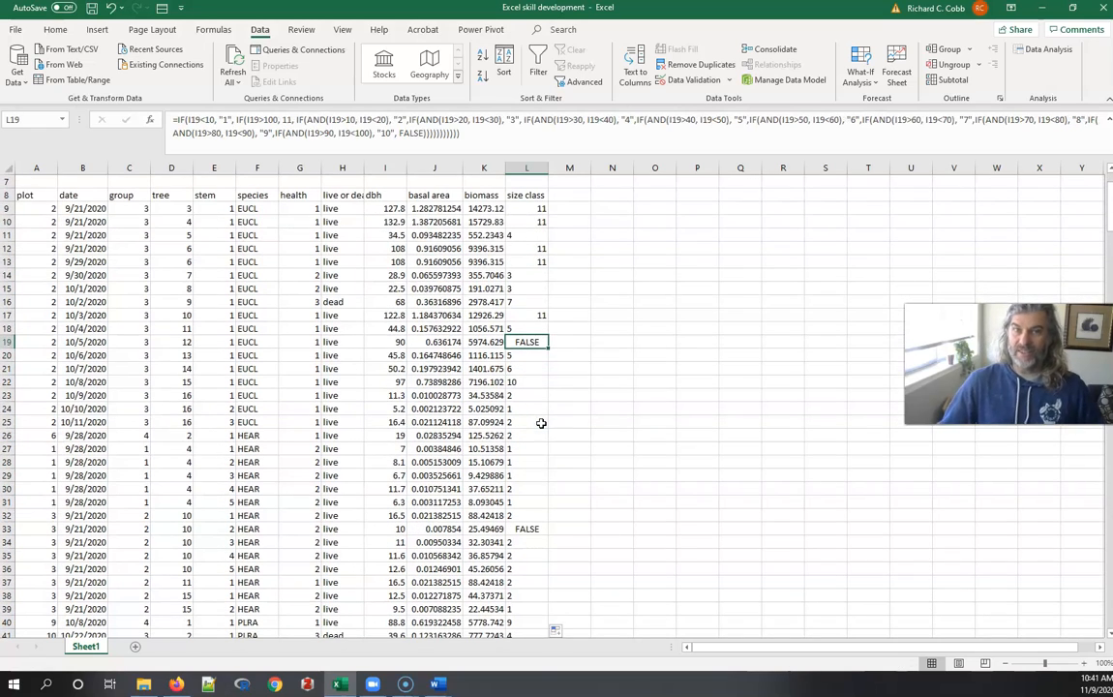
scroll(541, 423, down, 2)
scroll(540, 425, up, 1)
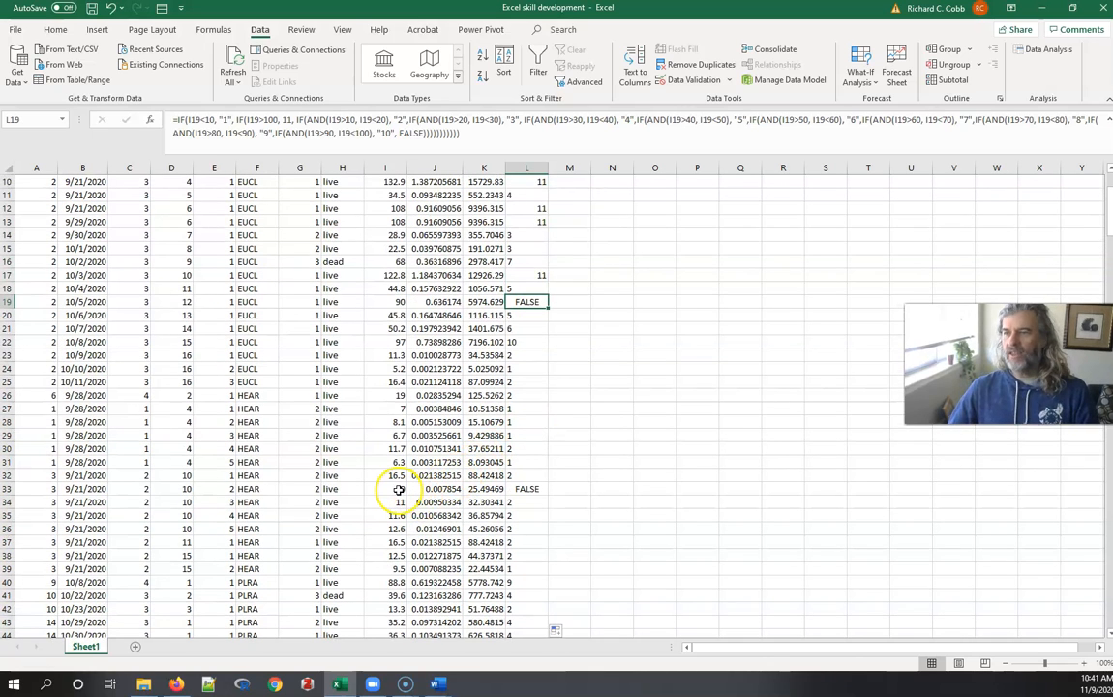
scroll(523, 479, up, 2)
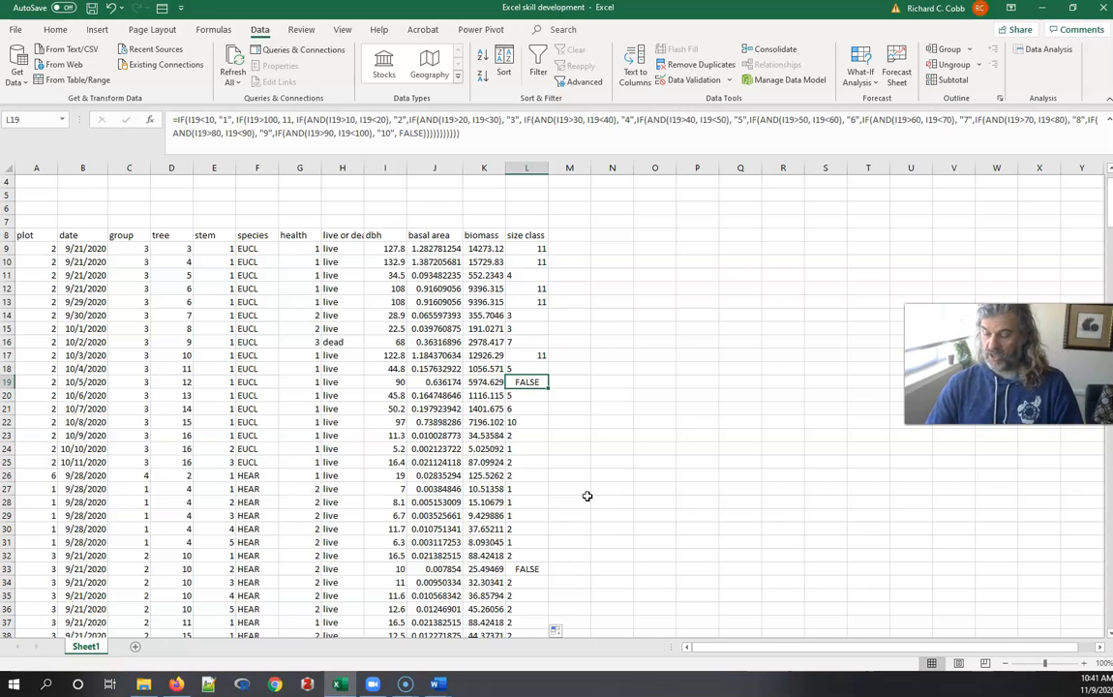
text(1)
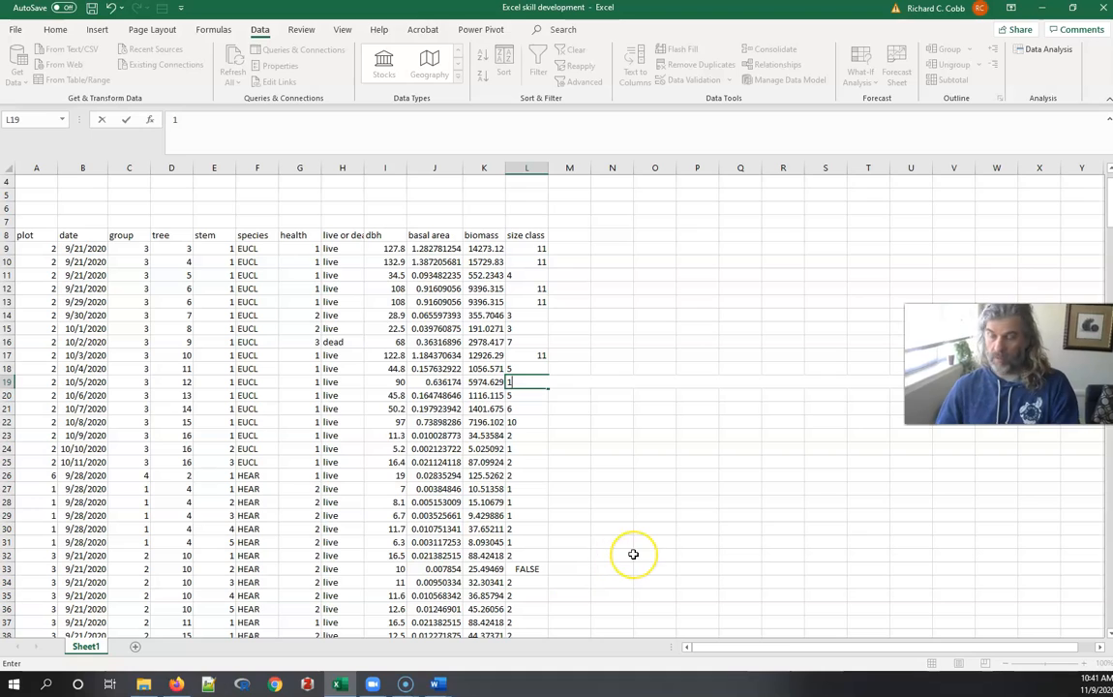
key(BackSpace)
text(=IF(I19<10, "1", IF(I19>100, 11, IF(AND(I19>10, I19<20), "2",IF(AND(I19>20, I19<30), "3", IF(AND(I19>30, I19<40), "4",IF(AND(I19>40, I19<50), "5",IF(AND(I19>50, I19<60), "6",IF(AND(I19>60, I19<70), "7",IF(AND(I19>70, I19<80), "8",IF(AND(I19>80, I19<90), "9",IF(AND(I19>90, I19<100), "10", FALSE))))))))))))
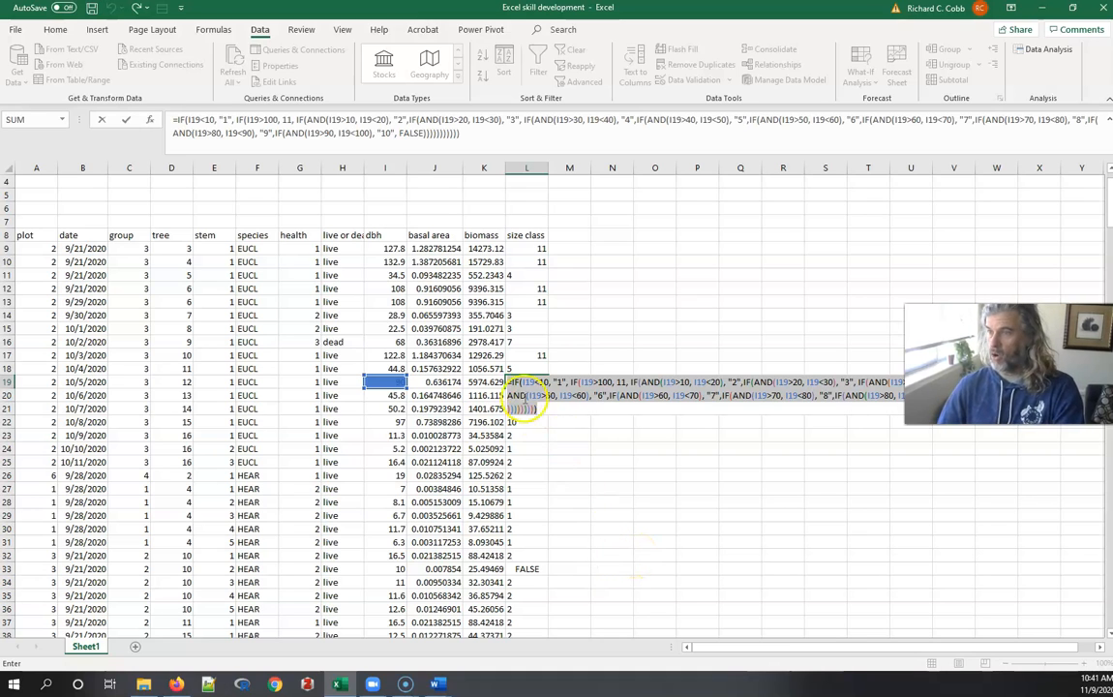
key(Escape)
click(535, 382)
key(Escape)
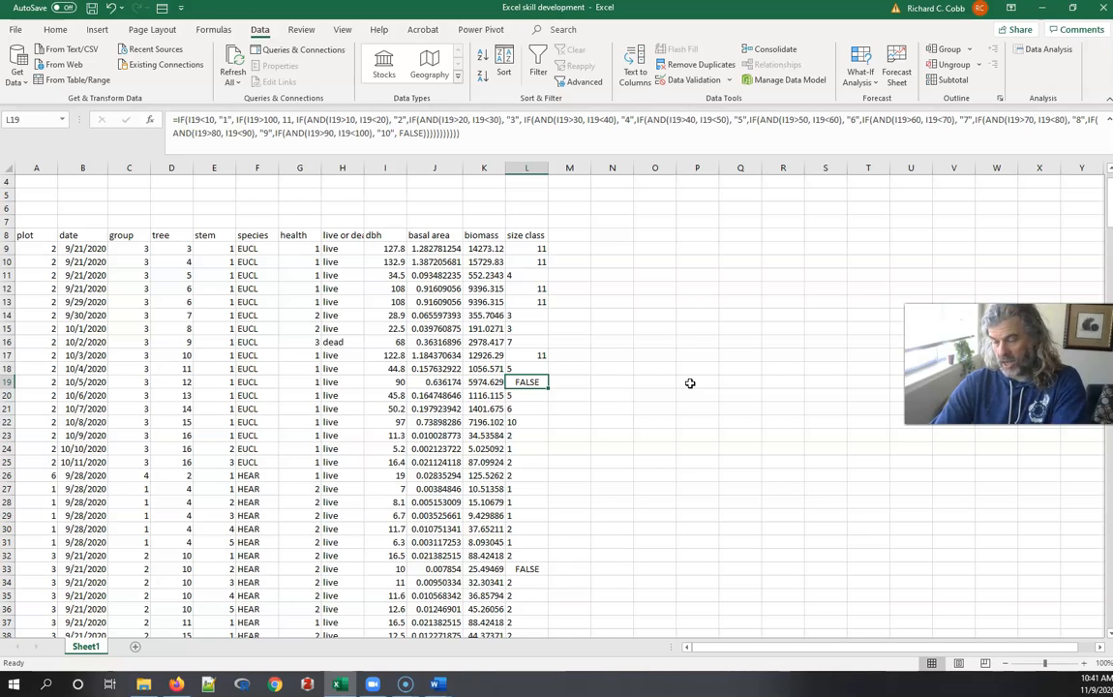
Step: Replace the FALSE size classes with 10 in L19 and 2 in L33
text(10)
key(Return)
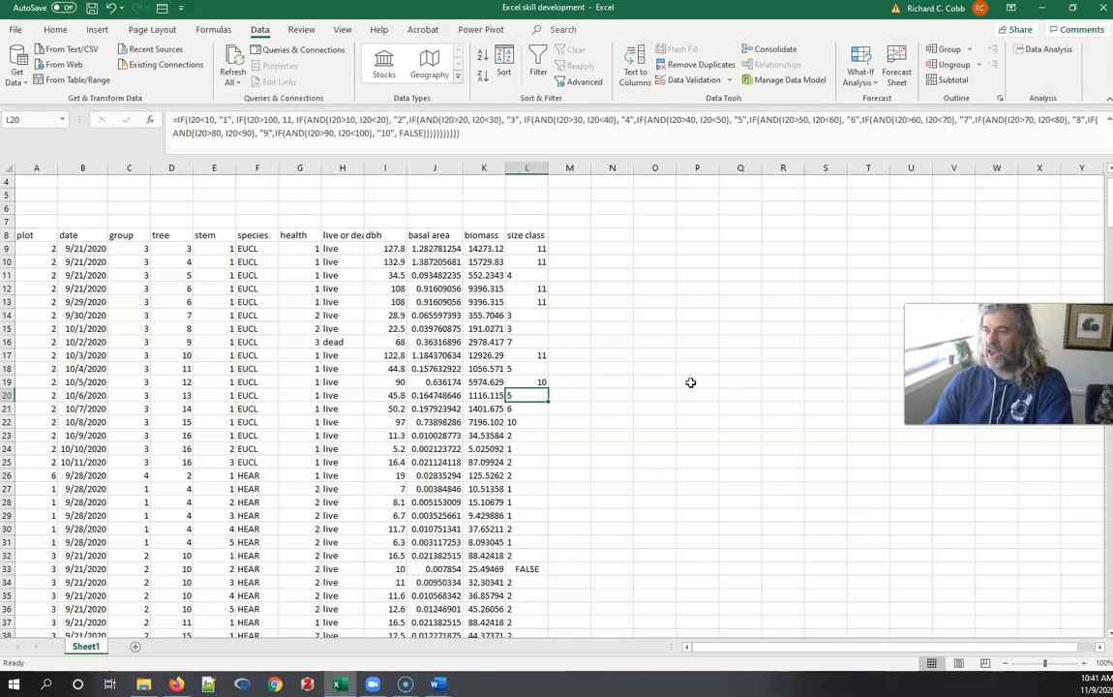
click(530, 570)
text(2)
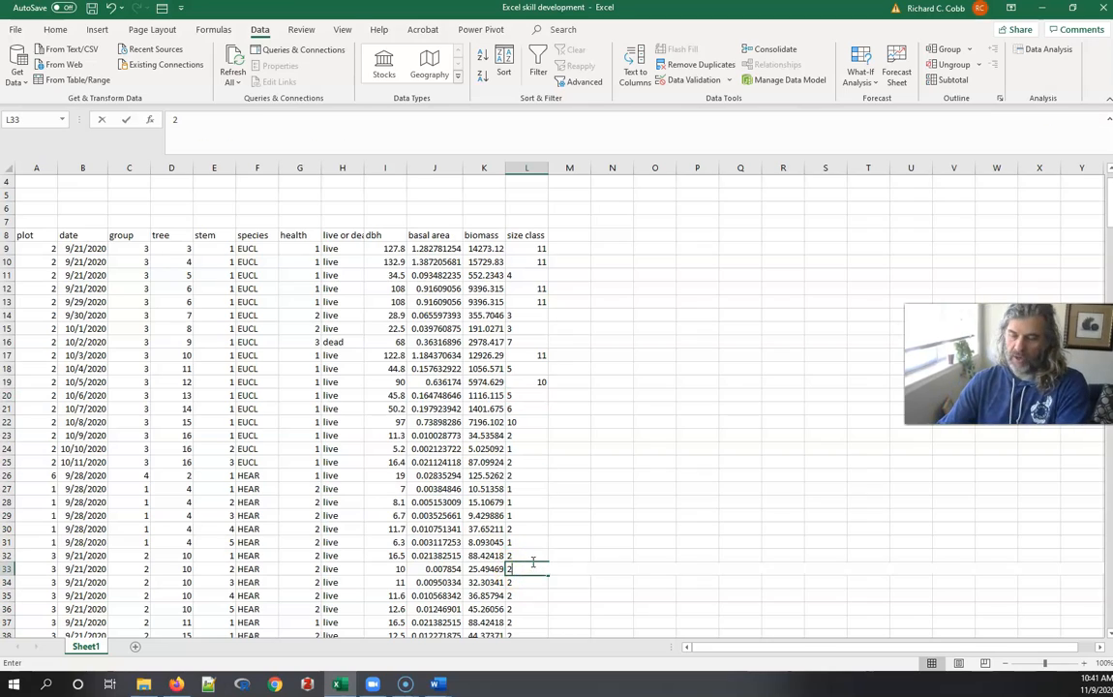
Step: Replace the FALSE size classes further down the column with 3 in L69 and 2 in L83
scroll(534, 552, down, 7)
scroll(537, 506, down, 7)
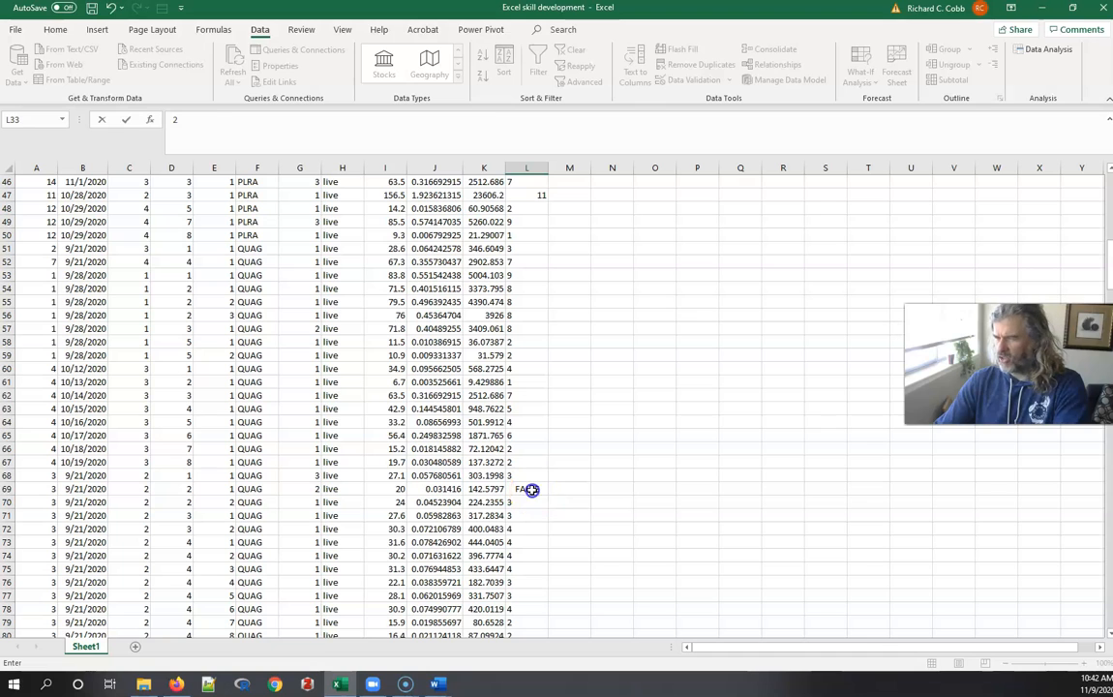
click(532, 490)
text(3)
scroll(532, 490, down, 6)
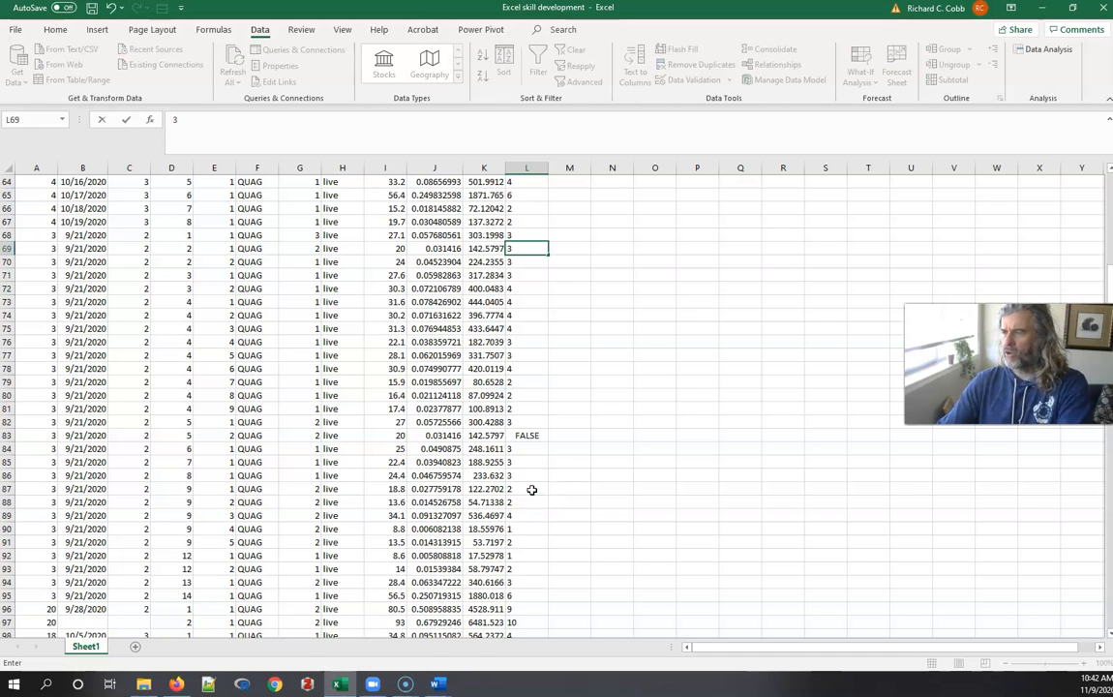
click(531, 437)
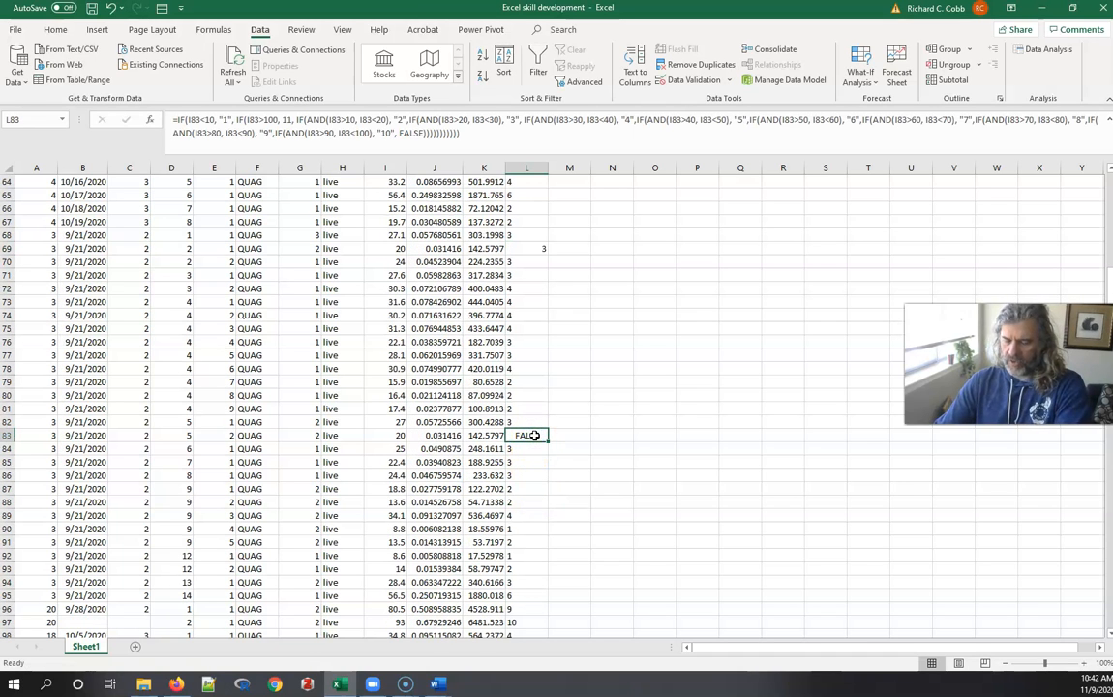
text(2)
Step: Find the FALSE size class in the UMCA rows at L236 and replace it with 2
scroll(536, 437, down, 18)
scroll(540, 441, down, 20)
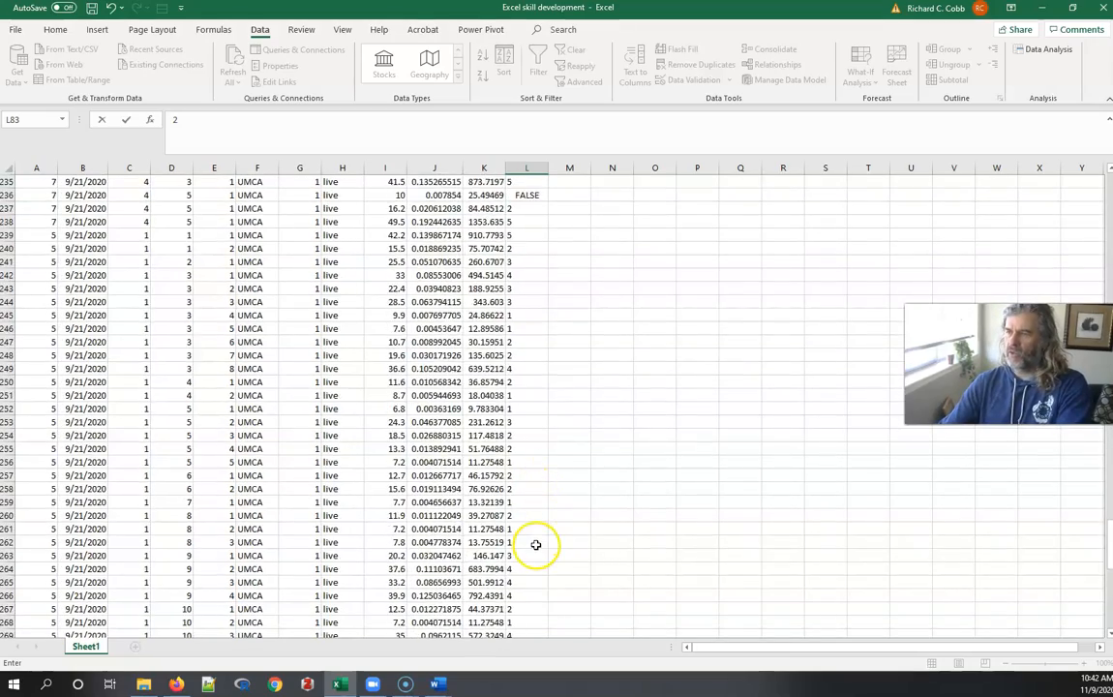
scroll(535, 544, up, 7)
click(531, 475)
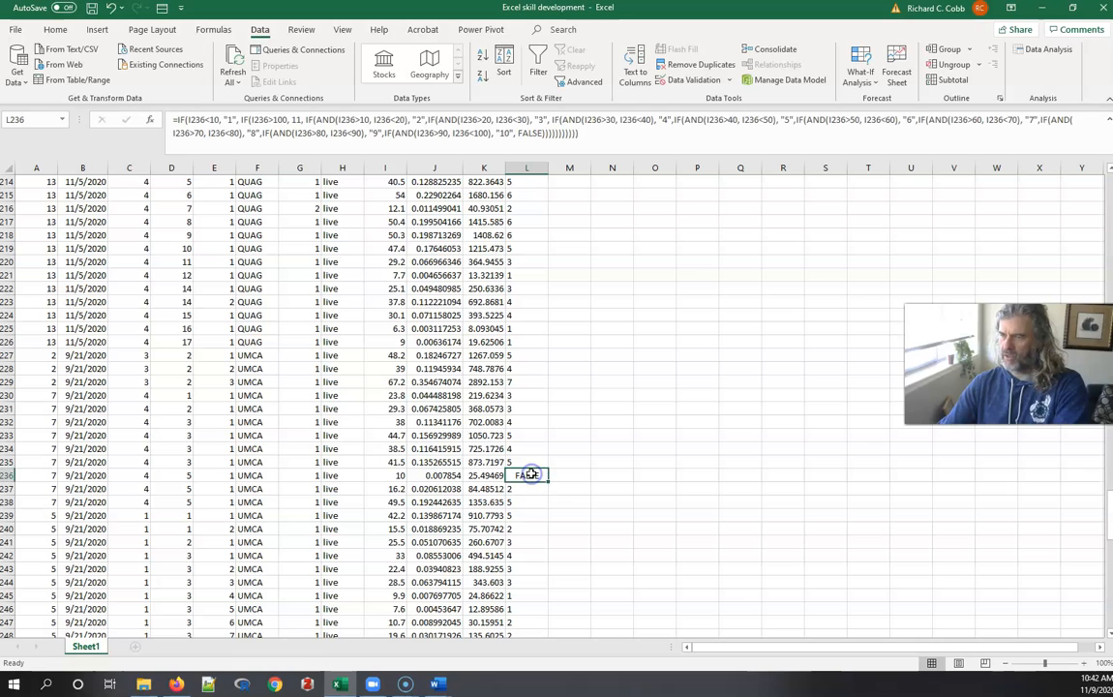
text(2)
Step: Check the remaining size classes down to the last data row and save the workbook
scroll(531, 474, down, 20)
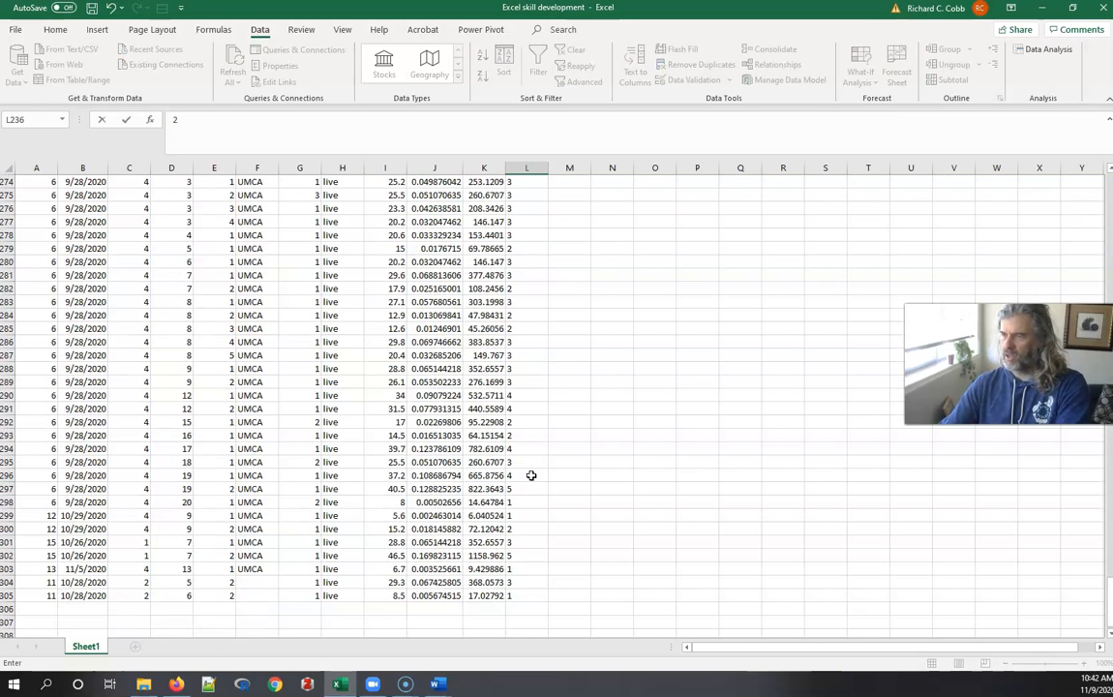
click(527, 395)
click(568, 394)
click(91, 8)
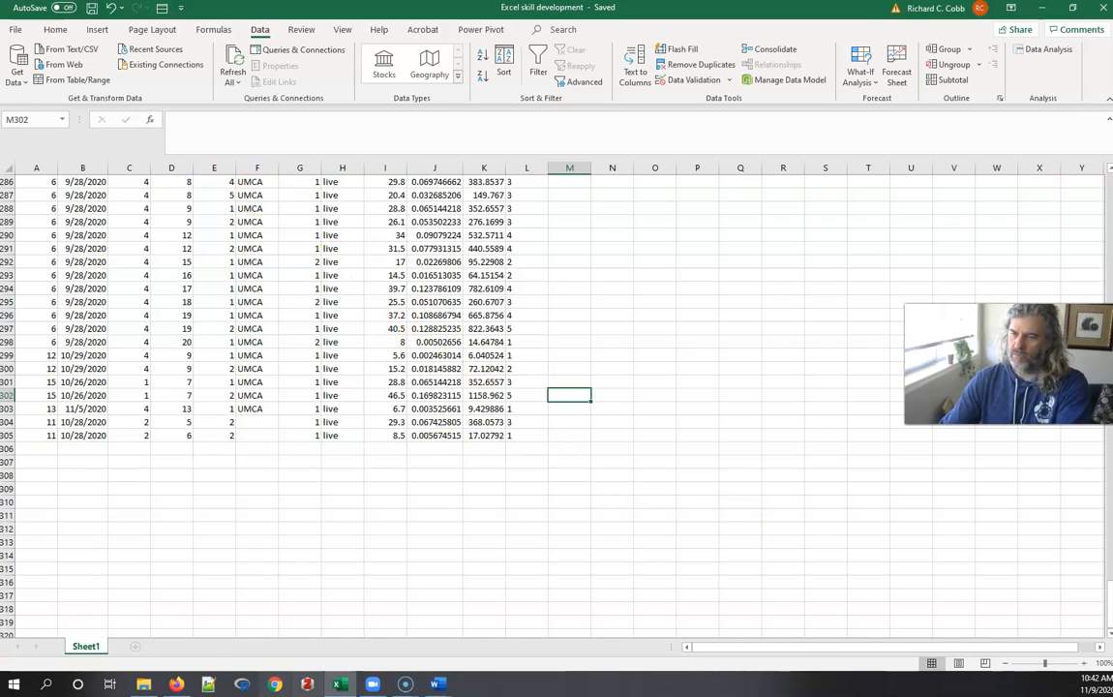